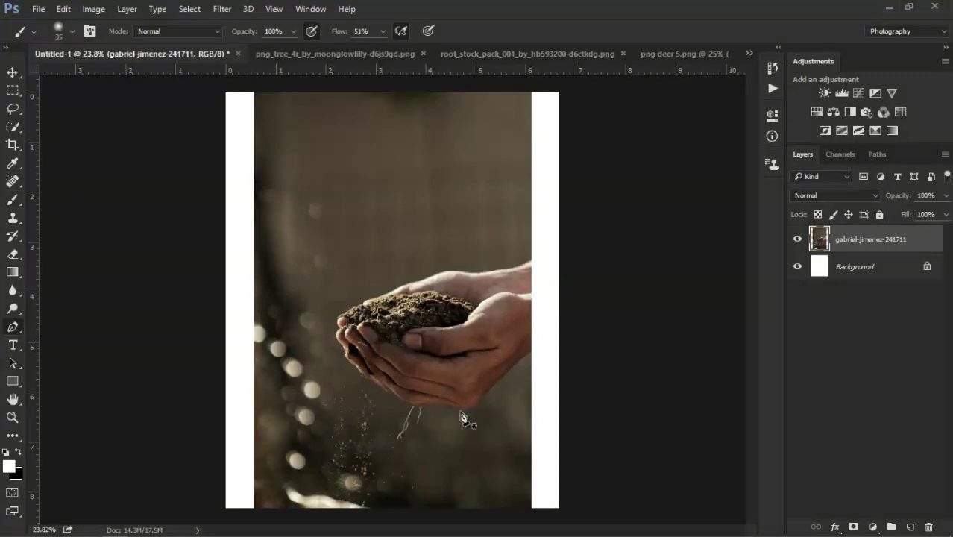
Step: Zoom in to about 143% on the underside of the cupped hands above the roots
scroll(462, 418, "up", 1)
scroll(462, 418, "up", 2)
scroll(461, 419, "up", 1)
scroll(460, 419, "up", 2)
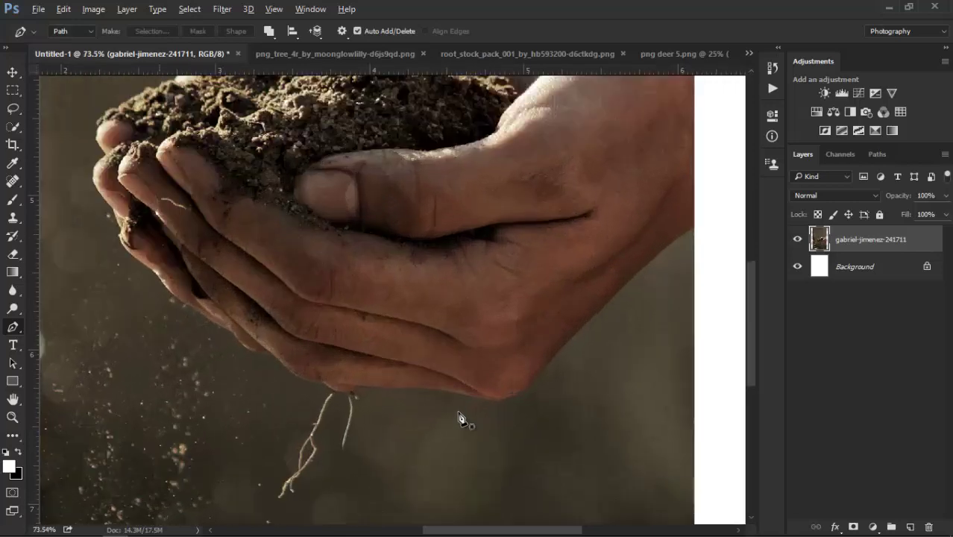
scroll(459, 418, "up", 2)
scroll(459, 418, "up", 2)
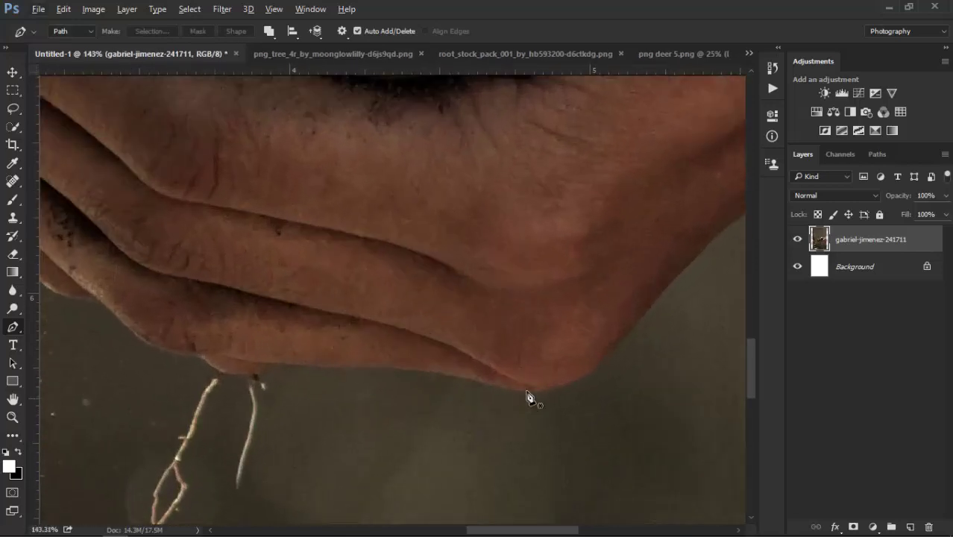
Step: Trace a Pen path from the hands' lower right curve leftward along their bottom edge
left_click(567, 385)
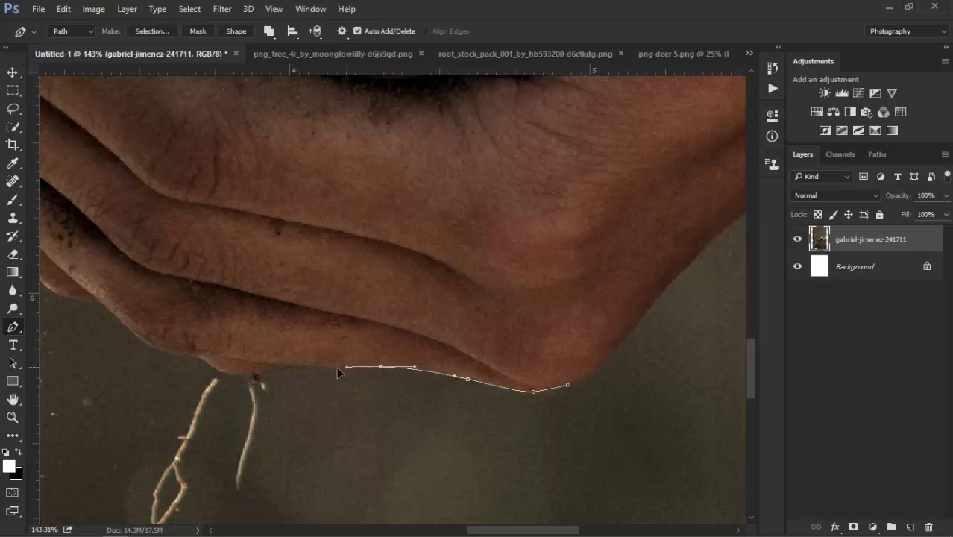
left_click(281, 366)
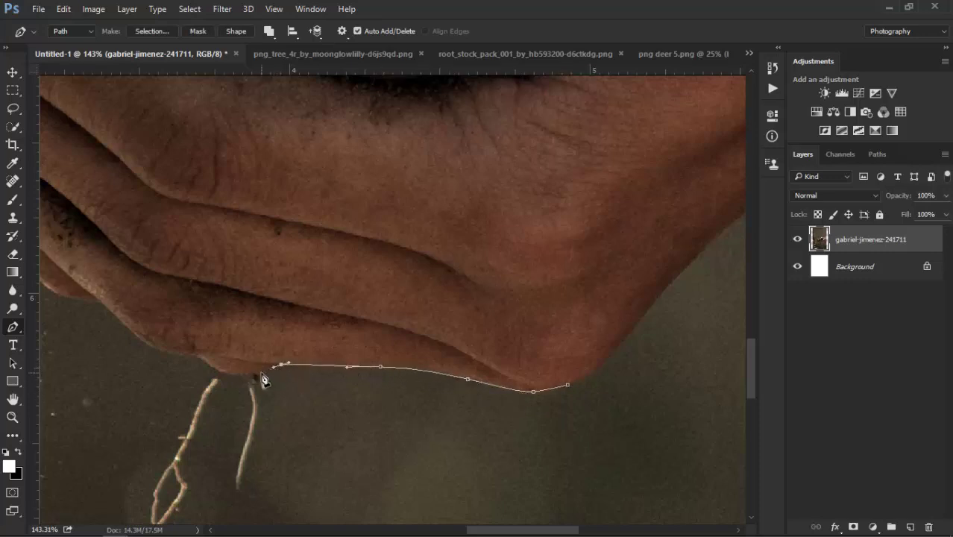
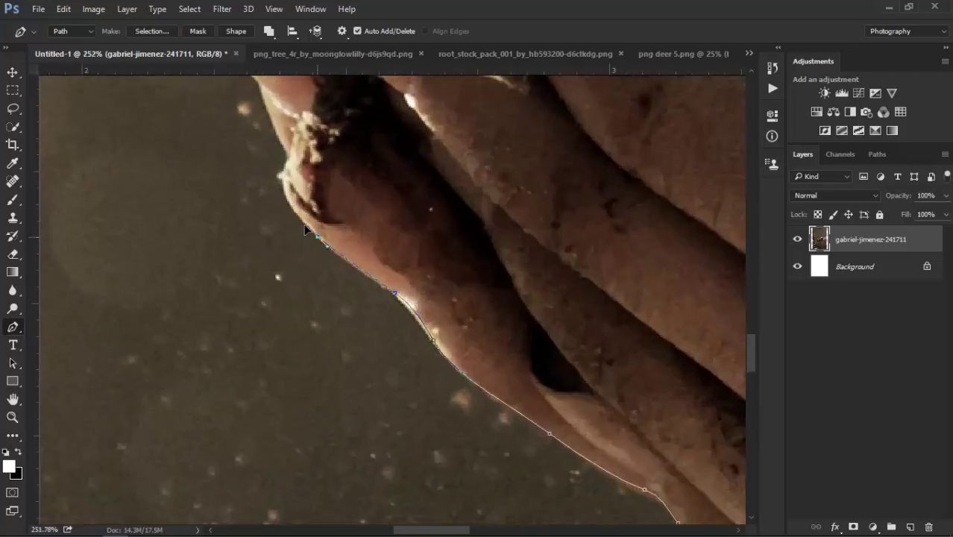
Step: Trace the Pen outline up the fingertip edge and along the soil edge
scroll(280, 181, "up", 2)
scroll(287, 192, "up", 2)
scroll(270, 160, "down", 1)
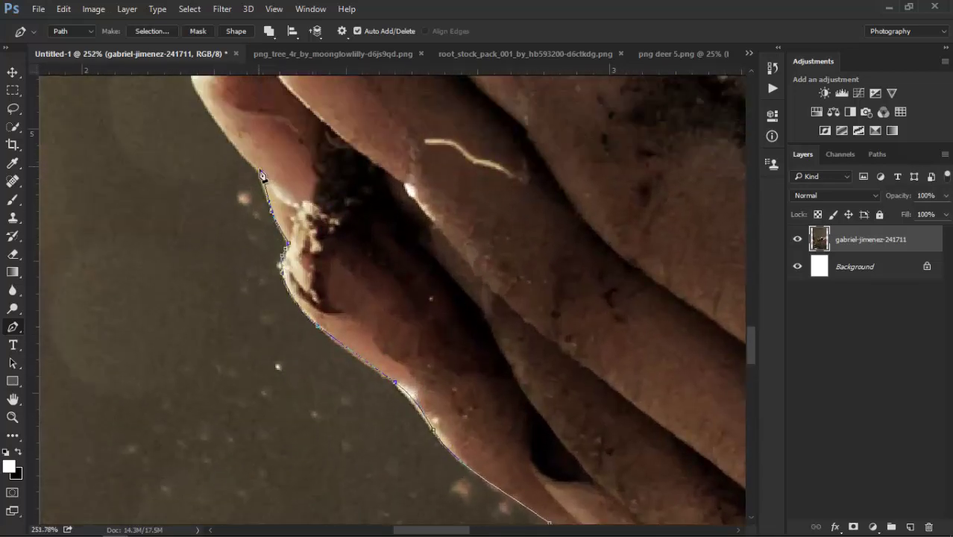
scroll(261, 176, "down", 1)
scroll(272, 181, "down", 1)
left_click(257, 171)
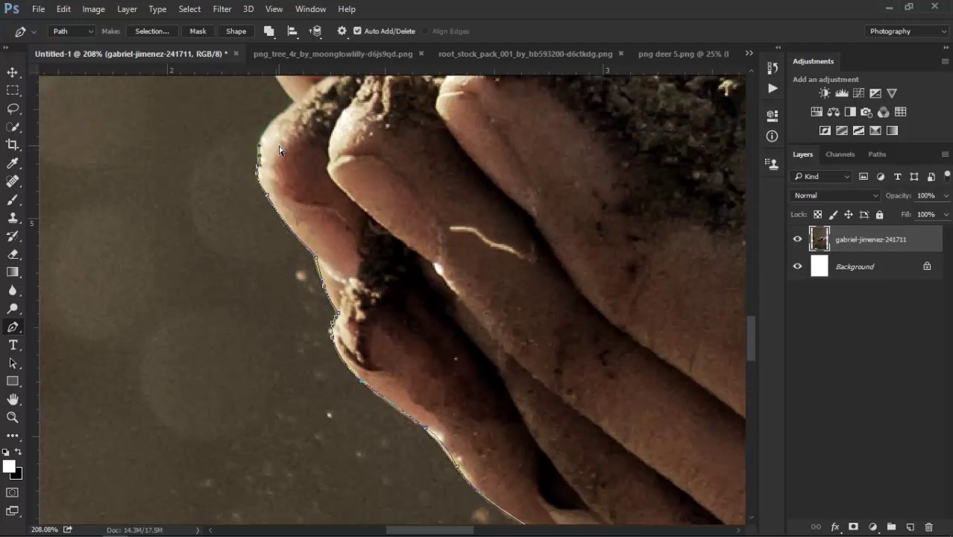
left_click(261, 135)
left_click(291, 104)
scroll(266, 131, "up", 2)
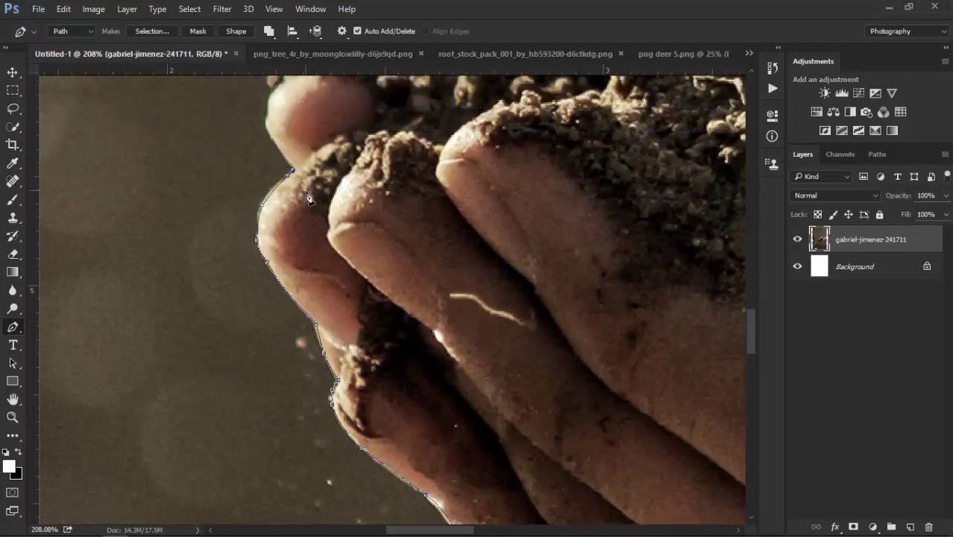
left_click(265, 119)
scroll(272, 160, "up", 2)
left_click(294, 117)
left_click(334, 105)
scroll(335, 111, "up", 2)
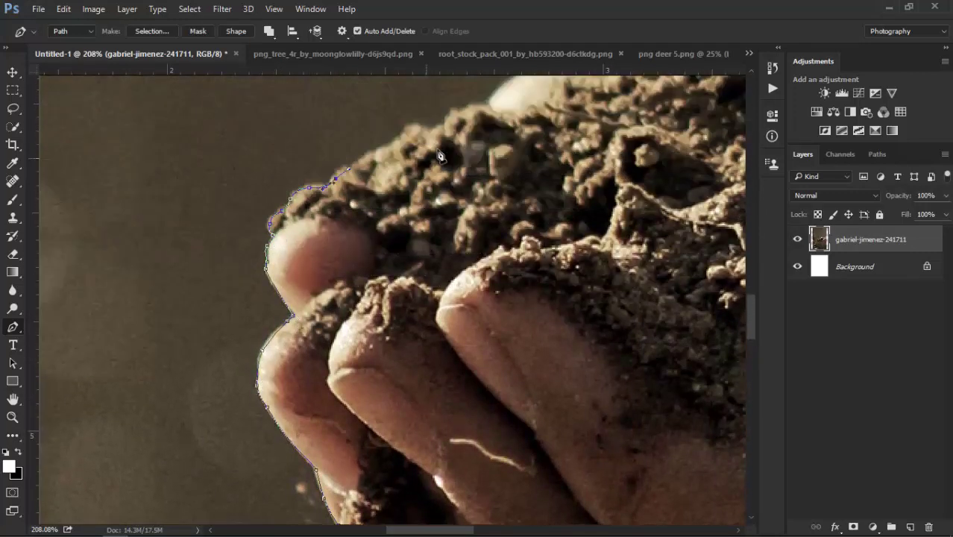
scroll(350, 209, "up", 2)
left_click(394, 184)
left_click(501, 141)
Step: Continue the Pen path along the top, right edge and curved lower edge of the hand
scroll(492, 149, "down", 2)
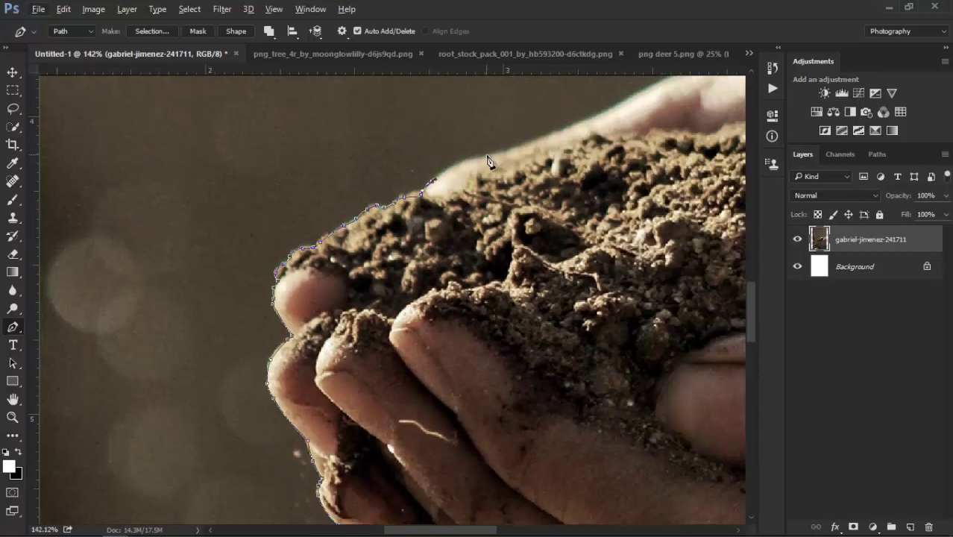
scroll(489, 157, "down", 1)
scroll(500, 146, "down", 1)
scroll(515, 157, "down", 1)
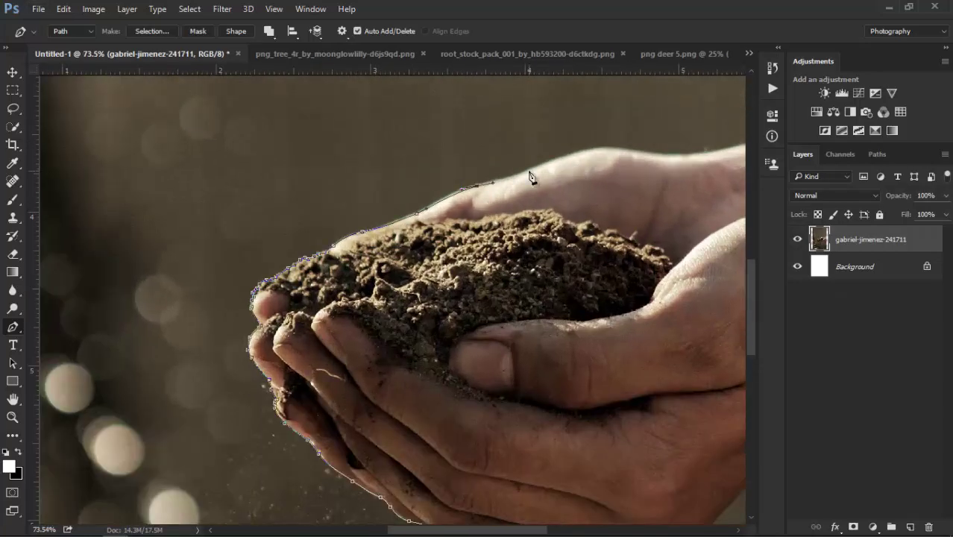
scroll(608, 160, "up", 1)
scroll(606, 166, "up", 1)
left_click(374, 144)
left_click(427, 136)
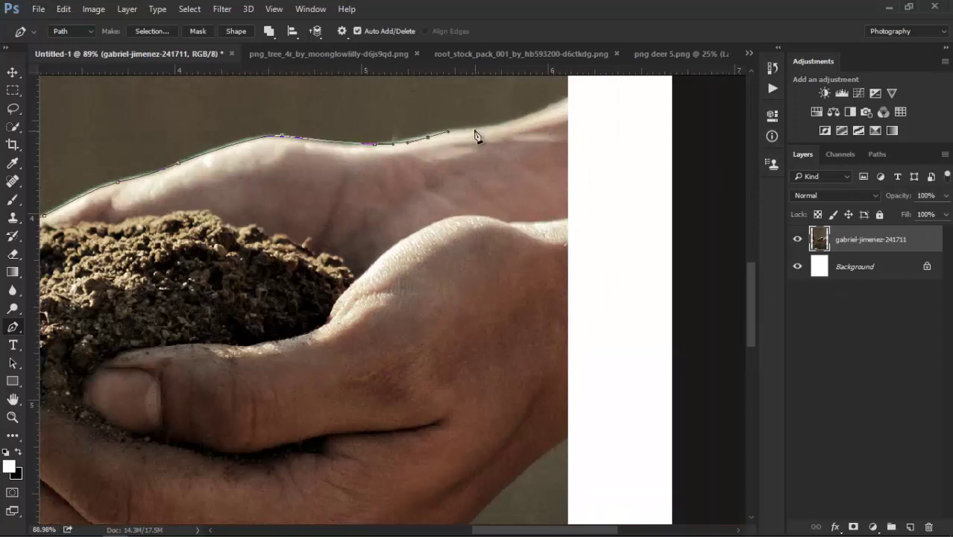
left_click_drag(471, 129, 496, 128)
left_click(573, 97)
scroll(574, 96, "down", 1)
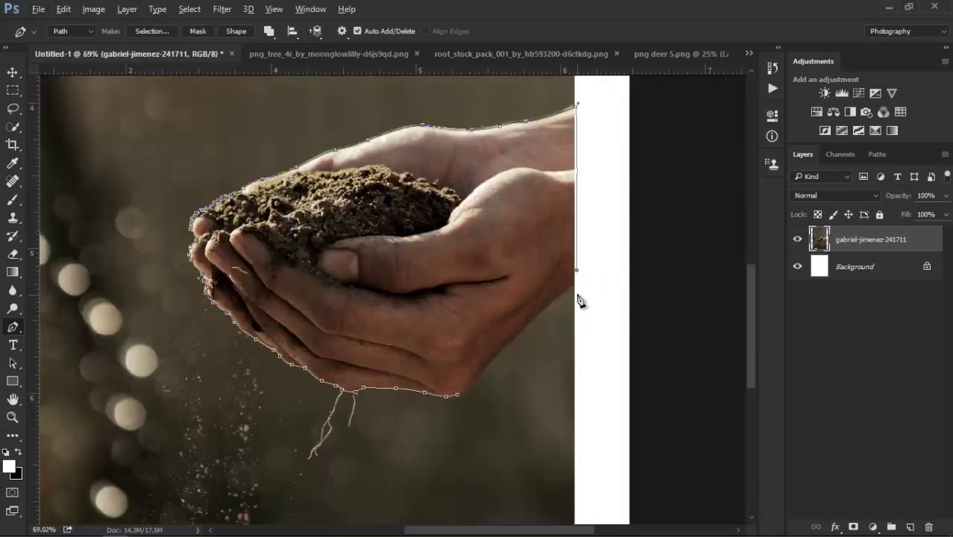
scroll(579, 298, "up", 2)
left_click_drag(445, 378, 319, 517)
key("ctrl+z")
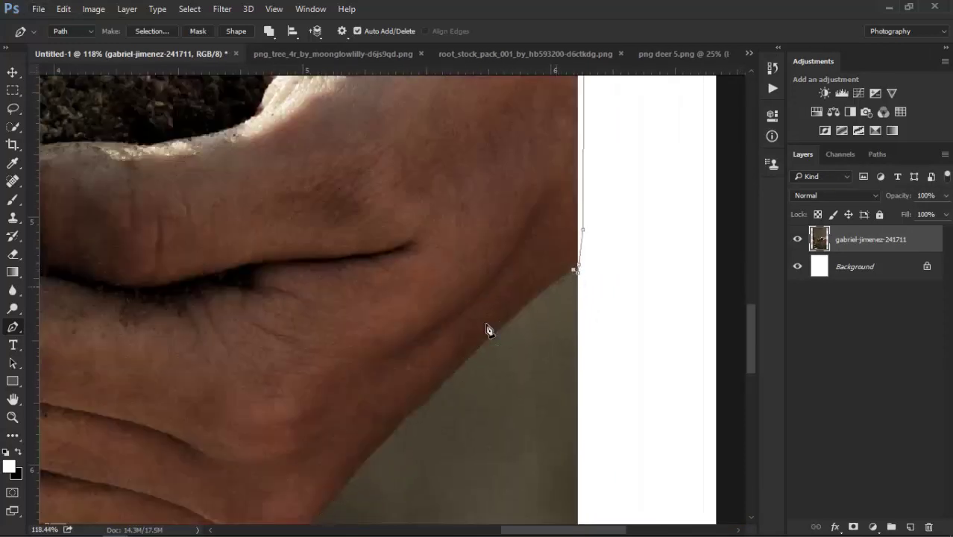
mouse_move(440, 381)
left_mouse_down()
mouse_move(428, 411)
mouse_move(422, 404)
left_mouse_up()
scroll(431, 397, "down", 1)
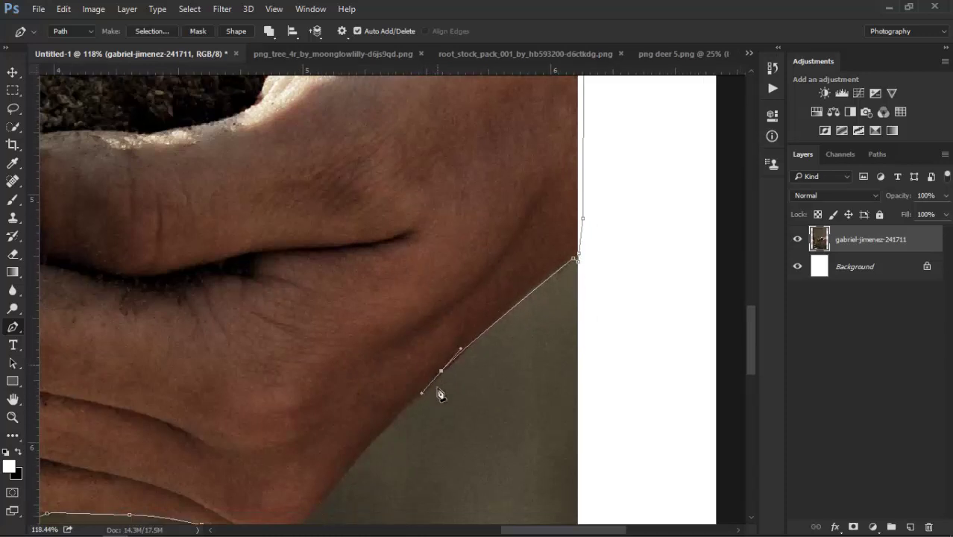
scroll(365, 362, "down", 2)
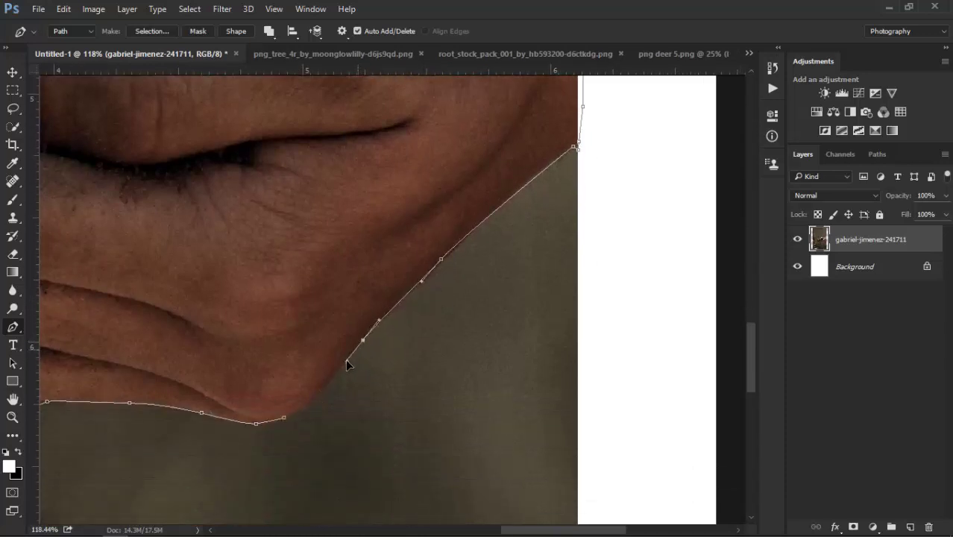
scroll(334, 387, "down", 1)
left_click_drag(310, 358, 299, 366)
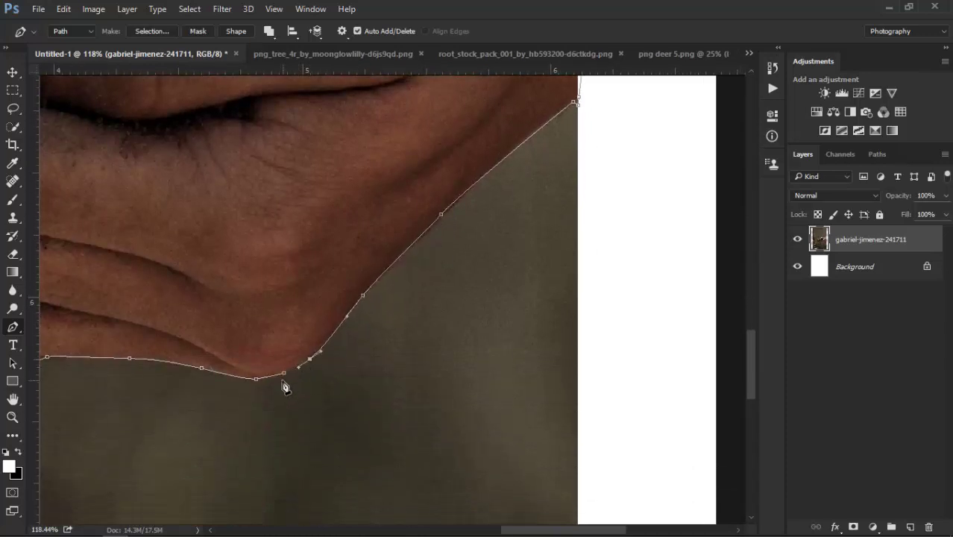
scroll(438, 374, "down", 3)
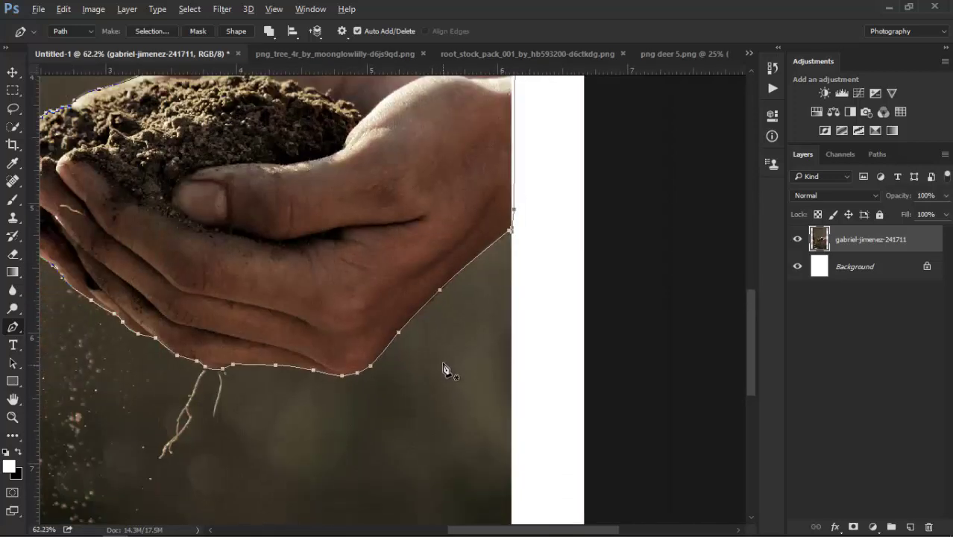
scroll(445, 366, "down", 1)
scroll(444, 366, "down", 1)
Step: Turn the traced path into a selection and add a layer mask hiding the background
right_click(377, 266)
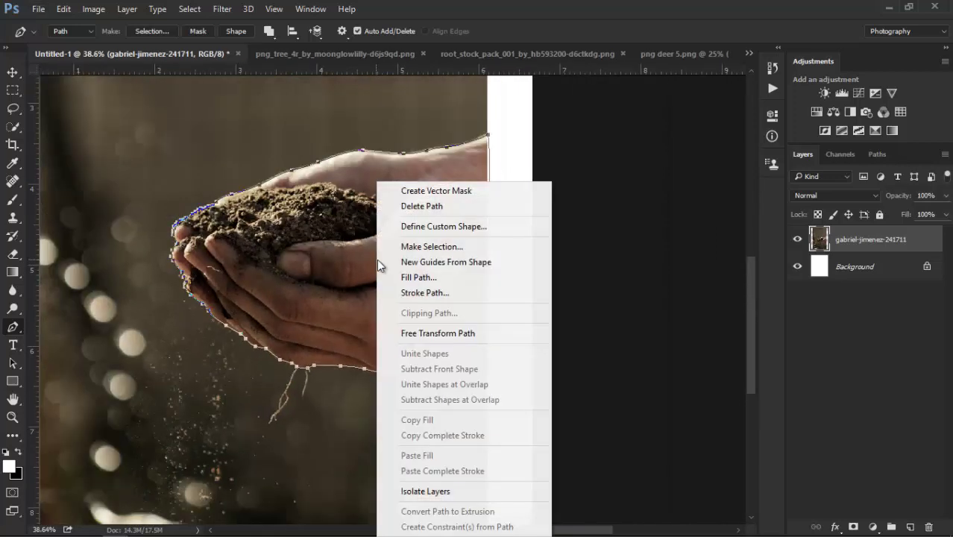
left_click(419, 246)
left_click(553, 147)
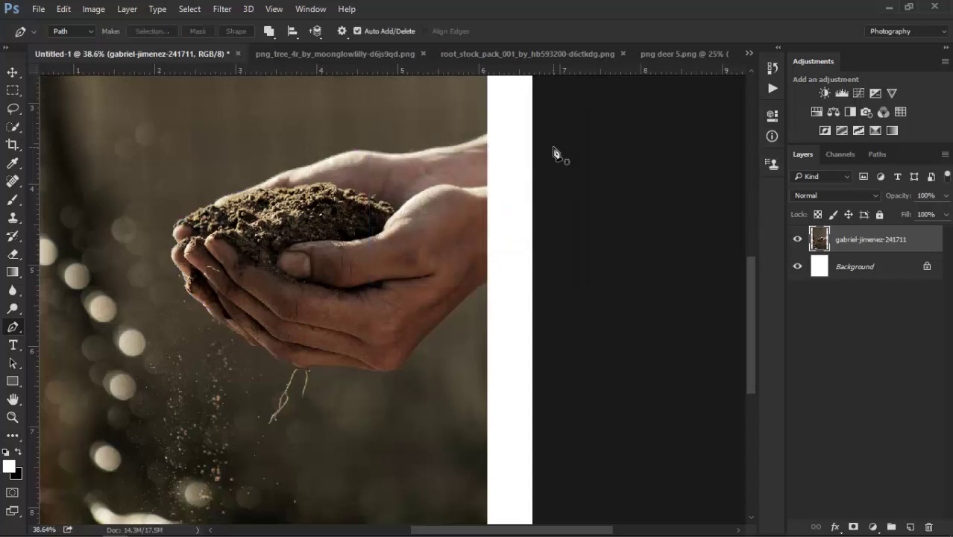
left_click(853, 527)
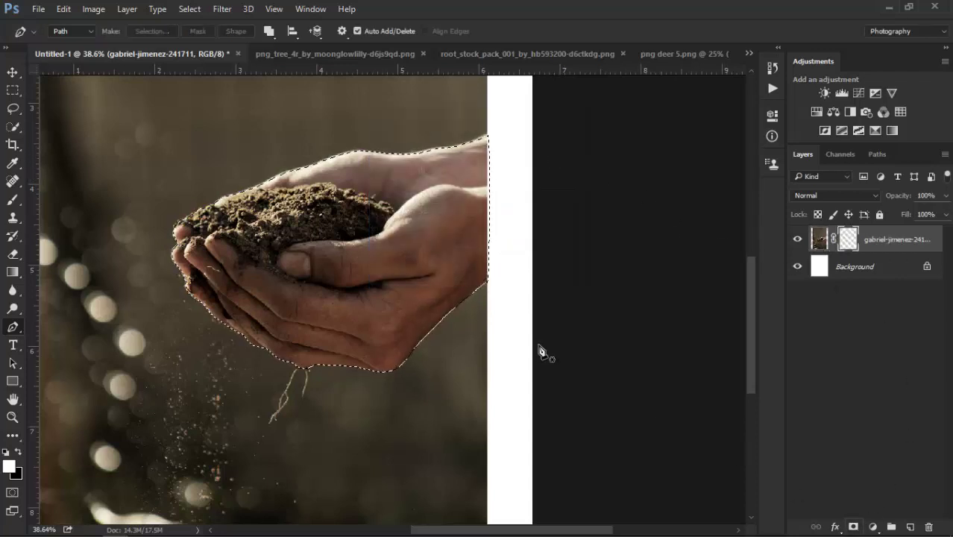
scroll(574, 333, "down", 1)
scroll(574, 333, "down", 2)
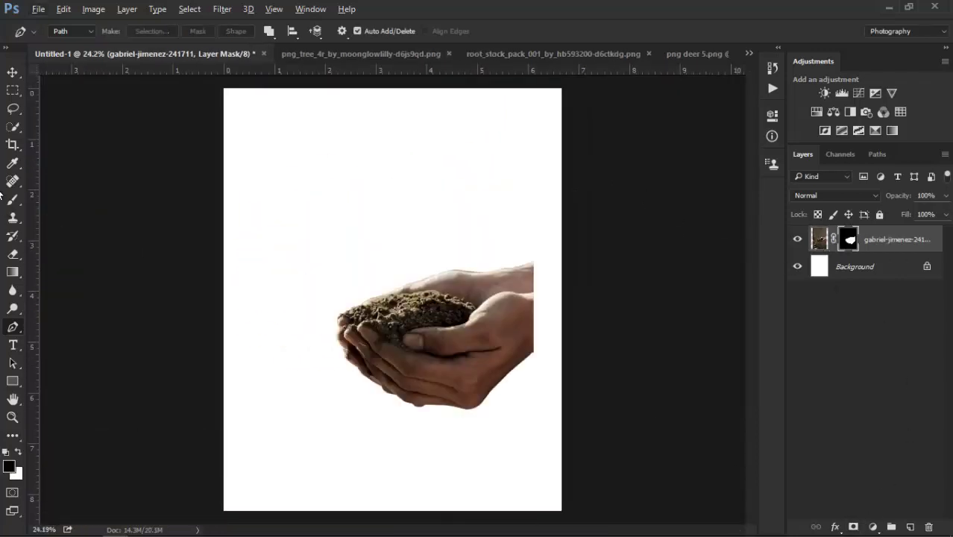
Step: Free-transform the hands layer, scaling it up to about 119%
key("v")
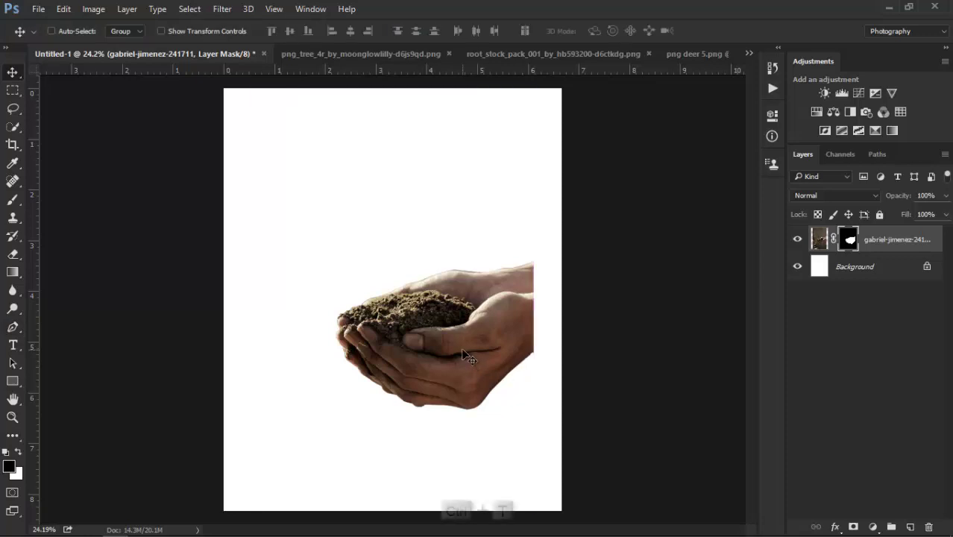
key("ctrl+t")
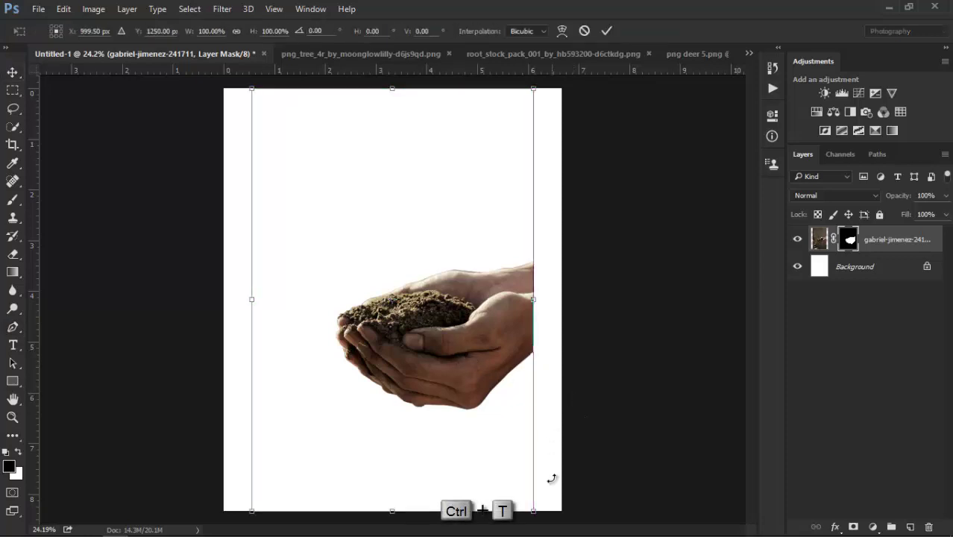
mouse_move(533, 510)
left_mouse_down()
mouse_move(568, 531)
mouse_move(607, 530)
left_mouse_up()
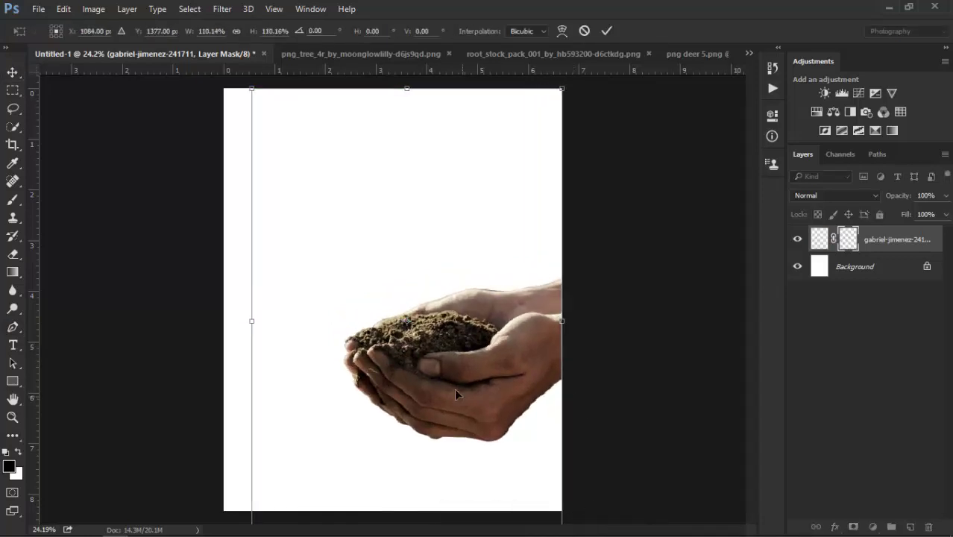
left_click_drag(454, 388, 430, 370)
scroll(484, 455, "down", 2)
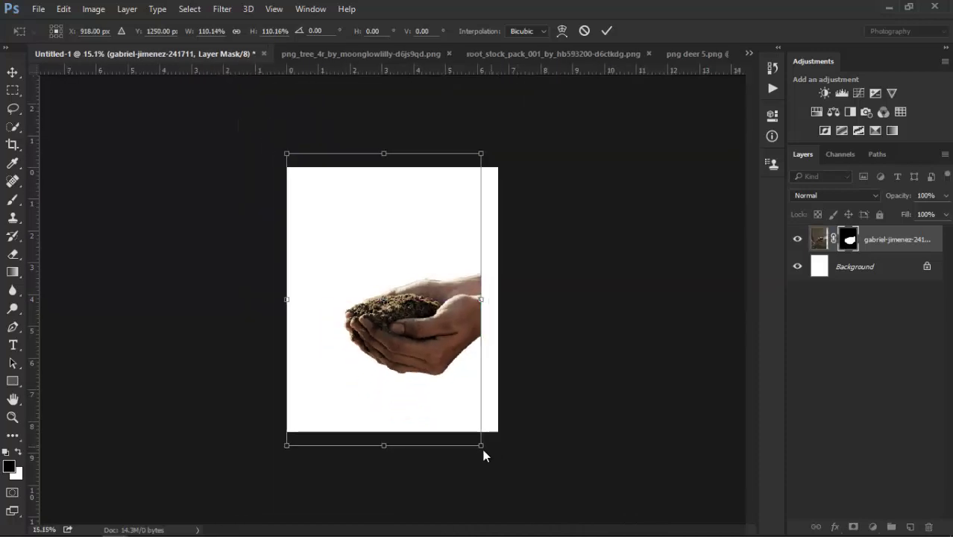
left_click_drag(477, 443, 495, 456)
Step: Shift the hands right, enlarge them to about 127%, and commit the transform
left_click_drag(454, 412, 471, 413)
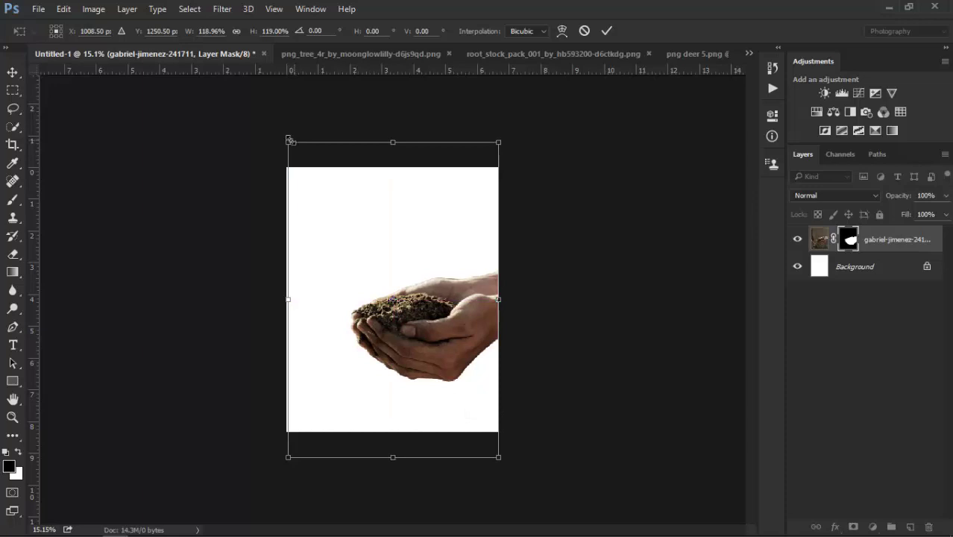
left_click_drag(290, 140, 280, 137)
left_click_drag(358, 251, 361, 256)
left_click_drag(275, 133, 270, 125)
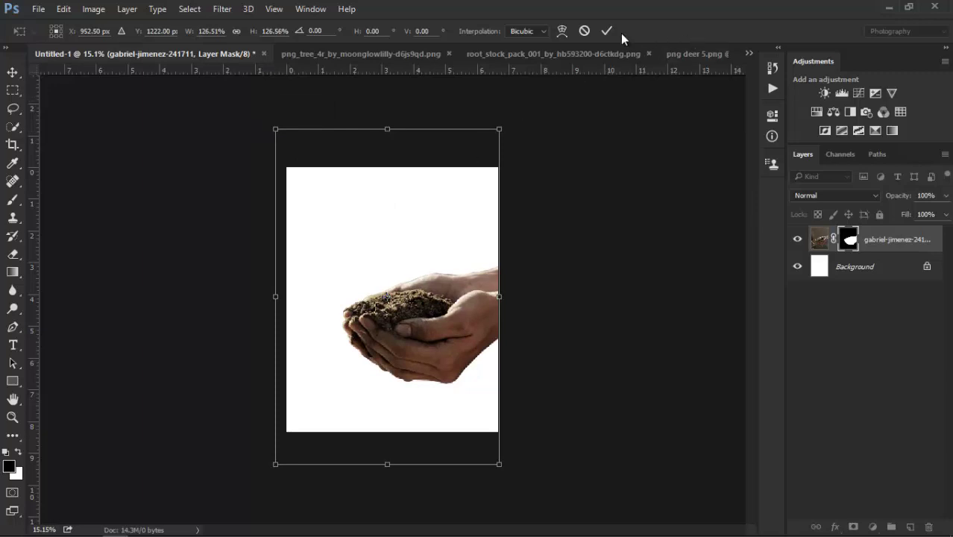
key("Return")
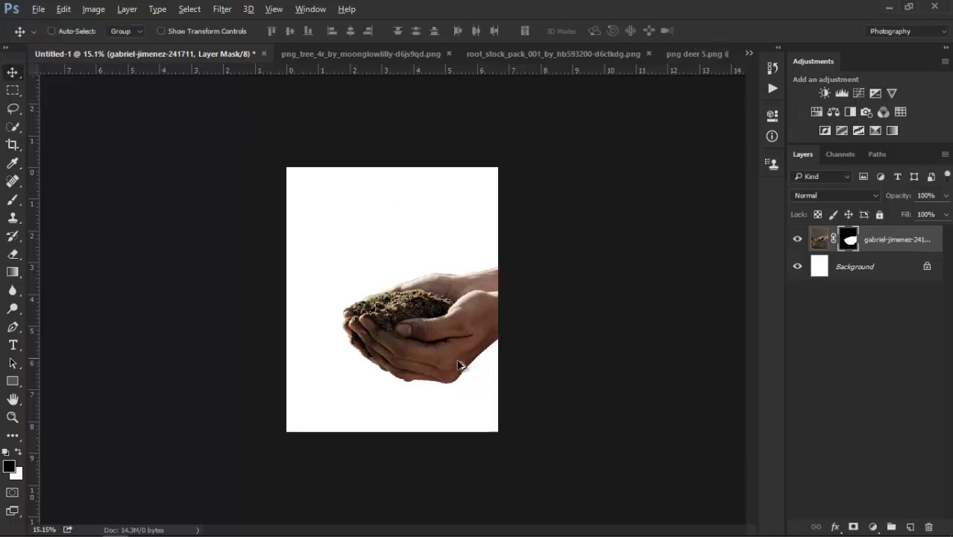
scroll(460, 364, "up", 2)
scroll(460, 365, "up", 2)
scroll(527, 345, "up", 1)
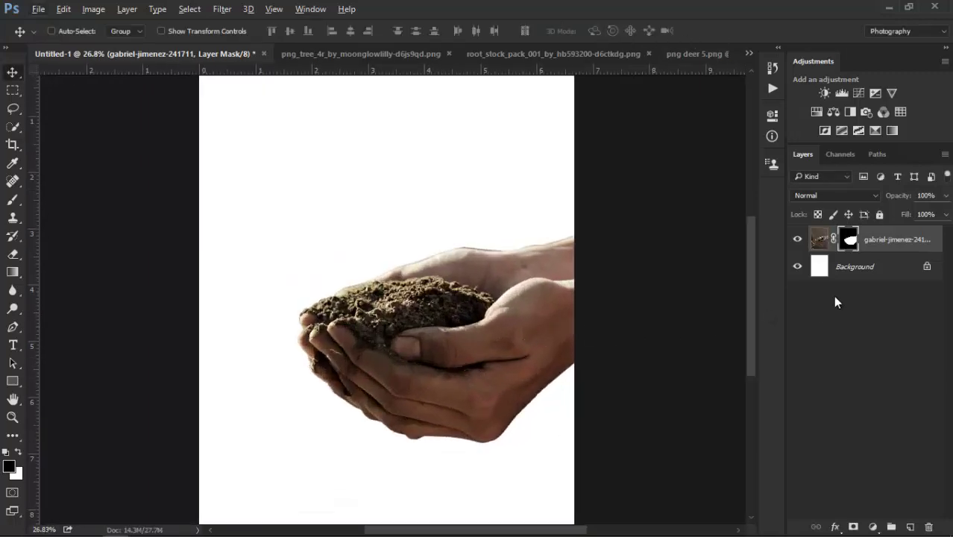
Step: Add a Gradient Fill layer just above the Background layer
left_click(859, 269)
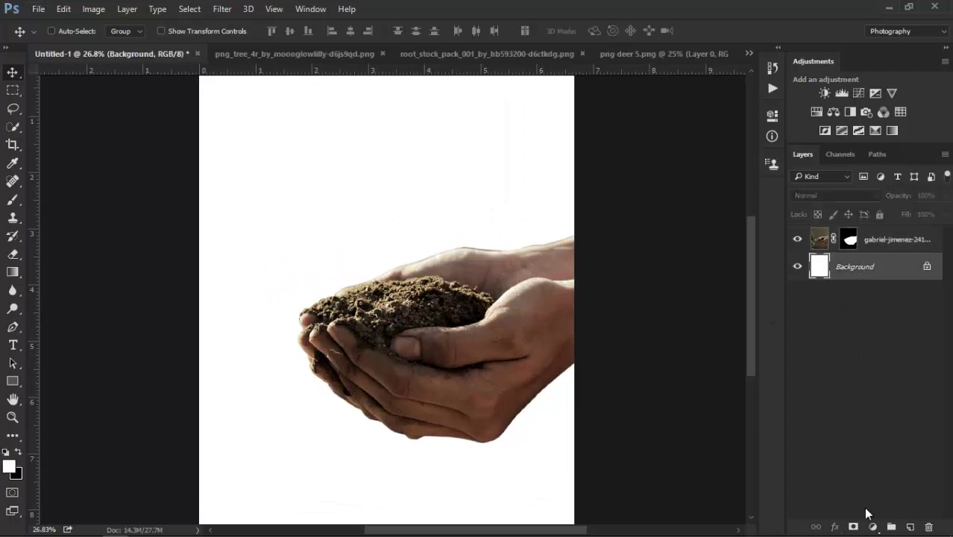
left_click(874, 527)
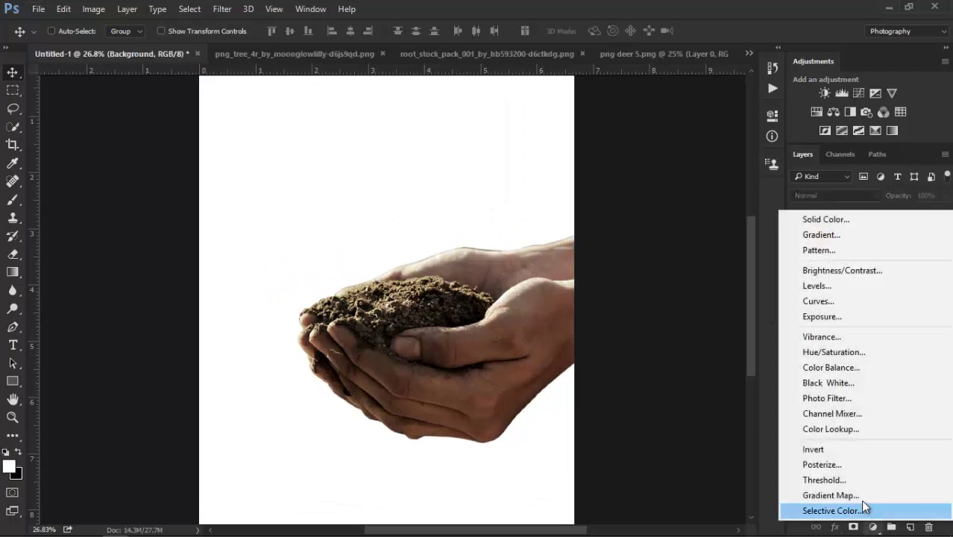
left_click(838, 239)
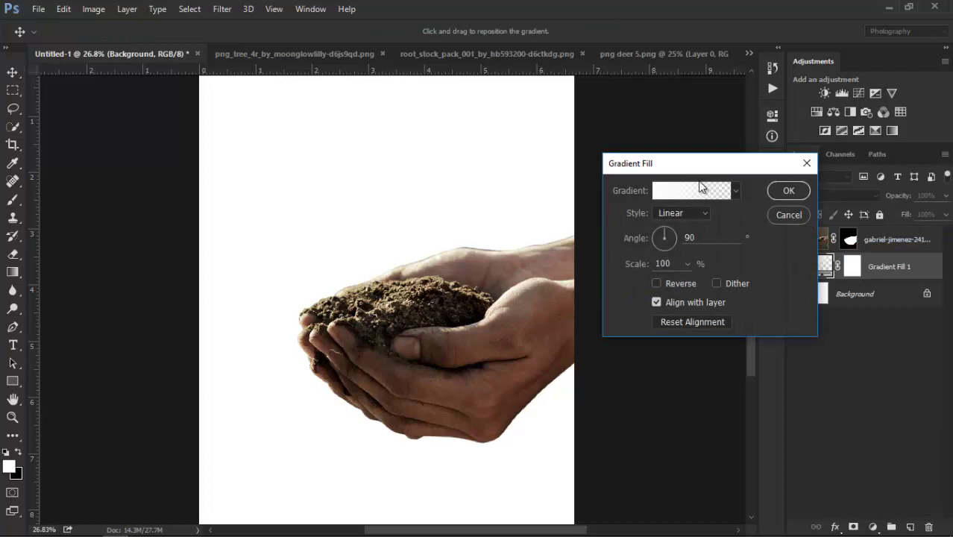
Step: Set the gradient's starting stop to grey and accept the edited gradient
left_click(664, 195)
left_click(519, 346)
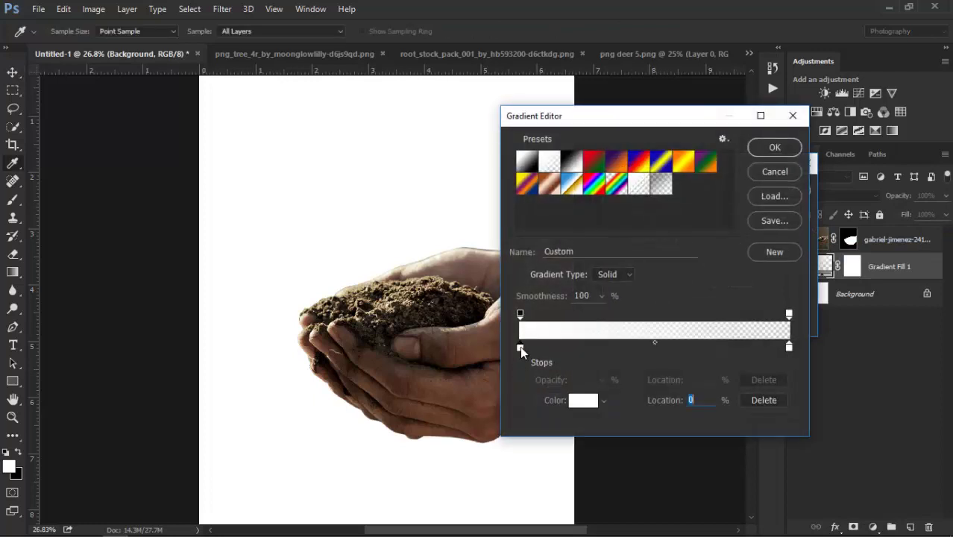
left_click(584, 400)
left_click_drag(518, 315, 490, 332)
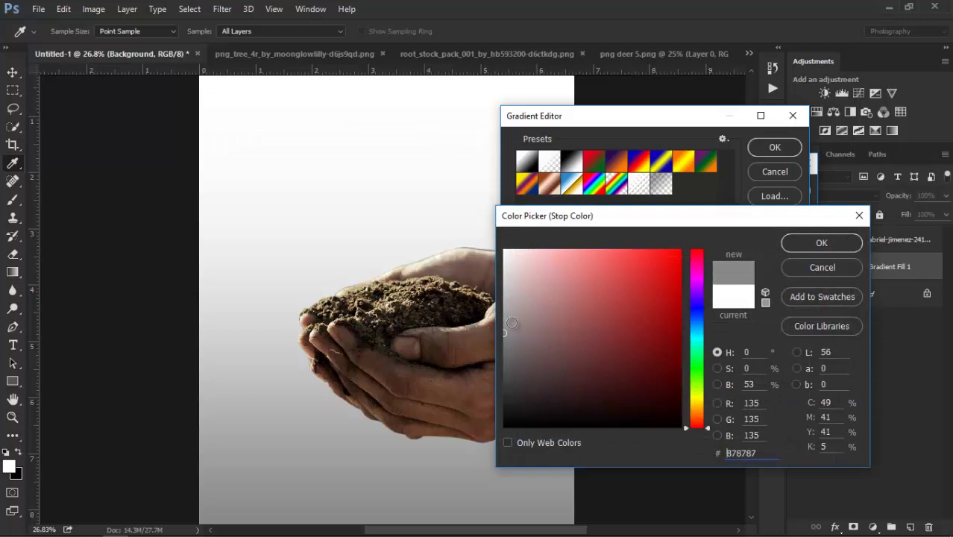
left_click_drag(518, 317, 483, 325)
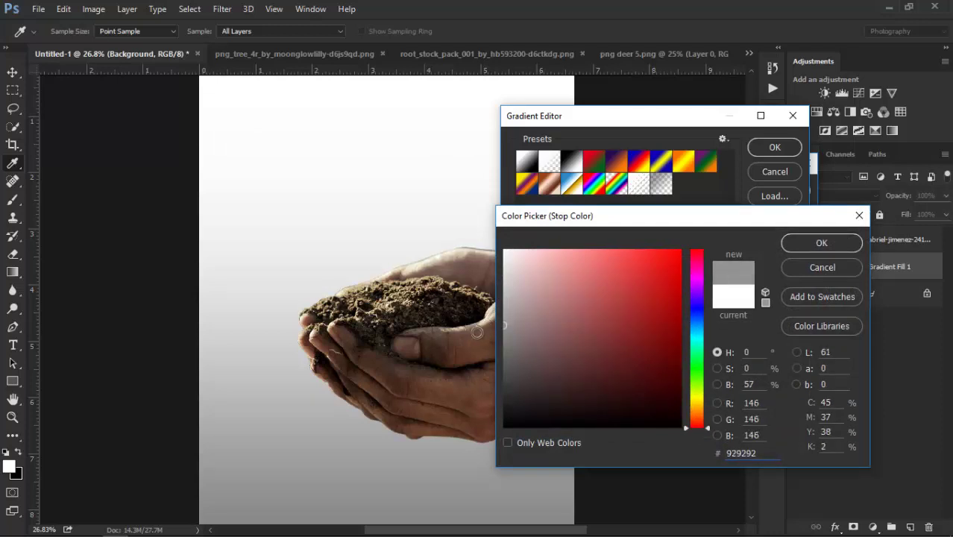
left_click(820, 243)
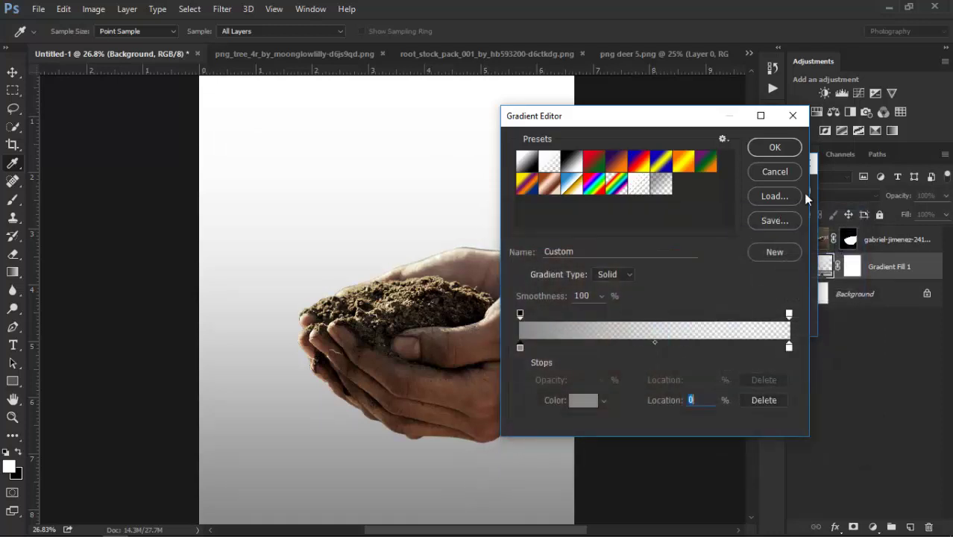
left_click(775, 146)
Step: Make the gradient a reversed radial style with a larger scale
left_click(671, 215)
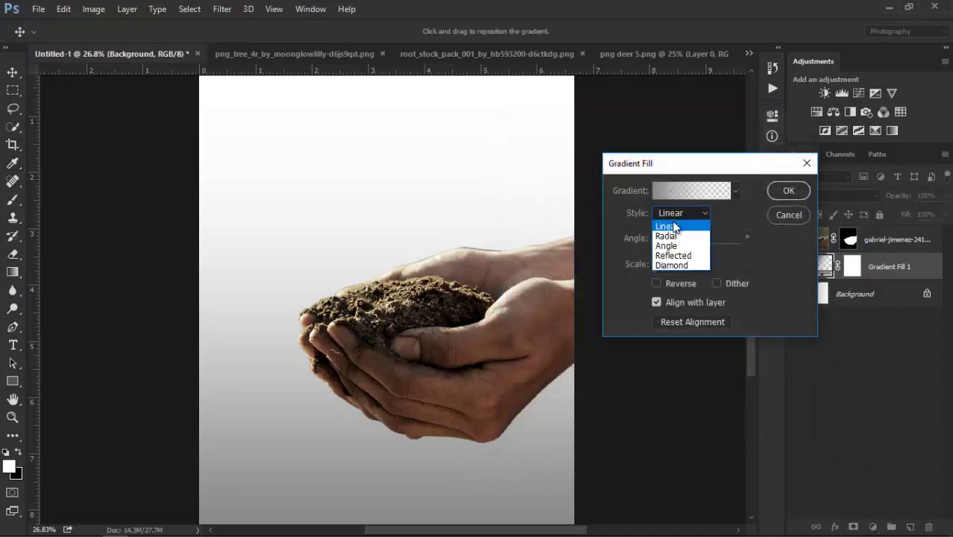
left_click(666, 236)
left_click(657, 284)
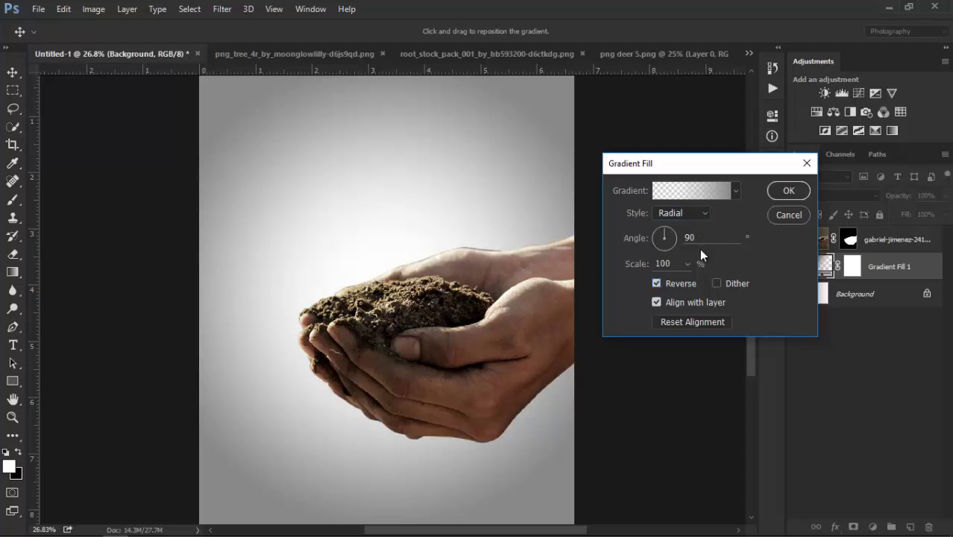
left_click_drag(690, 279, 682, 280)
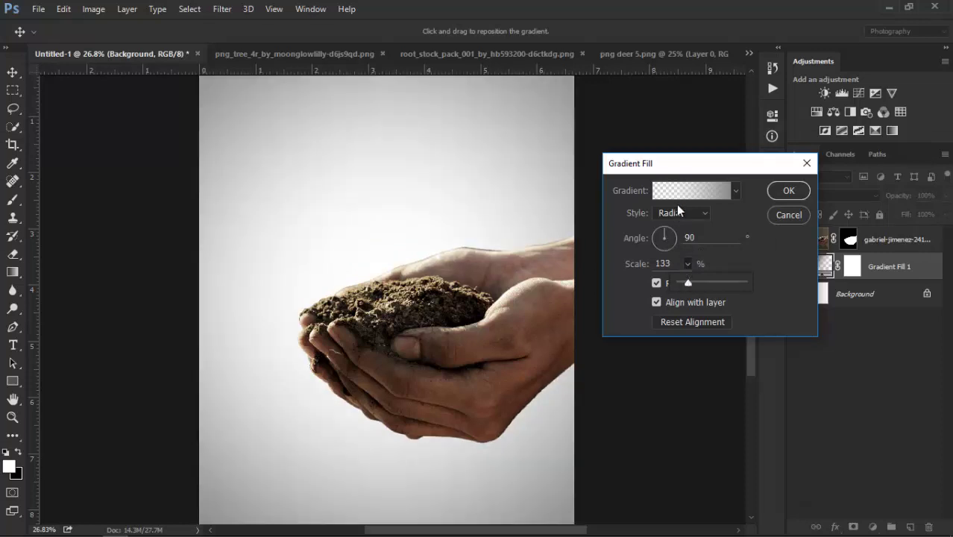
Step: Darken the gradient's left stop to 626262
left_click(691, 190)
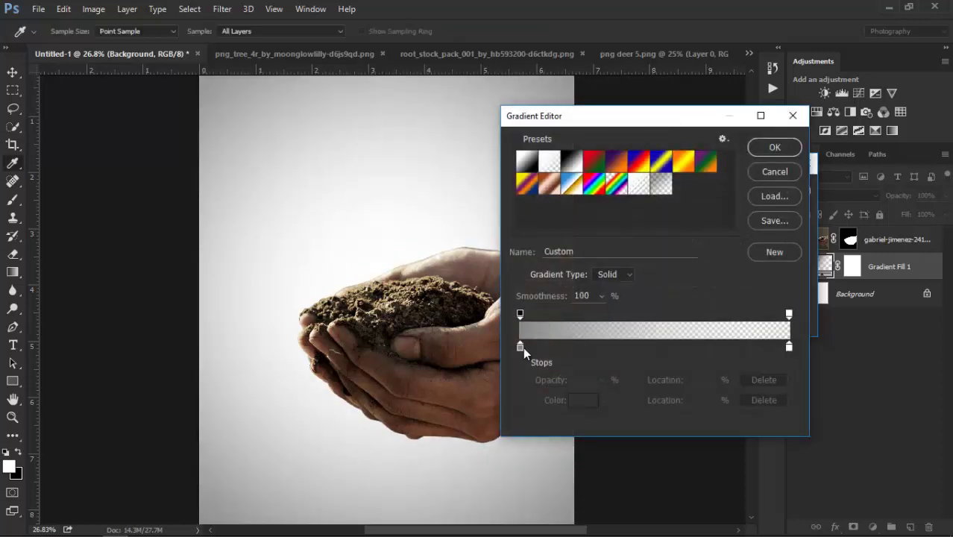
left_click(520, 347)
left_click(581, 402)
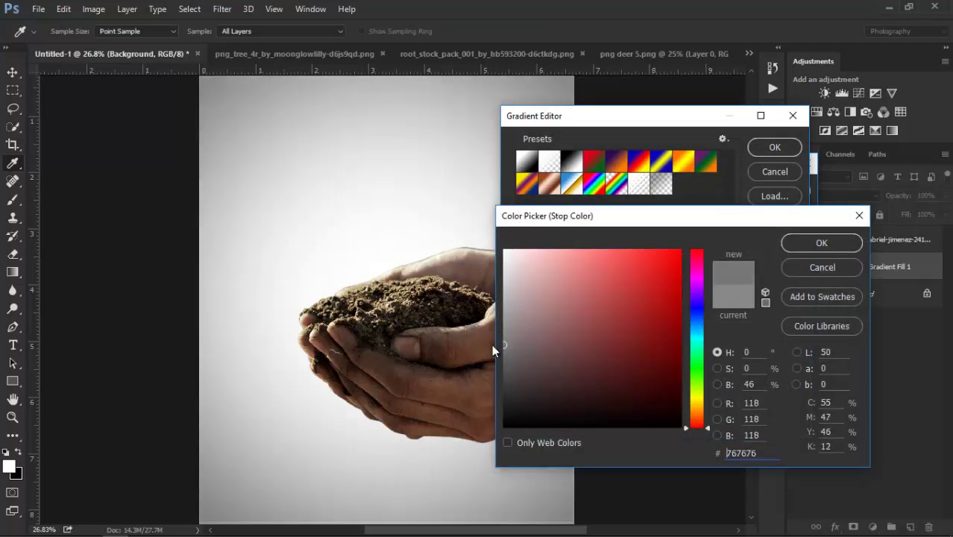
left_click_drag(493, 344, 495, 360)
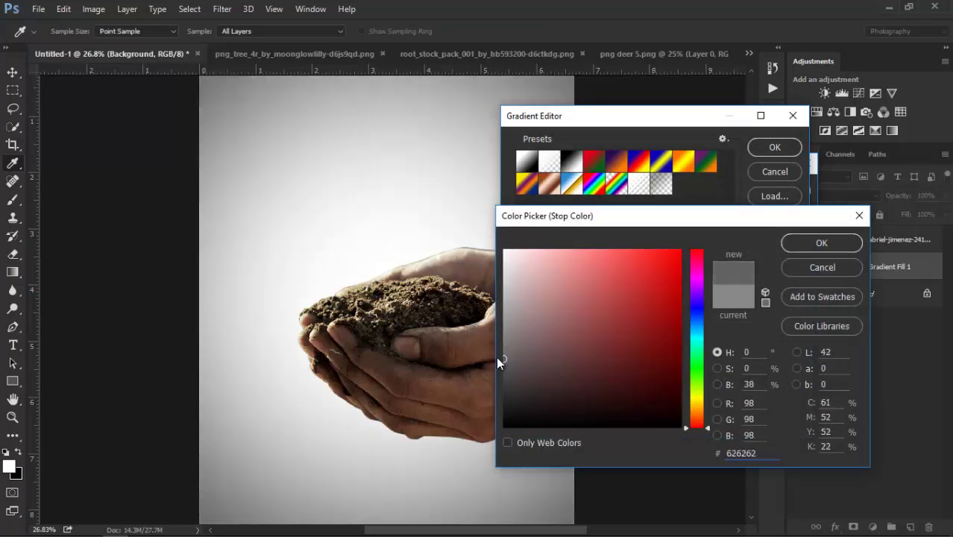
left_click(820, 243)
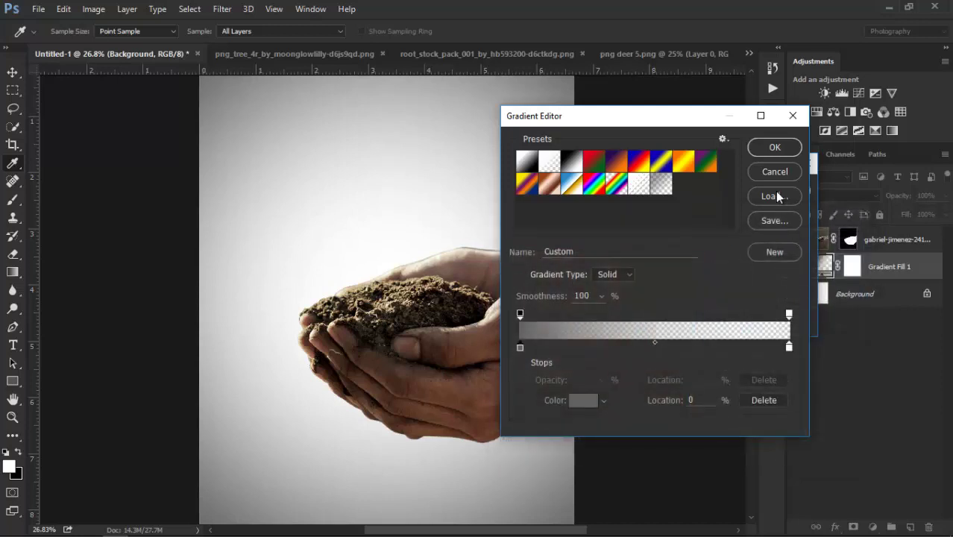
left_click(774, 147)
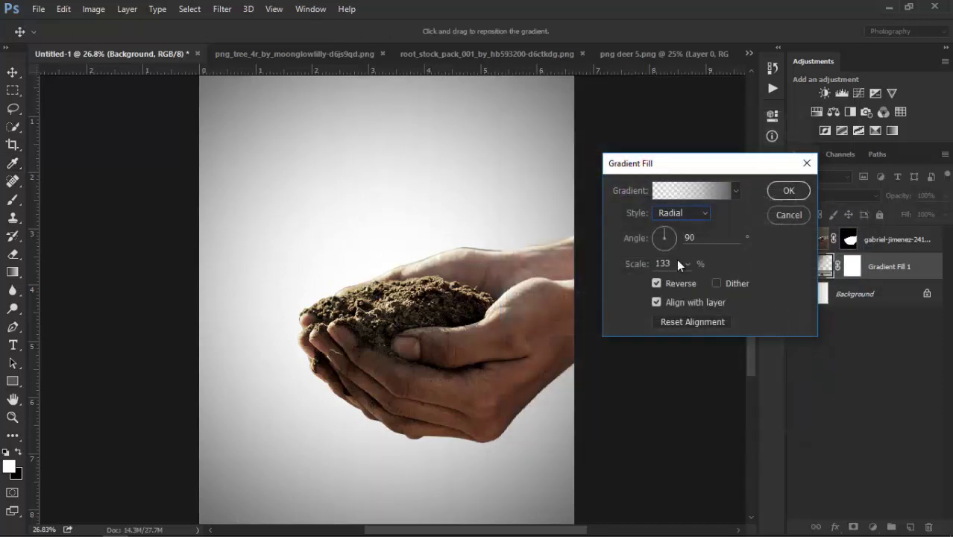
Step: Apply the gradient fill at 188% scale, then show the png_tree document
left_click(687, 264)
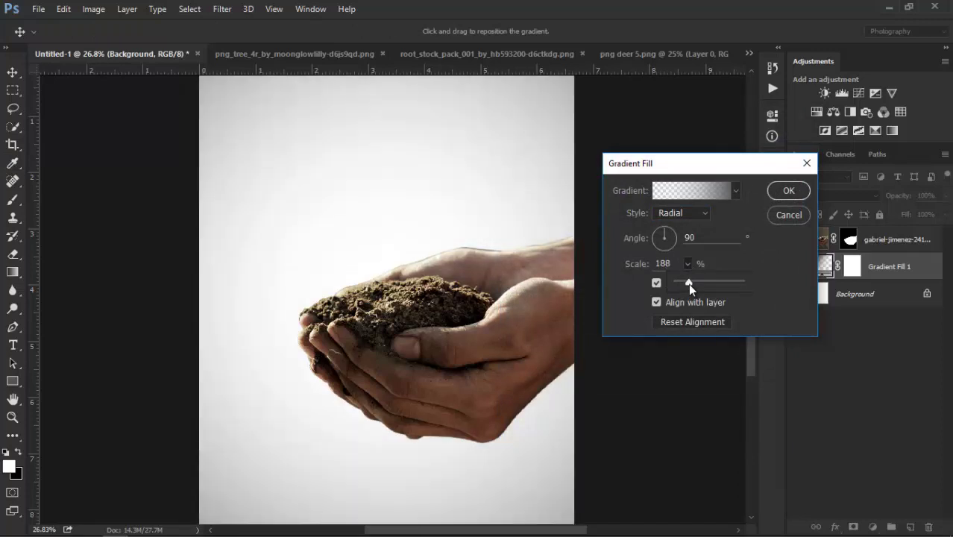
left_click(773, 191)
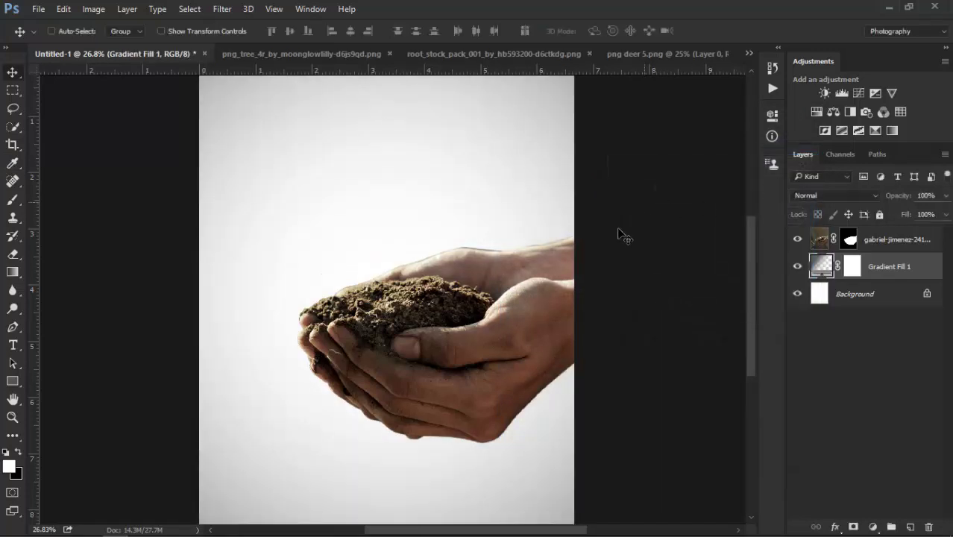
scroll(442, 316, "down", 2)
scroll(446, 308, "down", 1)
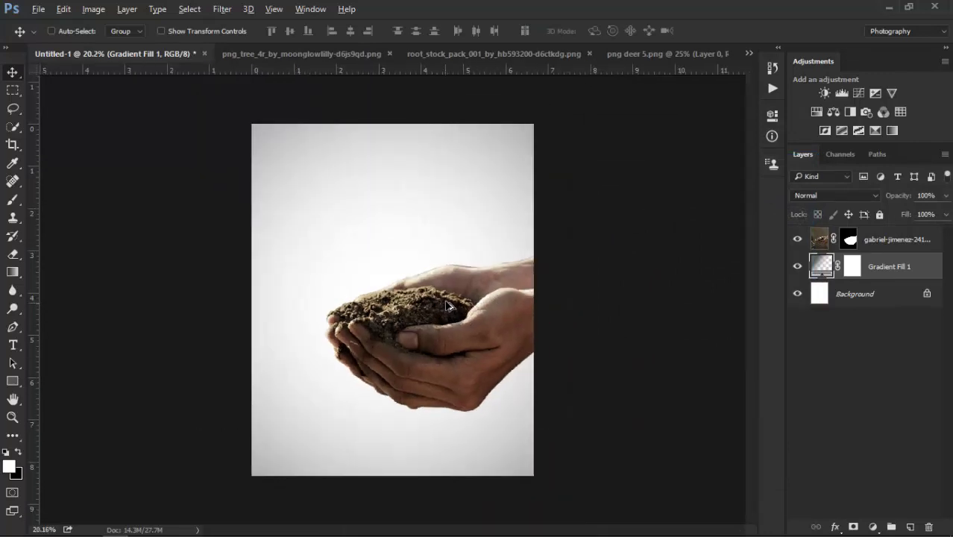
scroll(465, 296, "up", 1)
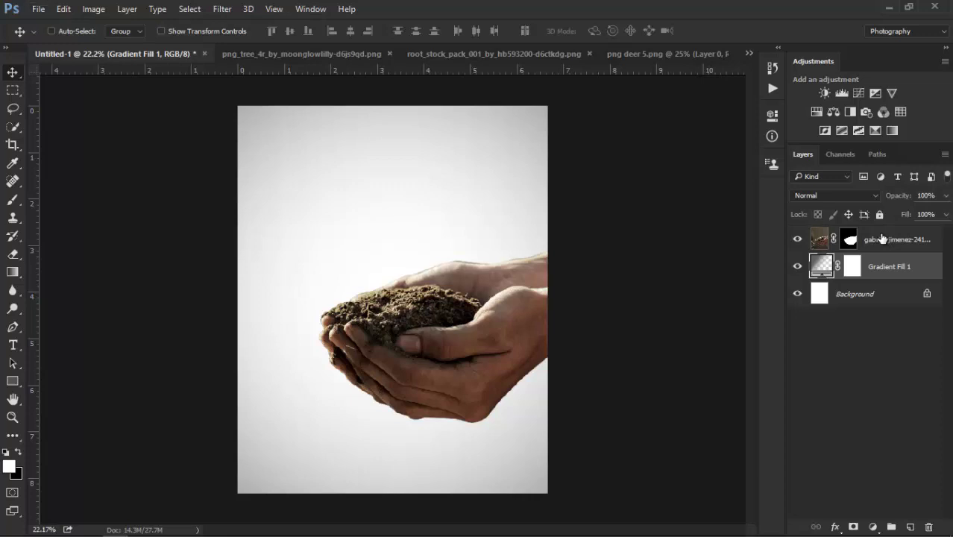
left_click(879, 239)
left_click(314, 56)
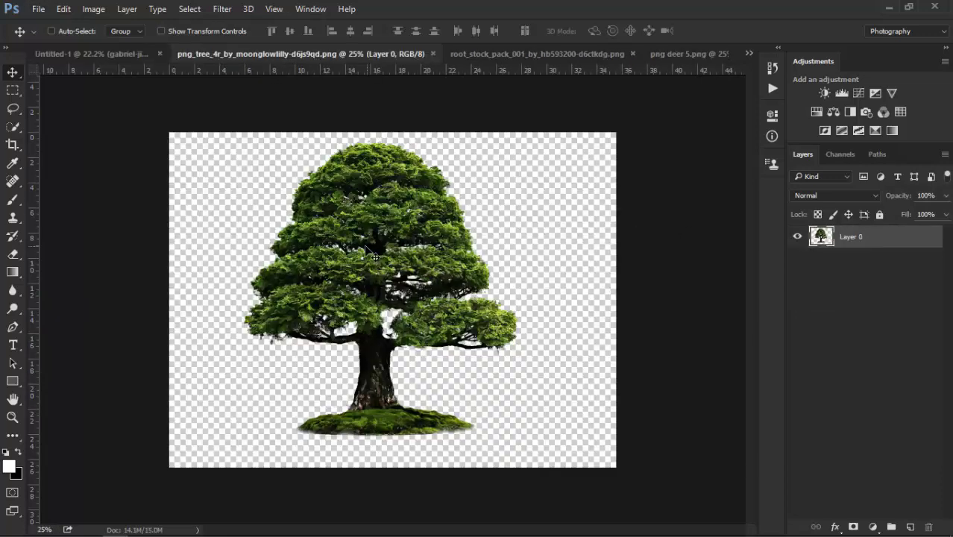
Step: Bring the bonsai tree into Untitled-1, scaled to about 69% and placed over the soil
left_click_drag(345, 234, 456, 259)
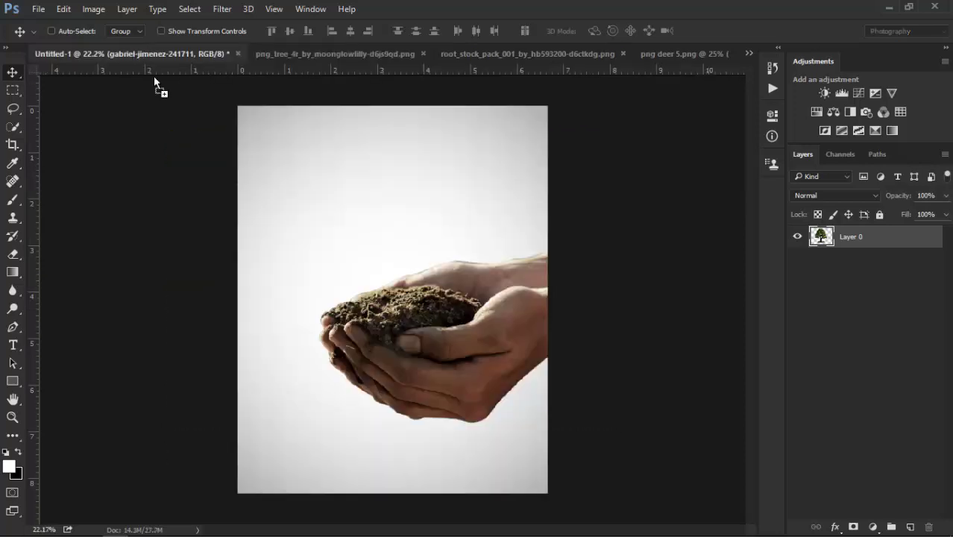
left_click_drag(303, 272, 366, 215)
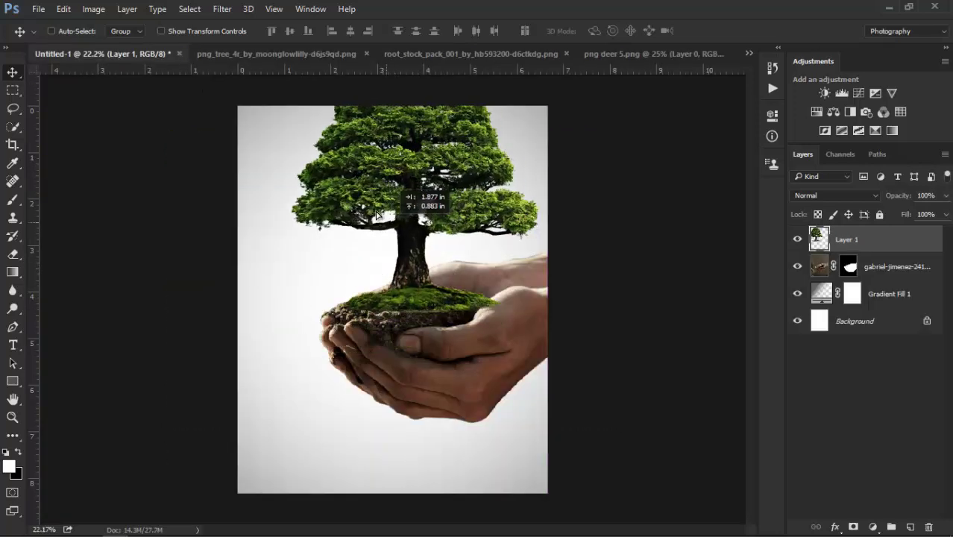
key("ctrl+t")
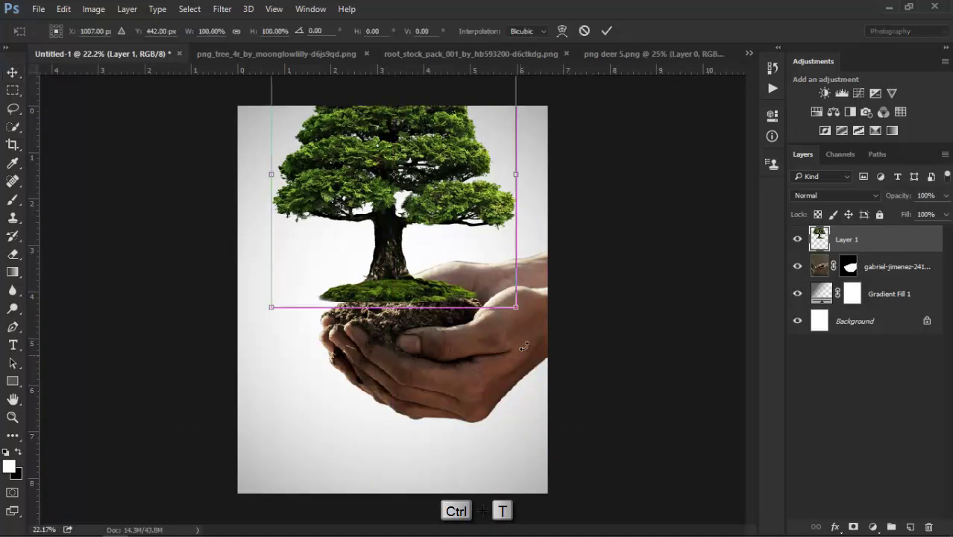
left_click_drag(516, 307, 484, 280)
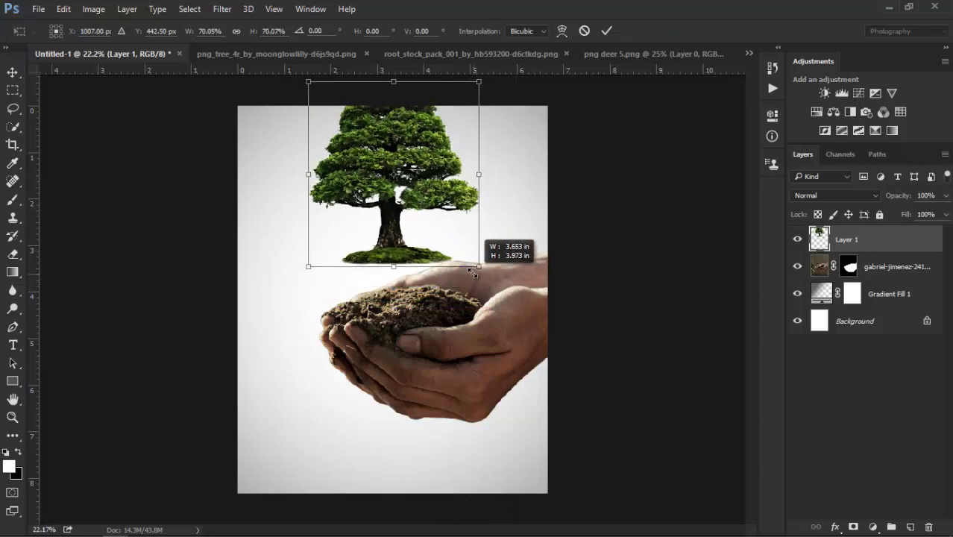
left_click_drag(442, 220, 453, 254)
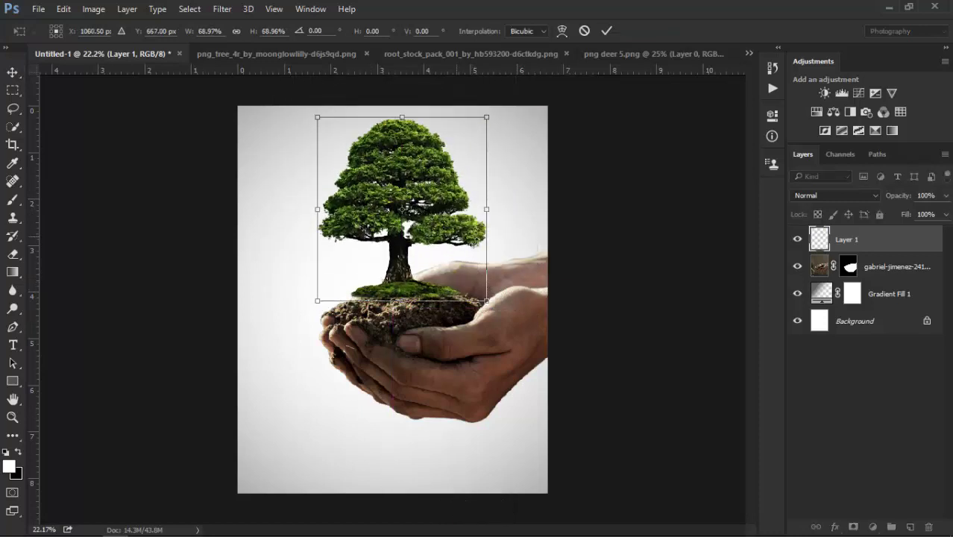
scroll(465, 322, "up", 2)
scroll(448, 305, "up", 2)
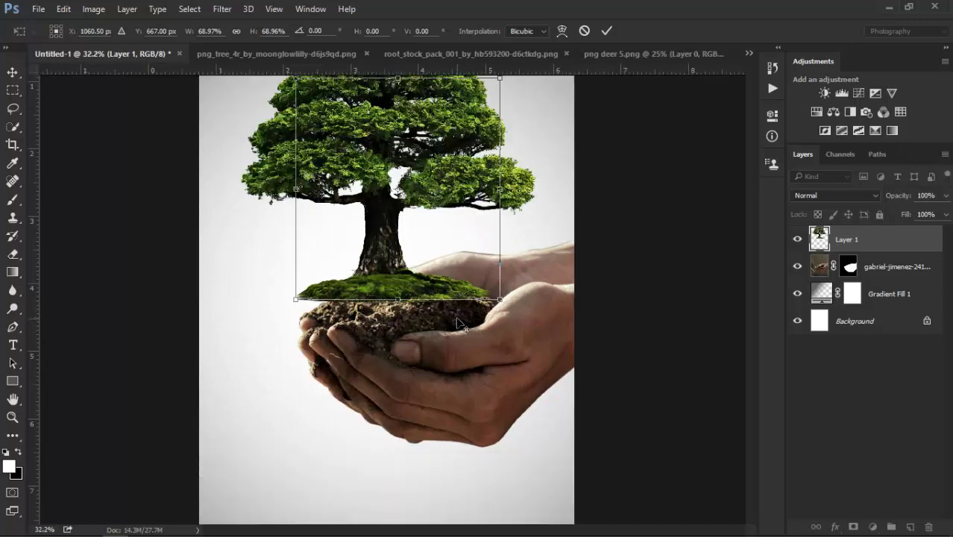
scroll(417, 261, "up", 2)
Step: Warp the tree's bottom-left edge down onto the soil and apply the warp
right_click(393, 219)
left_click(423, 323)
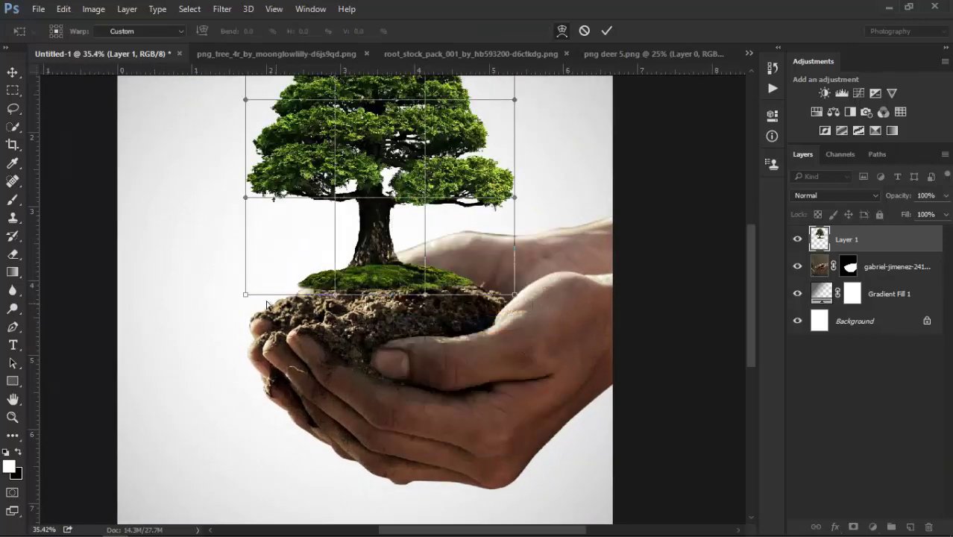
left_click_drag(246, 295, 252, 313)
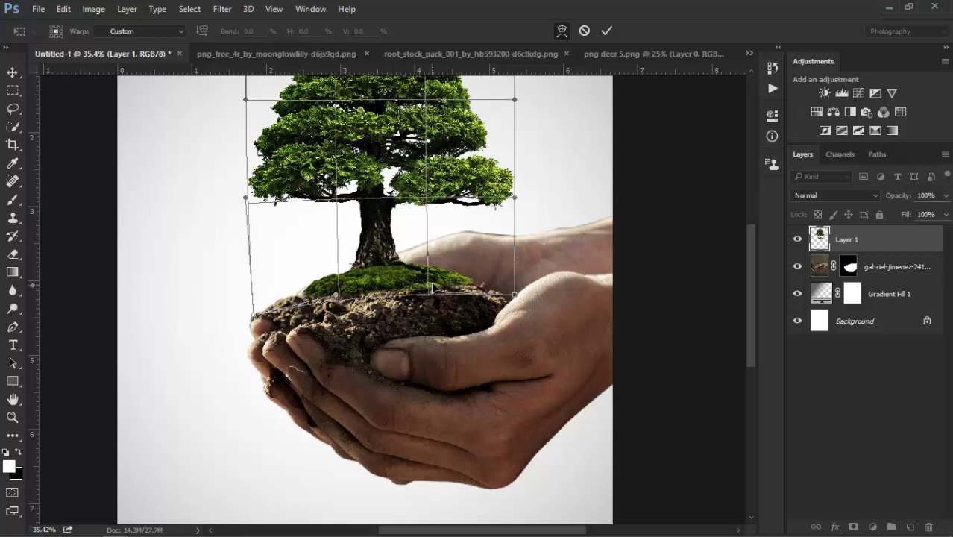
scroll(485, 283, "down", 2)
scroll(485, 280, "down", 1)
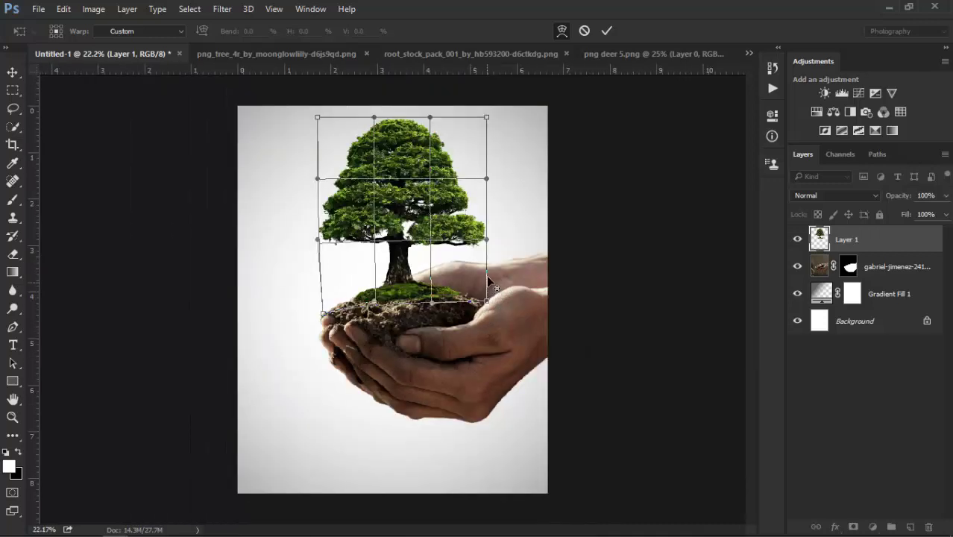
left_click(605, 30)
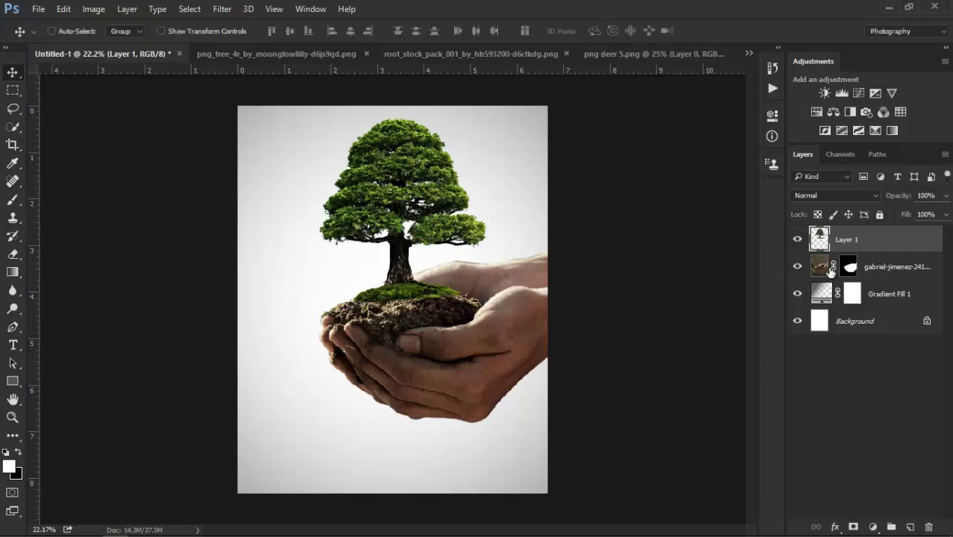
Step: Move the hands and Layer 1 down together and scale them to about 105%
left_click(874, 269, "ctrl")
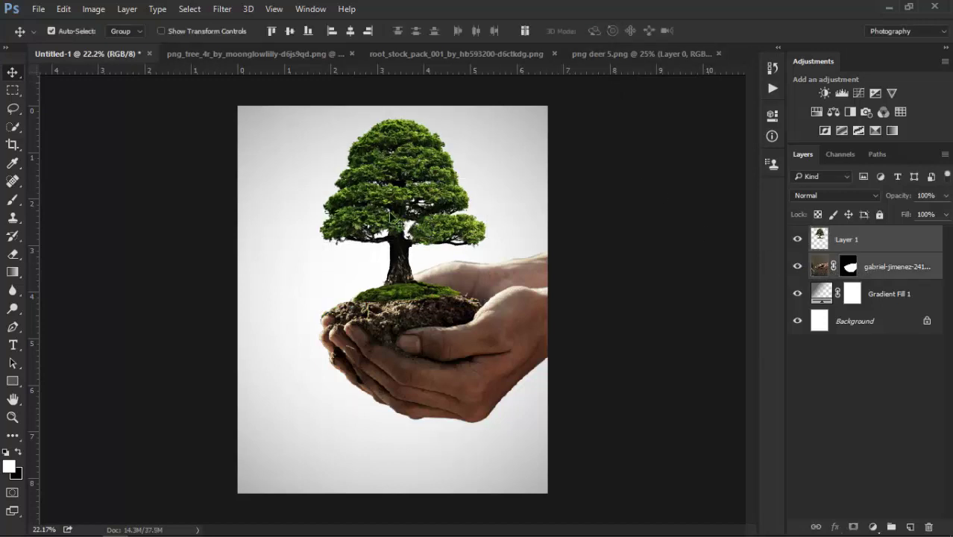
left_click_drag(289, 239, 268, 271)
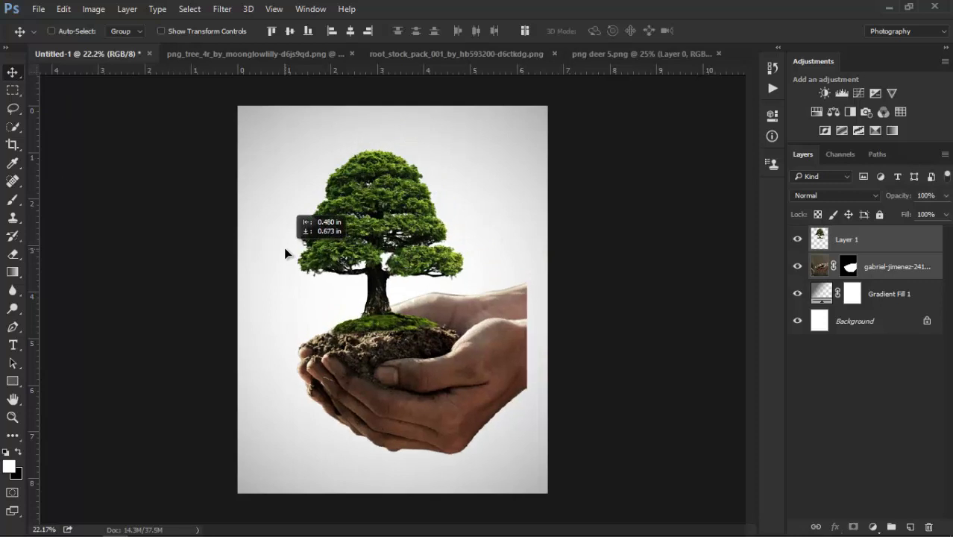
key("ctrl+t")
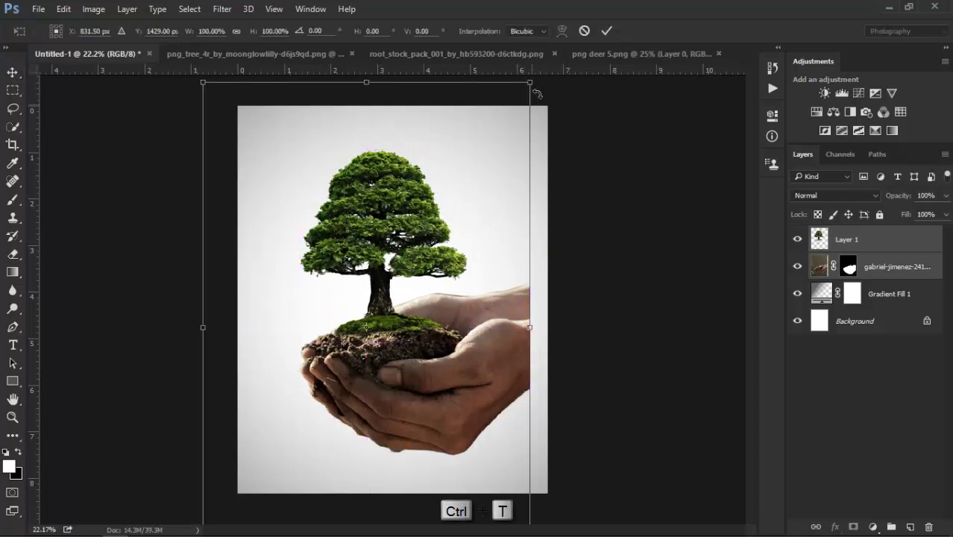
left_click_drag(530, 85, 573, 88)
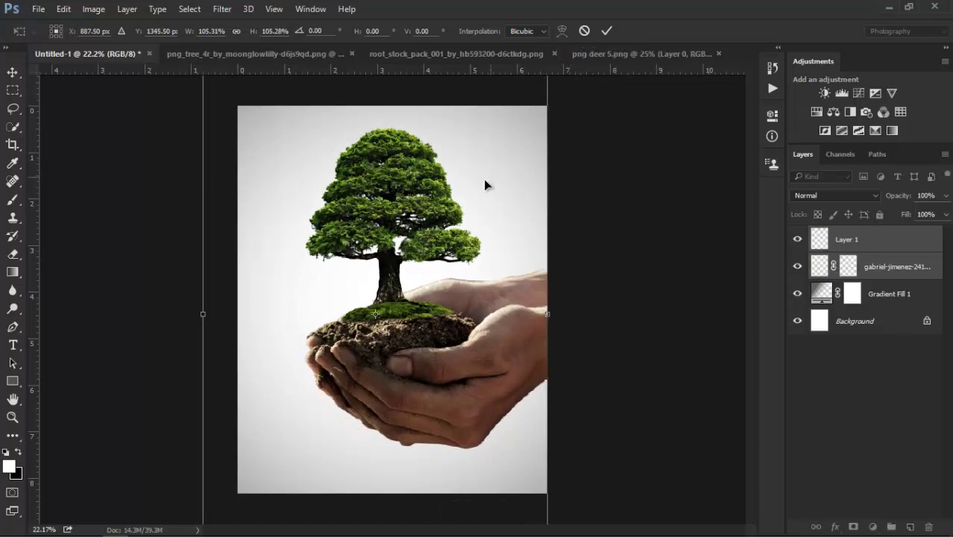
left_click_drag(483, 178, 463, 203)
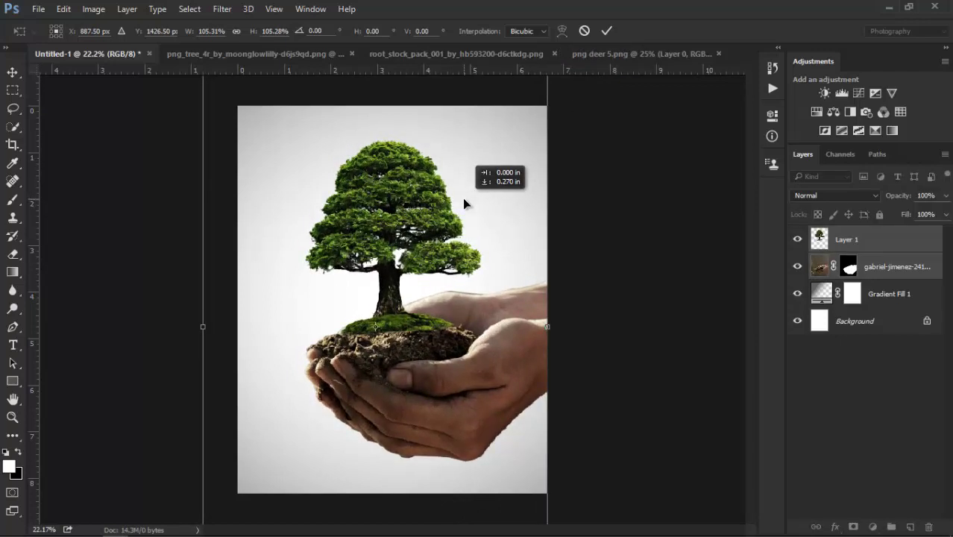
left_click_drag(463, 198, 465, 200)
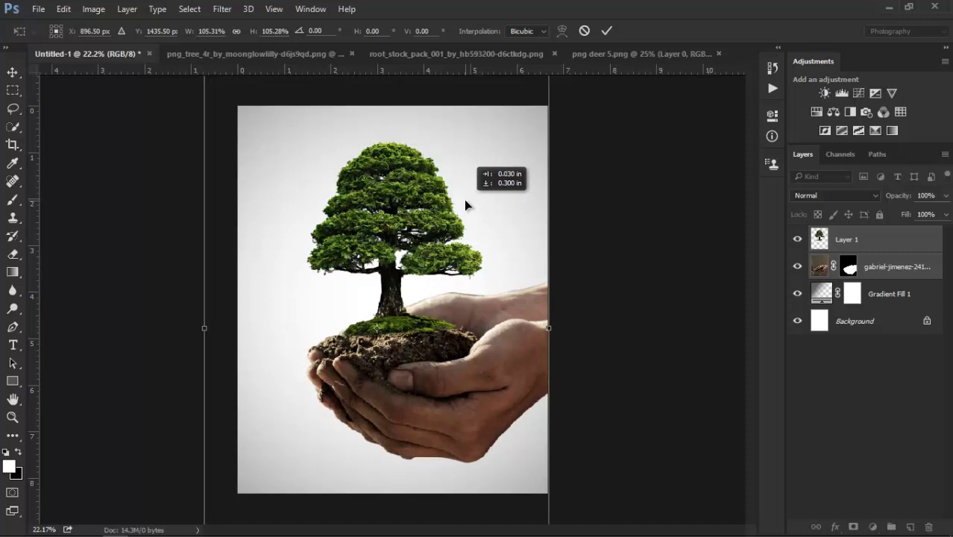
left_click_drag(464, 199, 463, 199)
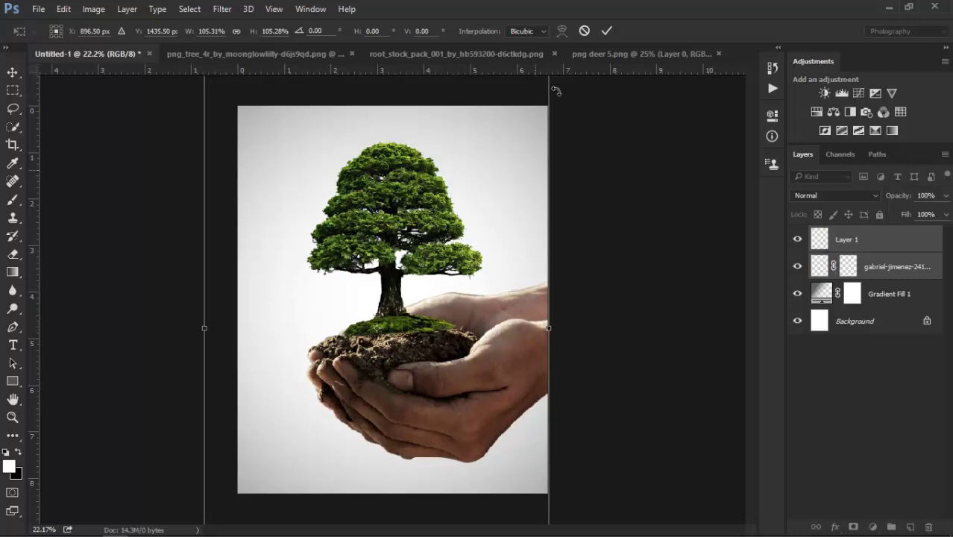
left_click(602, 31)
left_click(606, 30)
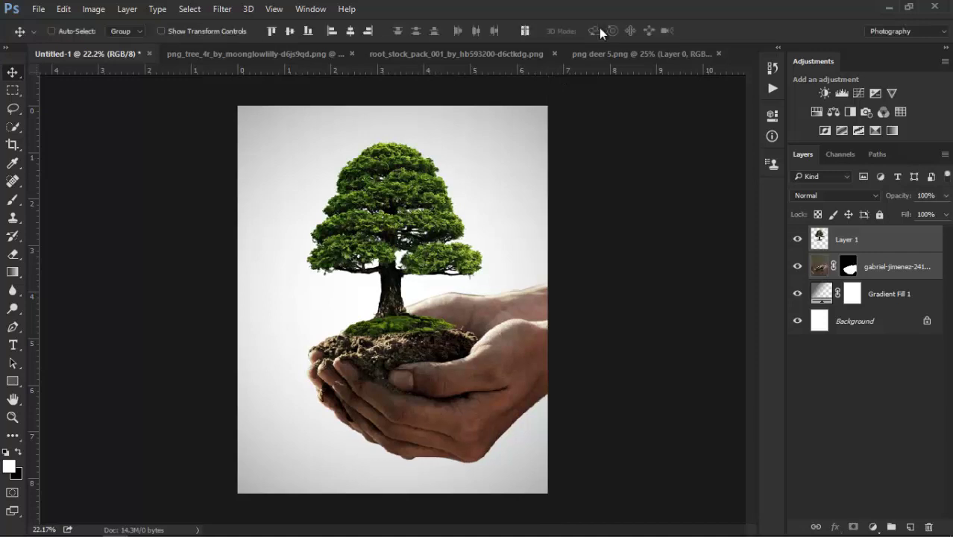
Step: Target the hands layer mask, try the Eraser, and undo that edit
left_click(848, 269)
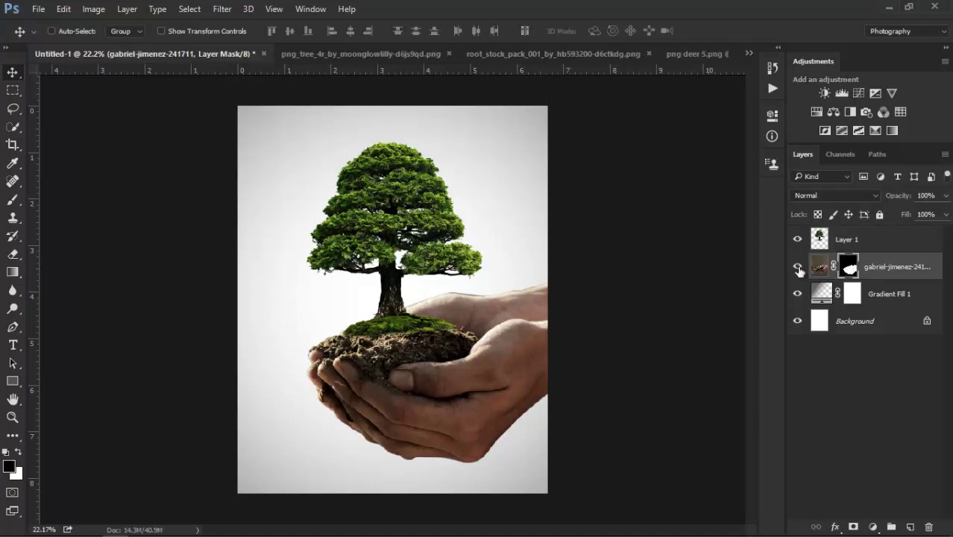
scroll(466, 295, "up", 5)
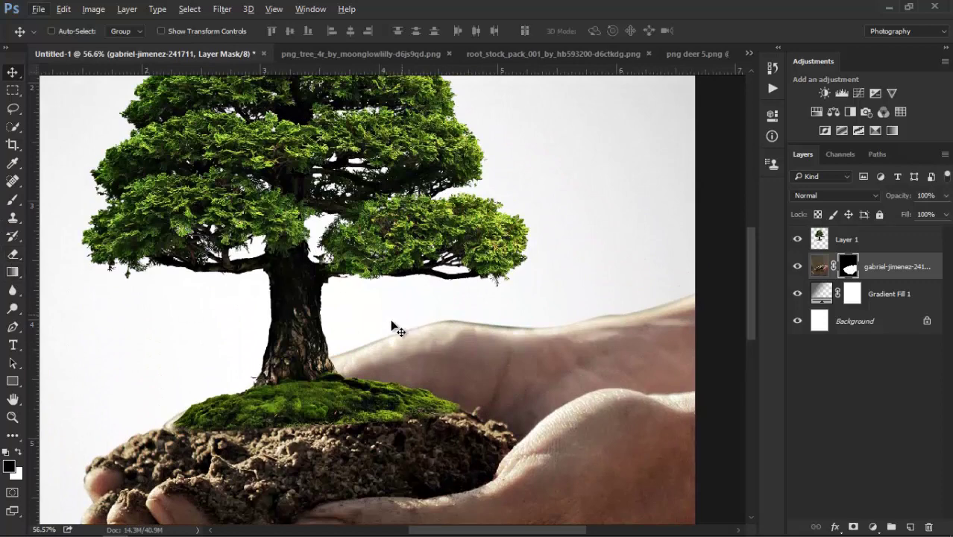
key("e")
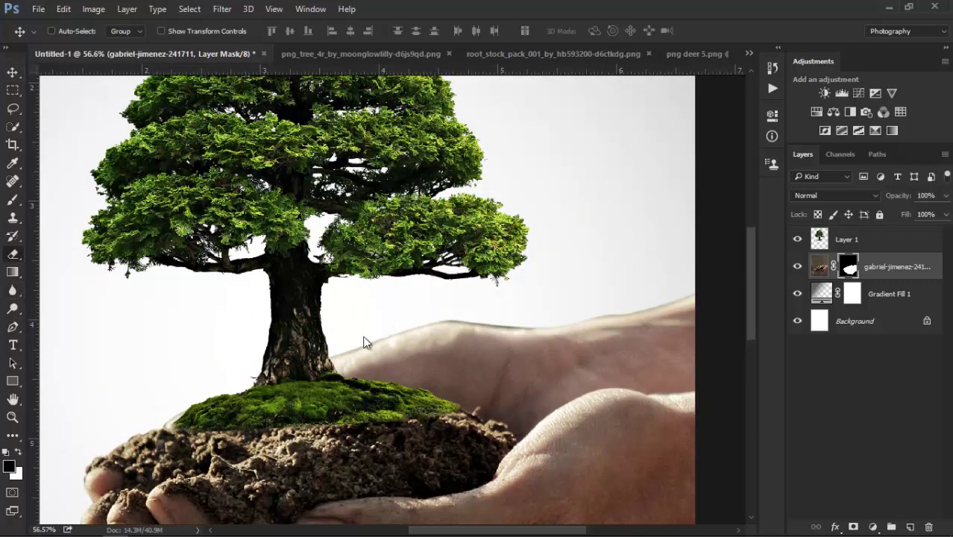
scroll(331, 353, "up", 2)
key("ctrl+z")
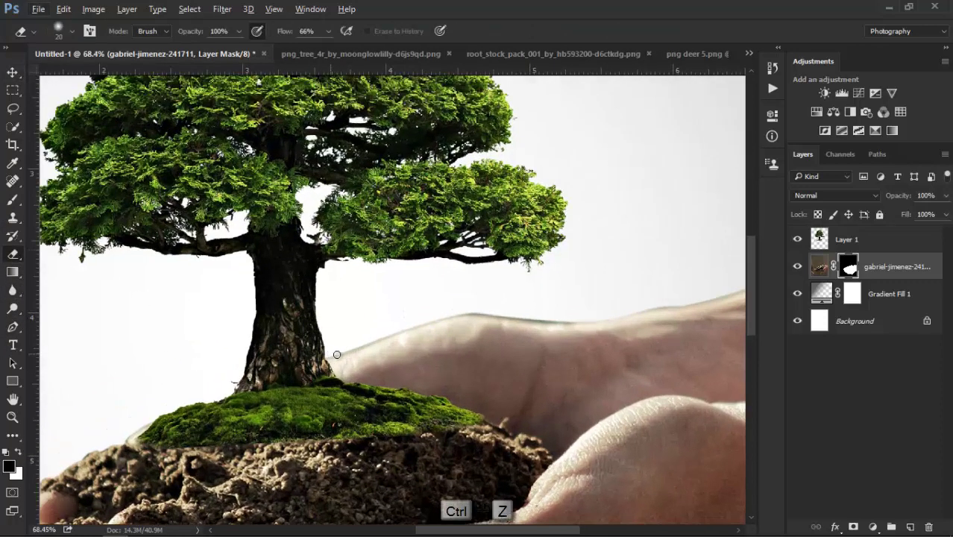
Step: Paint black on the mask with a 100%-flow brush along the back of the hand
left_click(18, 451)
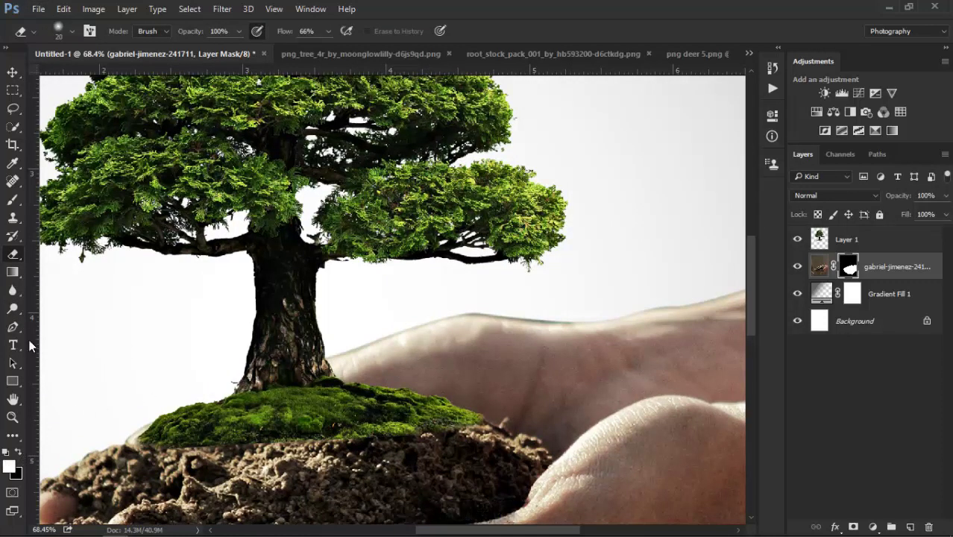
left_click(11, 209)
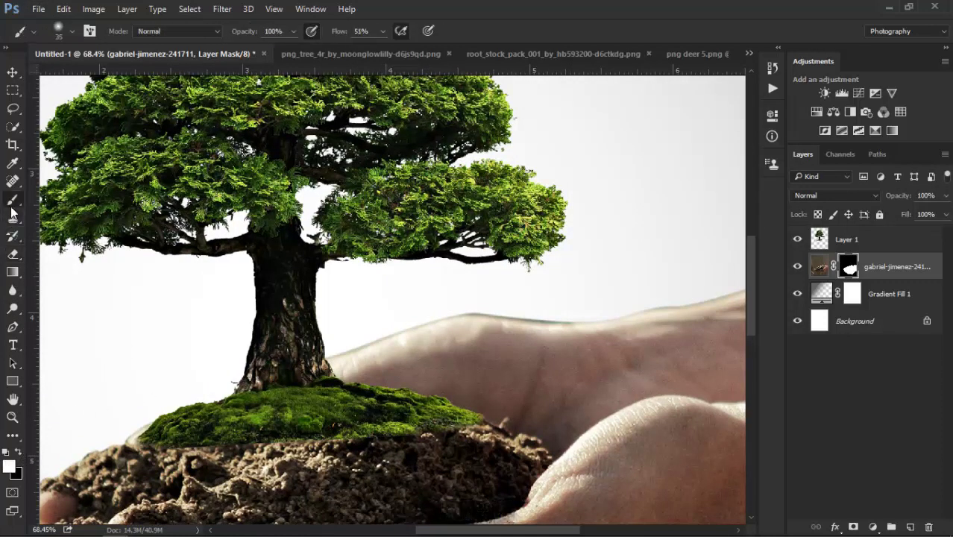
left_click(380, 30)
left_click_drag(379, 47, 474, 58)
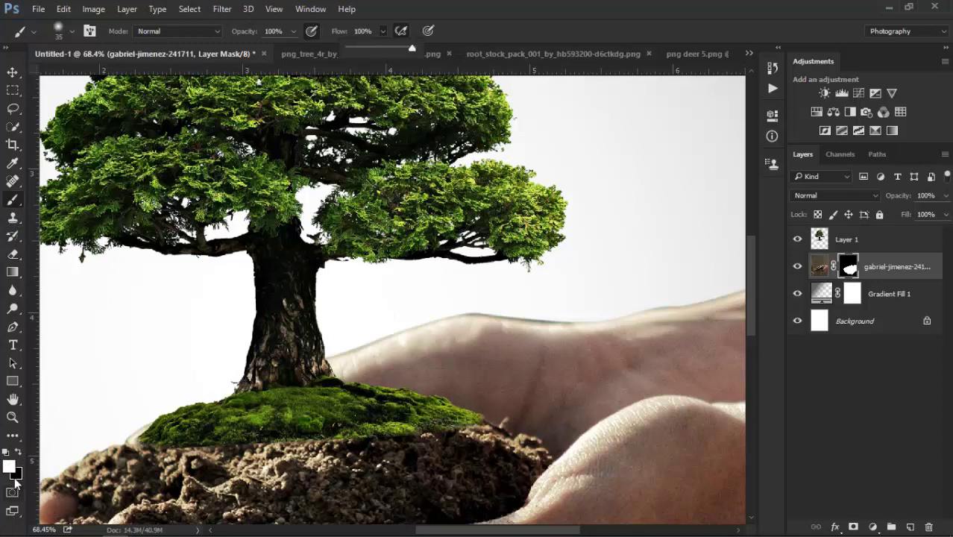
left_click(18, 452)
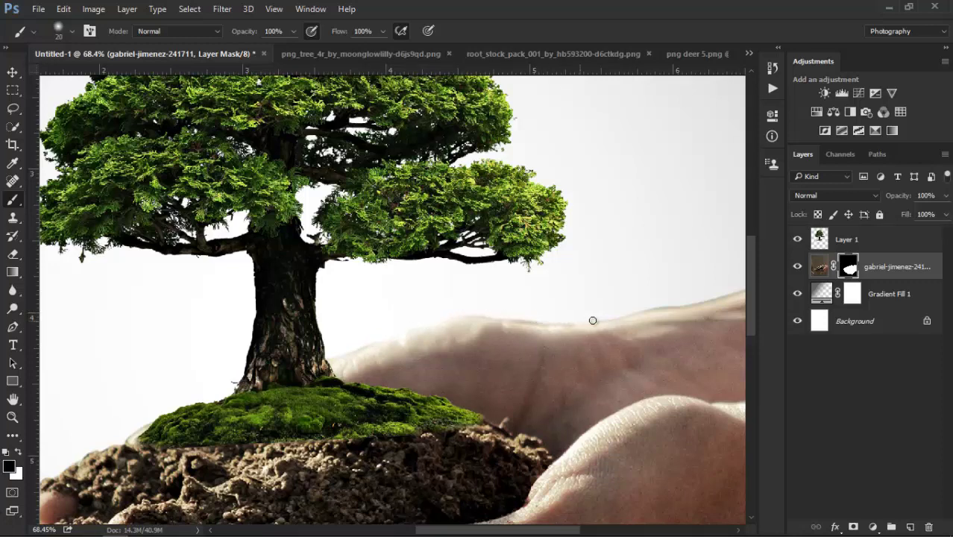
scroll(507, 296, "down", 1)
scroll(625, 299, "down", 2)
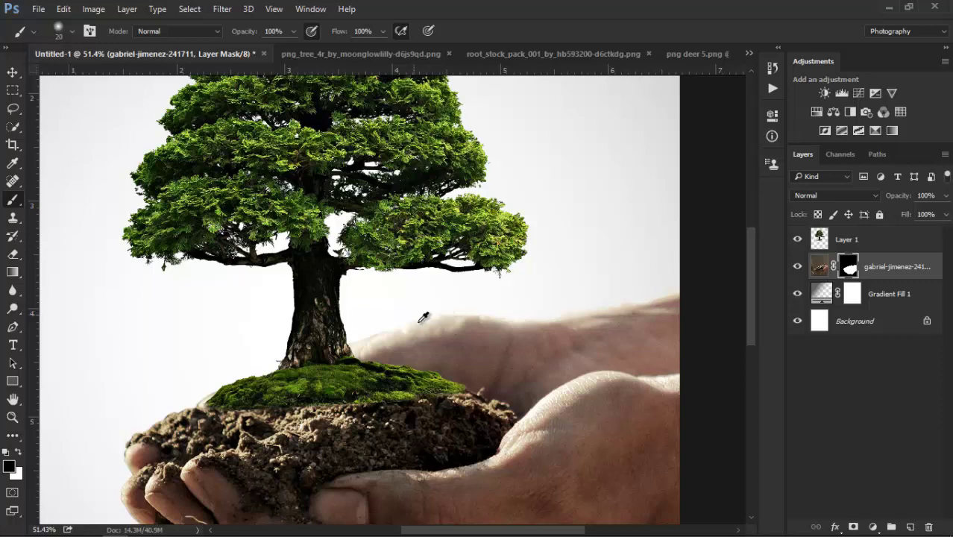
scroll(502, 322, "down", 2)
scroll(505, 323, "down", 1)
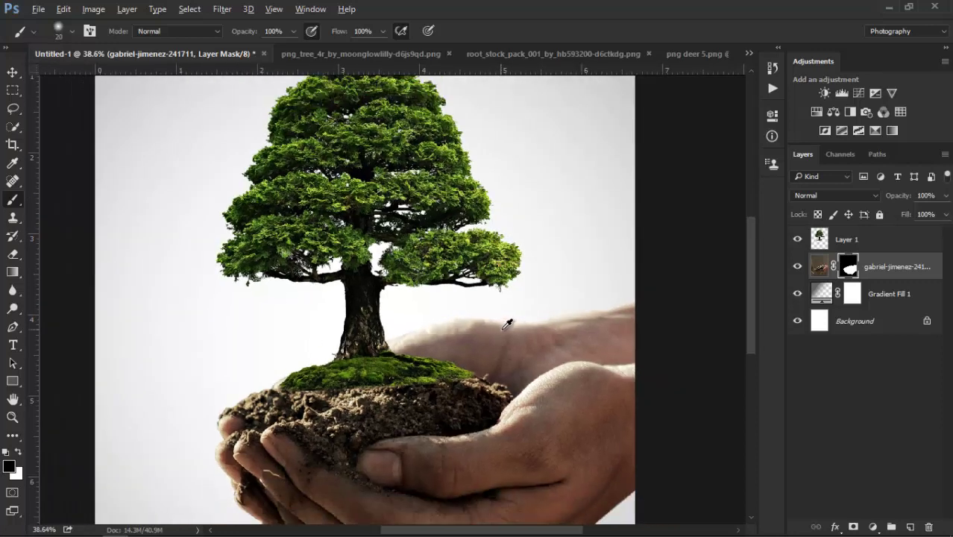
scroll(501, 320, "down", 1)
scroll(501, 320, "down", 2)
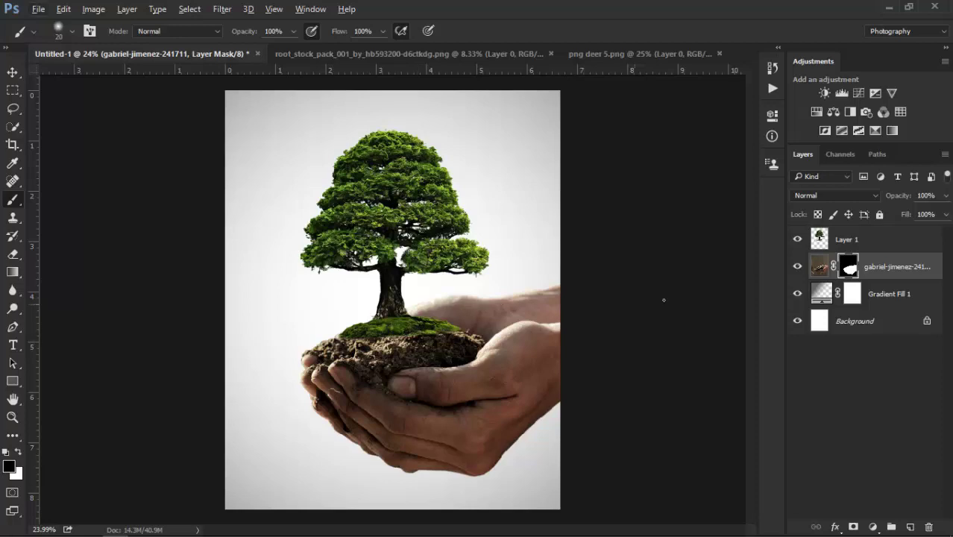
Step: Lasso a moss-and-soil patch from Layer 1, copy it to Layer 2, and drag it down-left over the fingers
left_click(829, 246)
scroll(376, 354, "up", 1)
scroll(377, 354, "up", 2)
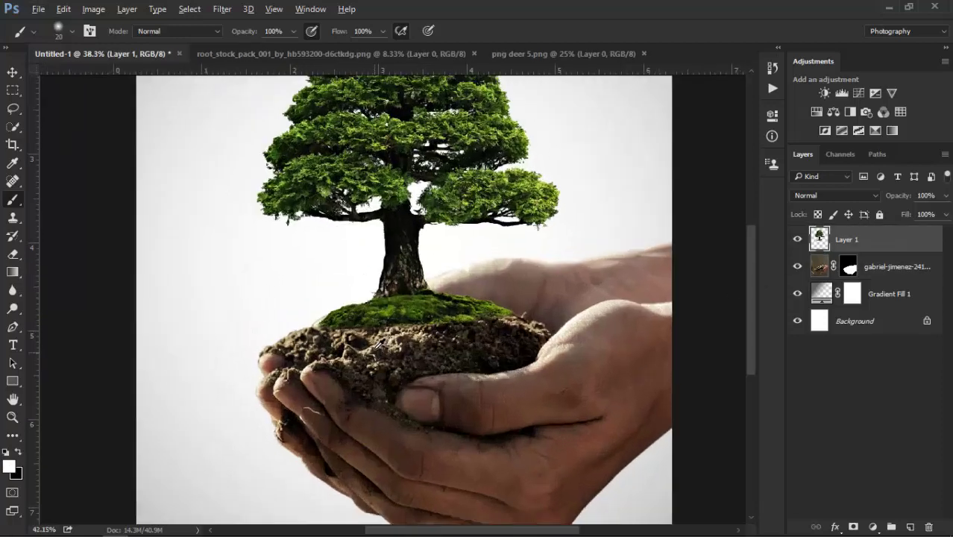
scroll(377, 336, "up", 1)
scroll(377, 312, "up", 2)
scroll(377, 311, "up", 2)
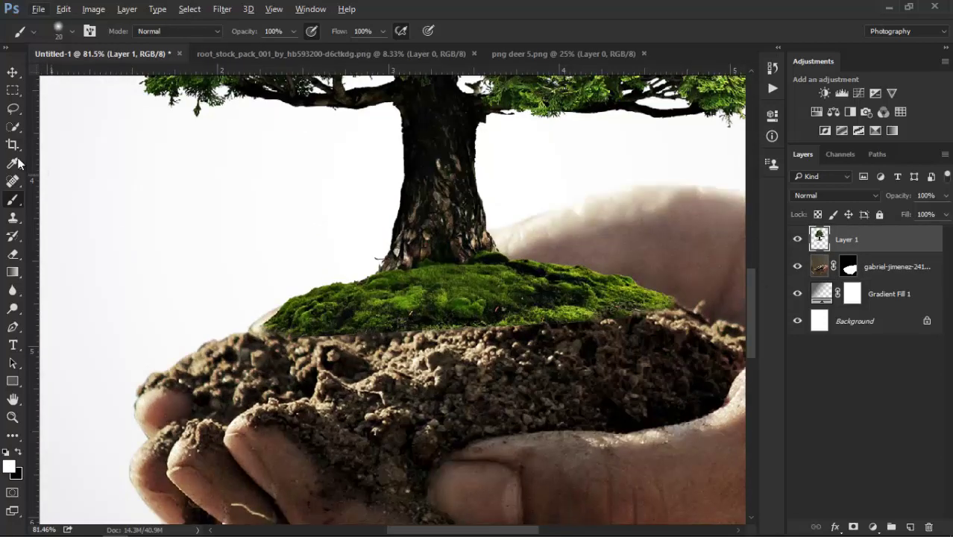
left_click(12, 110)
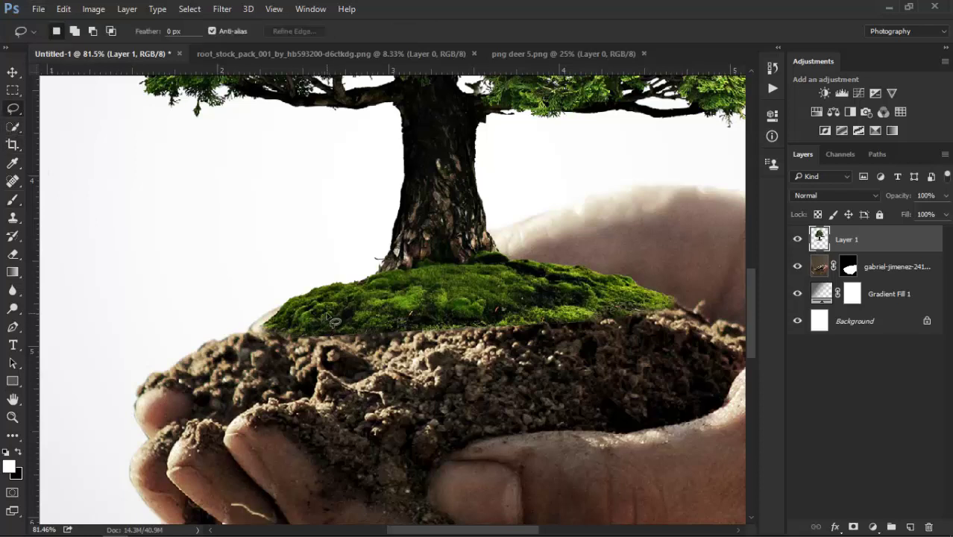
left_click_drag(360, 279, 525, 336)
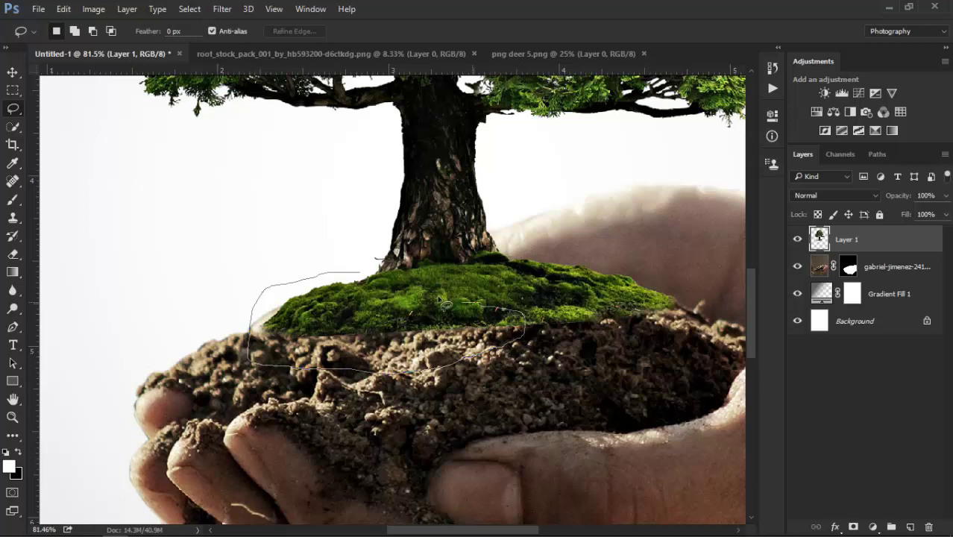
left_click_drag(446, 304, 361, 272)
key("ctrl+j")
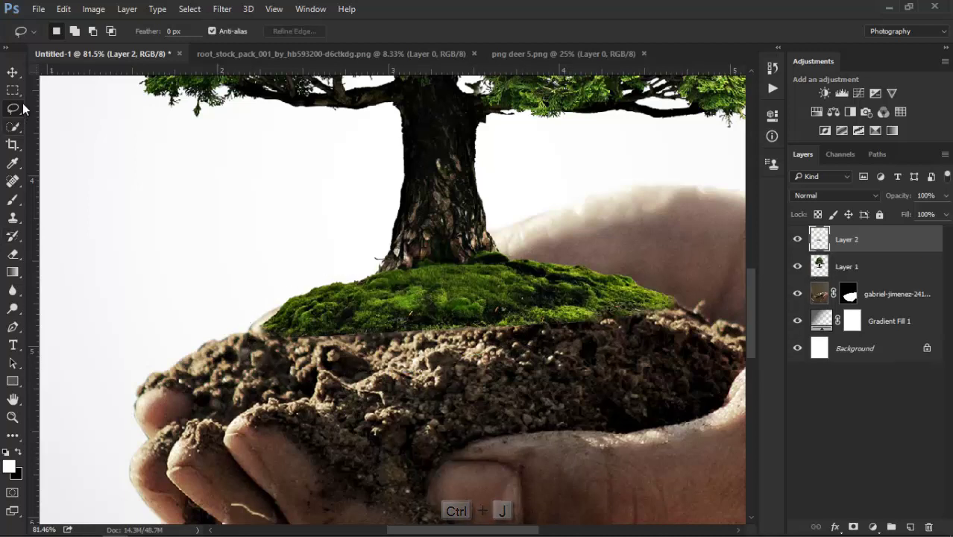
key("v")
left_click_drag(381, 303, 293, 350)
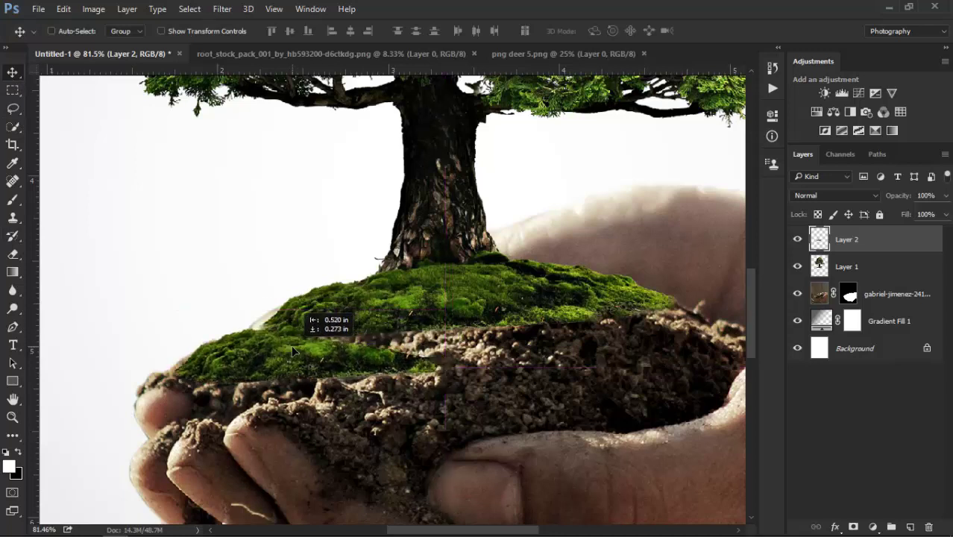
Step: Scale the moss copy to about 142% and reposition it over the soil's left front
key("ctrl+t")
mouse_move(440, 319)
left_mouse_down()
mouse_move(516, 317)
mouse_move(531, 298)
left_mouse_up()
left_click_drag(436, 338, 416, 347)
left_click_drag(515, 310, 536, 306)
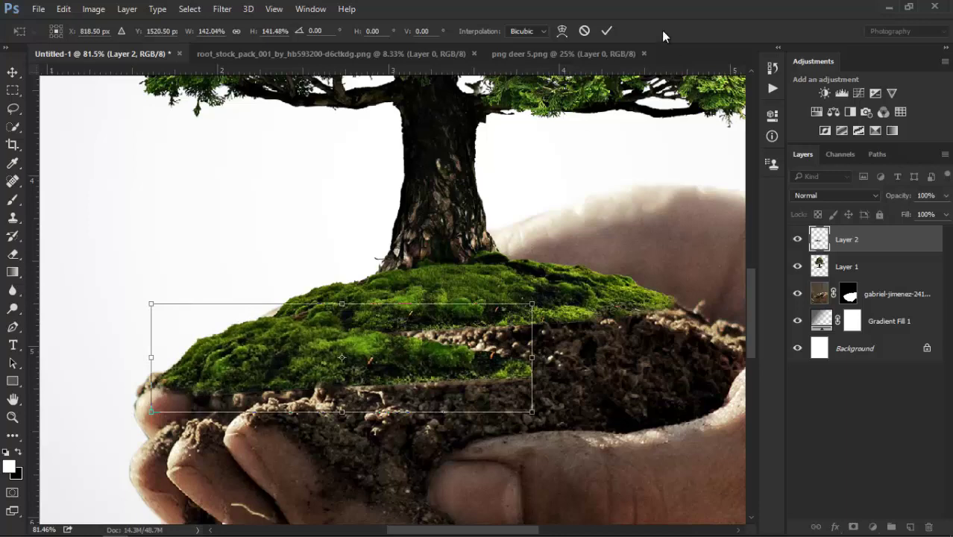
left_click(608, 28)
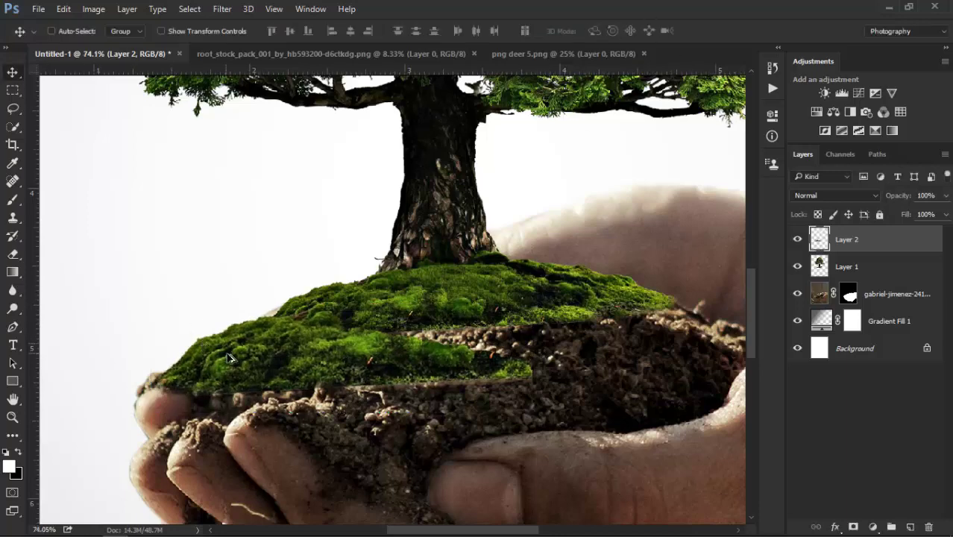
Step: Erase the moss copy's hard seam with a size-50 eraser, then select Layer 1
scroll(388, 291, "down", 1)
left_click(13, 255)
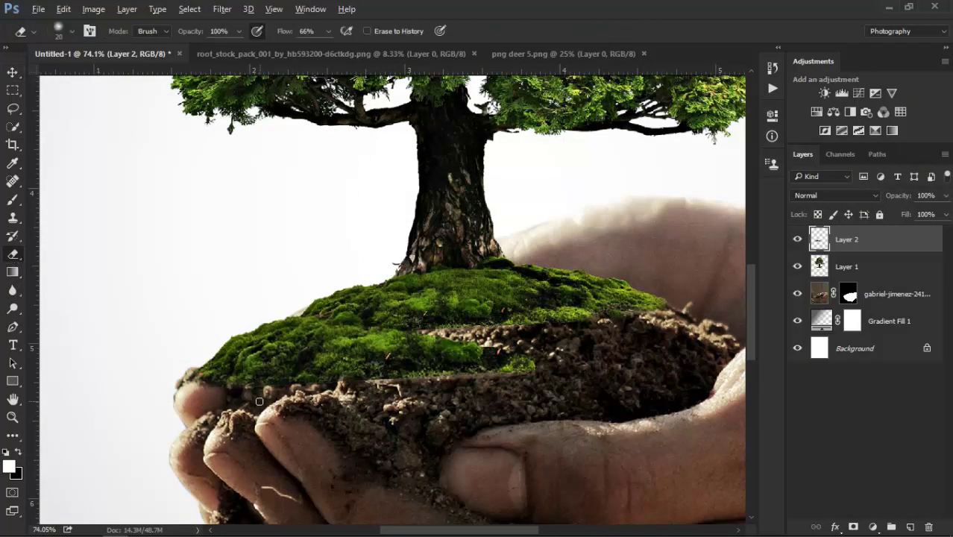
scroll(259, 401, "up", 1)
scroll(252, 392, "up", 1)
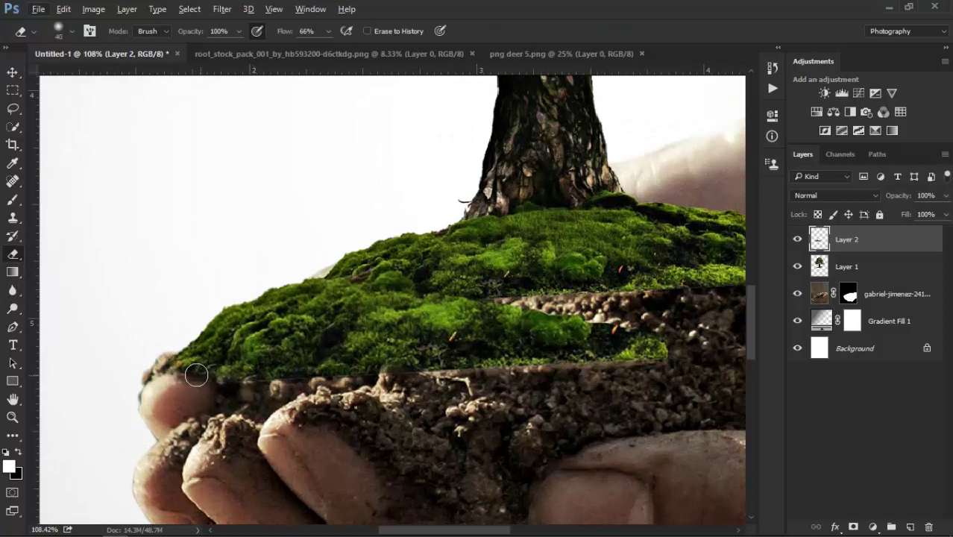
key("bracketright")
mouse_move(196, 375)
left_mouse_down()
mouse_move(244, 387)
mouse_move(441, 377)
mouse_move(649, 336)
left_mouse_up()
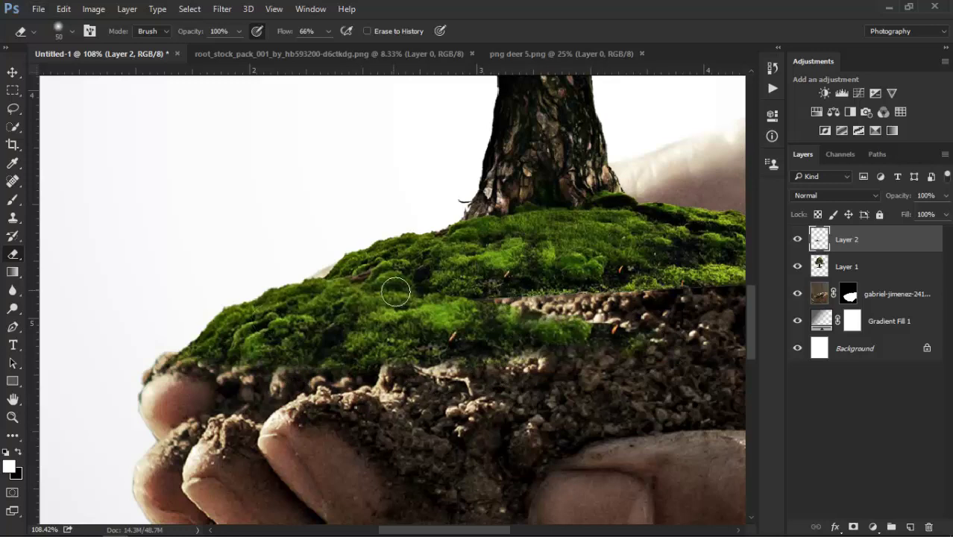
scroll(395, 291, "down", 1)
scroll(437, 306, "down", 3)
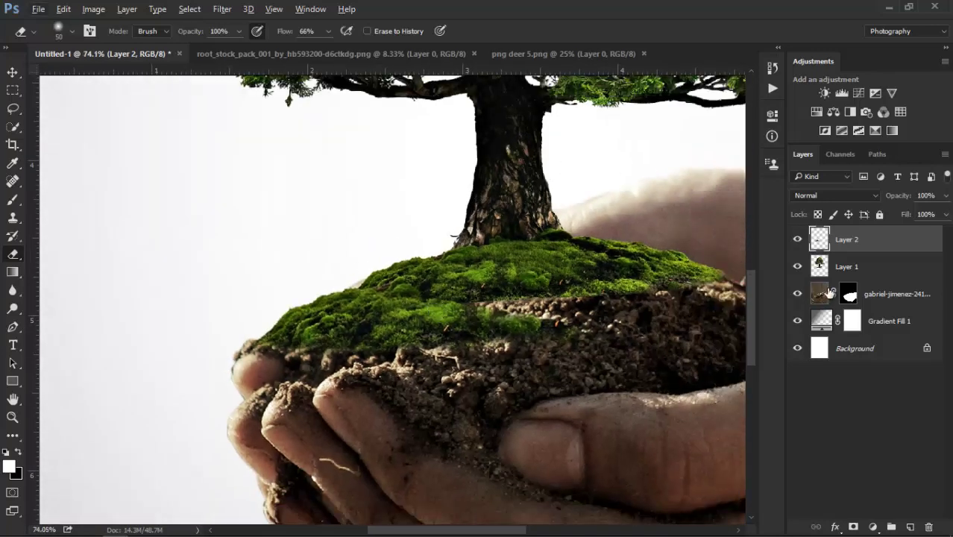
left_click(857, 271)
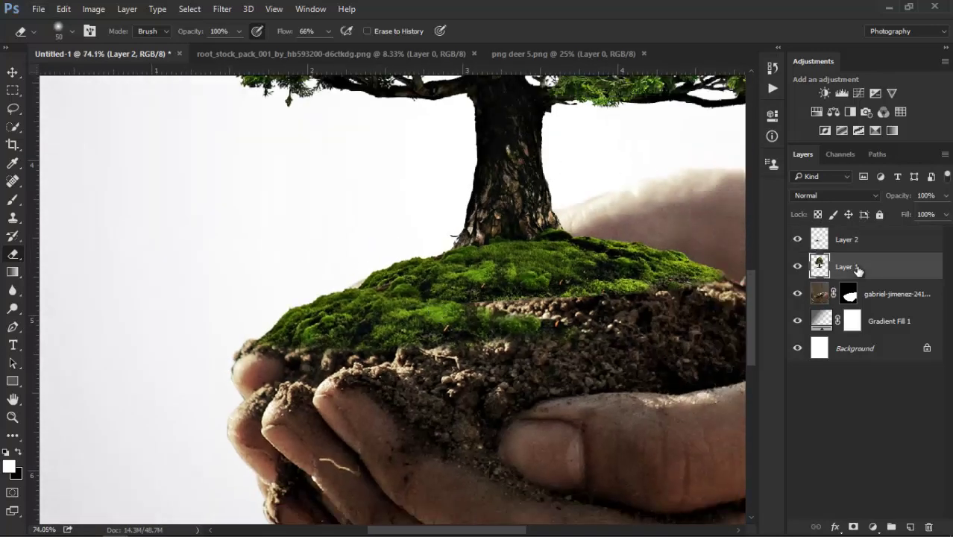
Step: Lasso the moss top on Layer 1, copy it to a new layer and move it right and down
left_click(13, 110)
left_click_drag(536, 246, 440, 281)
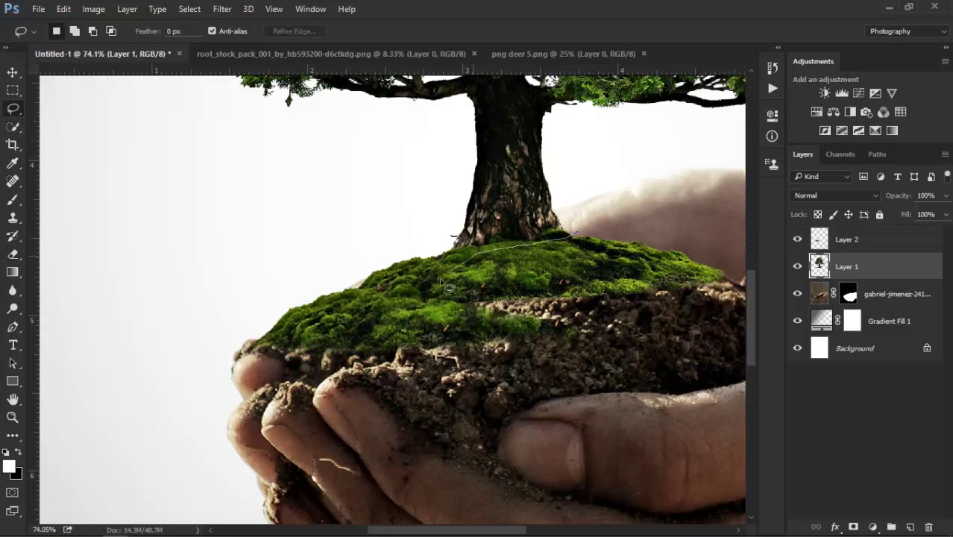
mouse_move(532, 328)
left_mouse_down()
mouse_move(671, 320)
mouse_move(740, 299)
left_mouse_up()
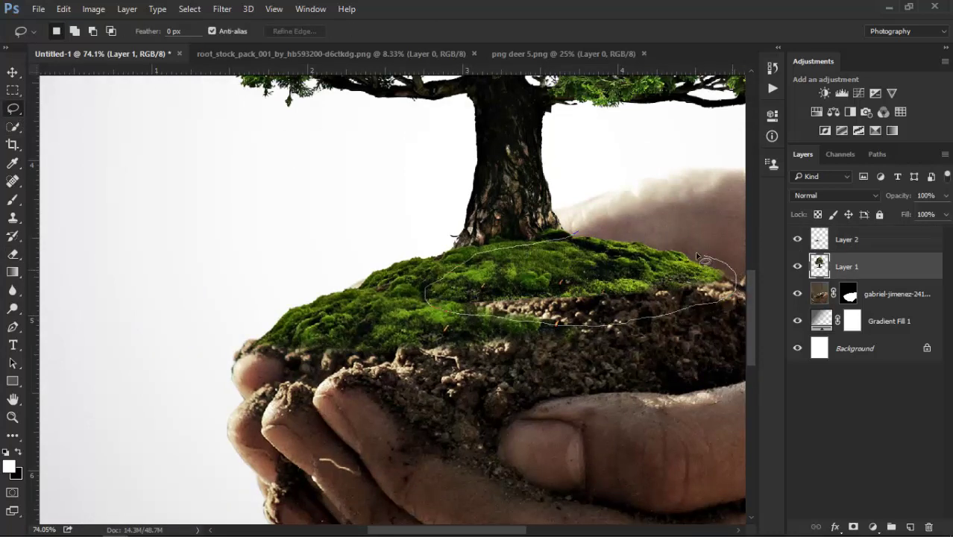
left_click_drag(700, 258, 642, 302)
scroll(643, 302, "down", 3)
key("ctrl+j")
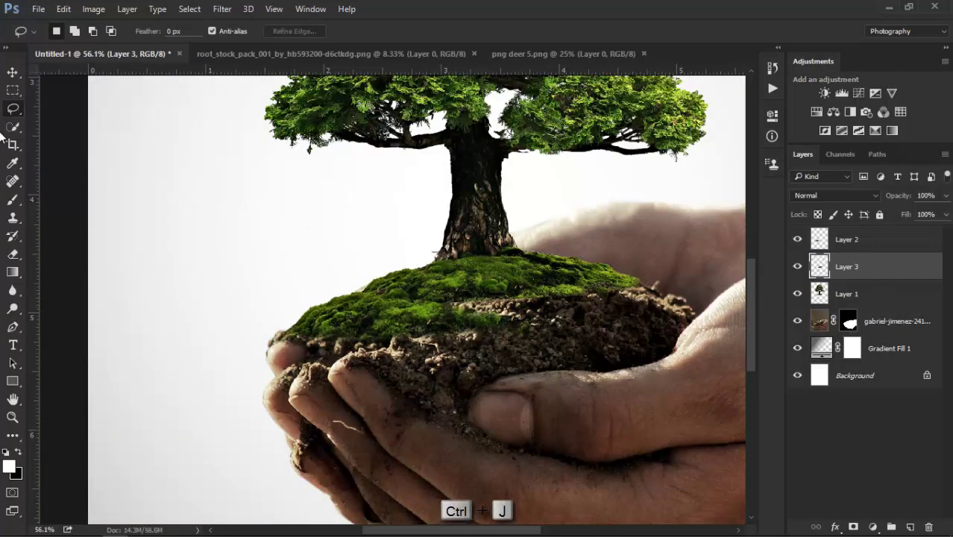
key("v")
mouse_move(592, 252)
left_mouse_down()
mouse_move(681, 340)
mouse_move(714, 355)
mouse_move(754, 334)
left_mouse_up()
Step: Scale the new moss copy to about 132% and rotate it about 3° toward the right hand
key("ctrl+t")
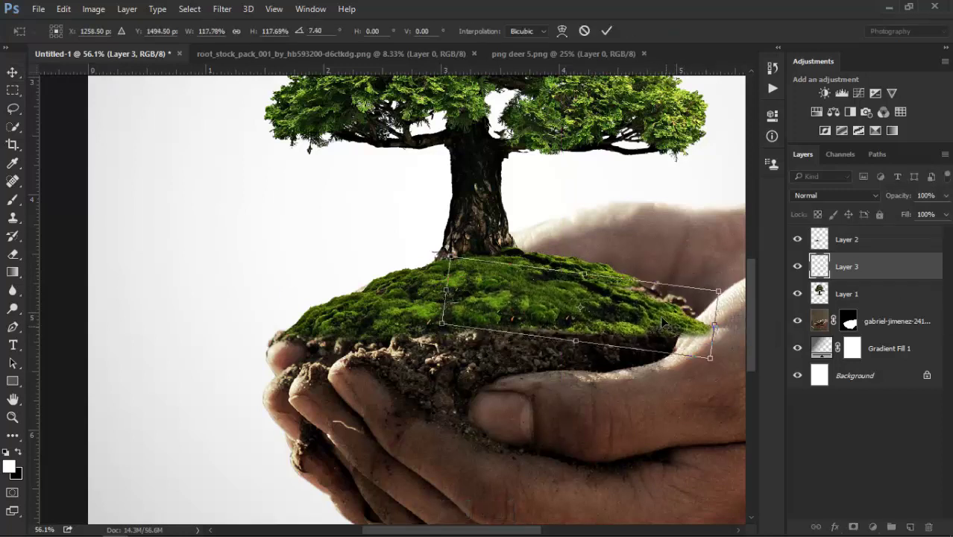
left_click_drag(663, 322, 659, 315)
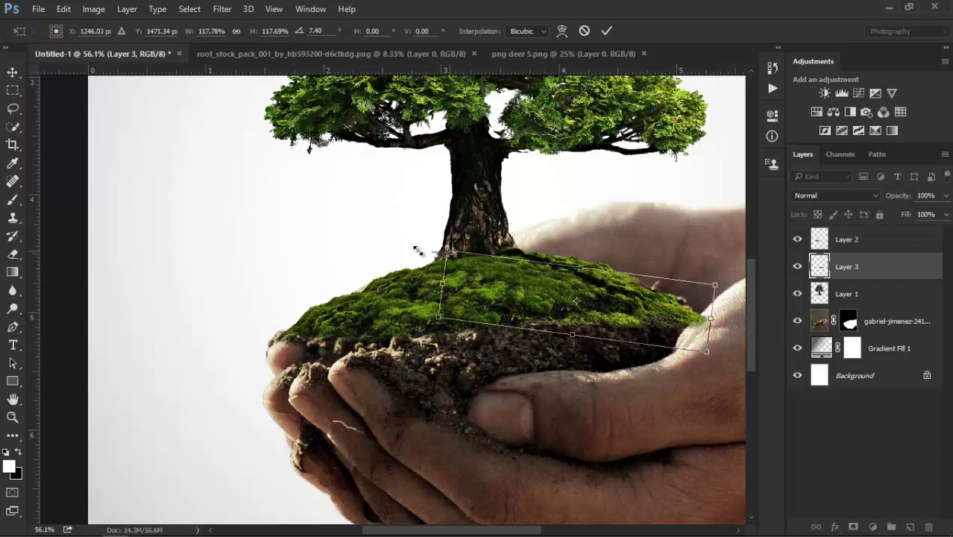
left_click_drag(419, 251, 410, 241)
left_click_drag(509, 275, 514, 284)
left_click_drag(735, 351, 749, 321)
left_click_drag(567, 313, 591, 319)
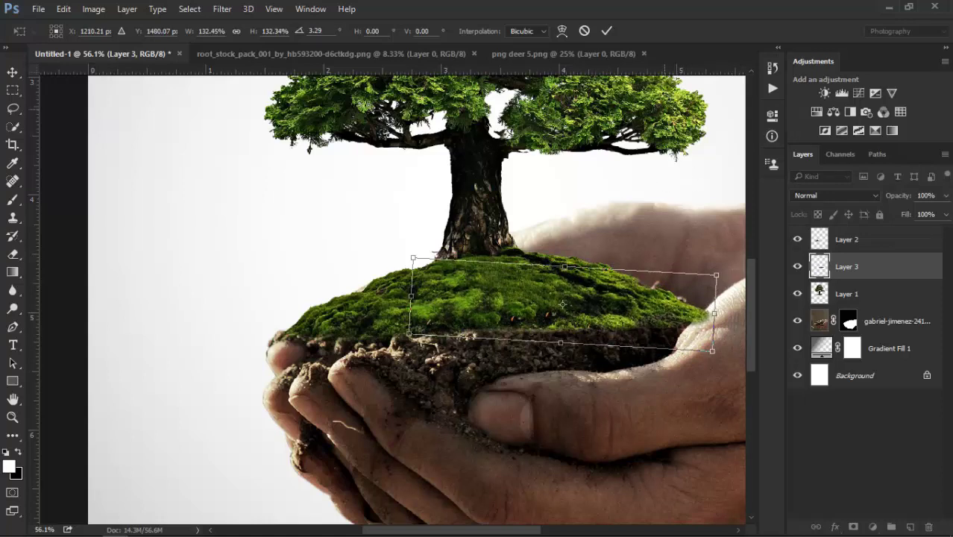
left_click(604, 32)
Step: Erase Layer 3's moss edge over the hand and break up its straight lower edge
scroll(680, 328, "up", 1)
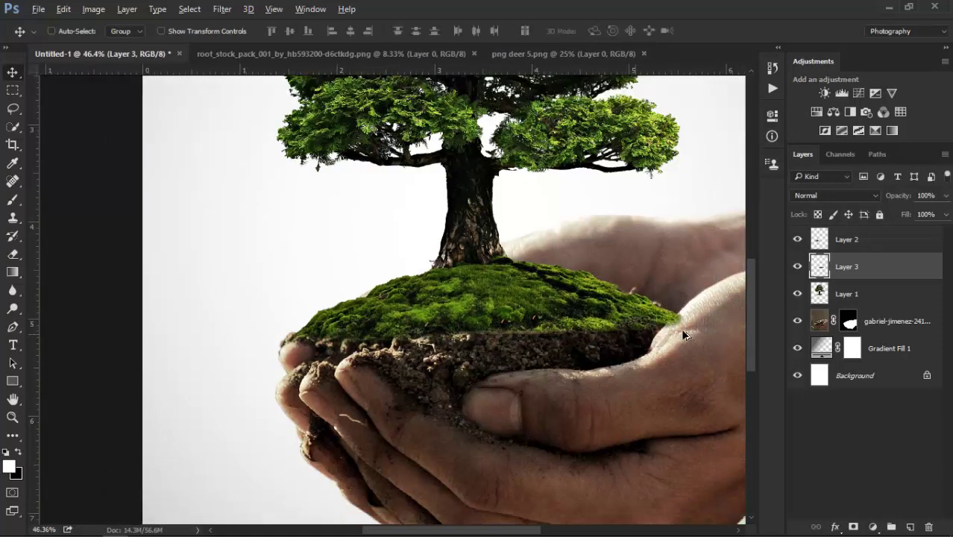
scroll(686, 325, "up", 1)
scroll(686, 324, "up", 1)
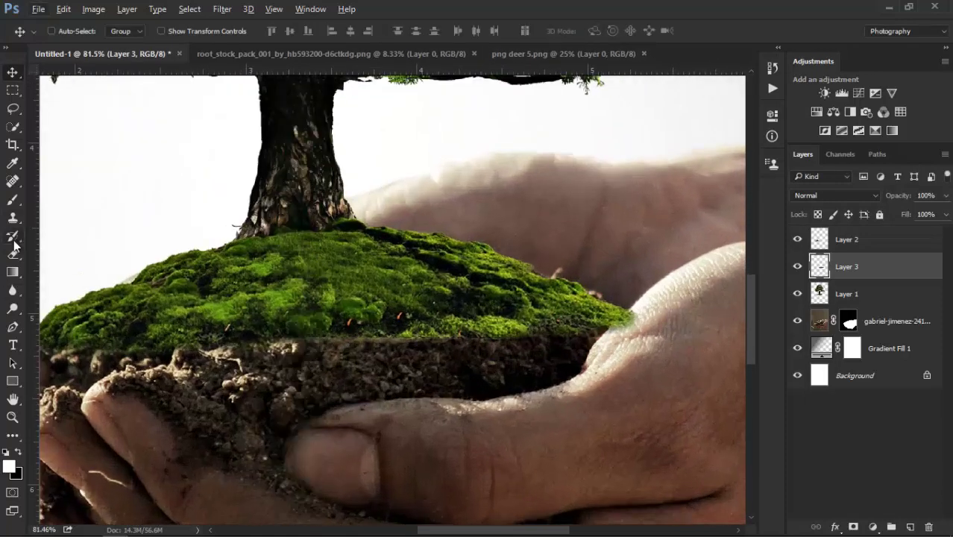
left_click_drag(630, 315, 563, 345)
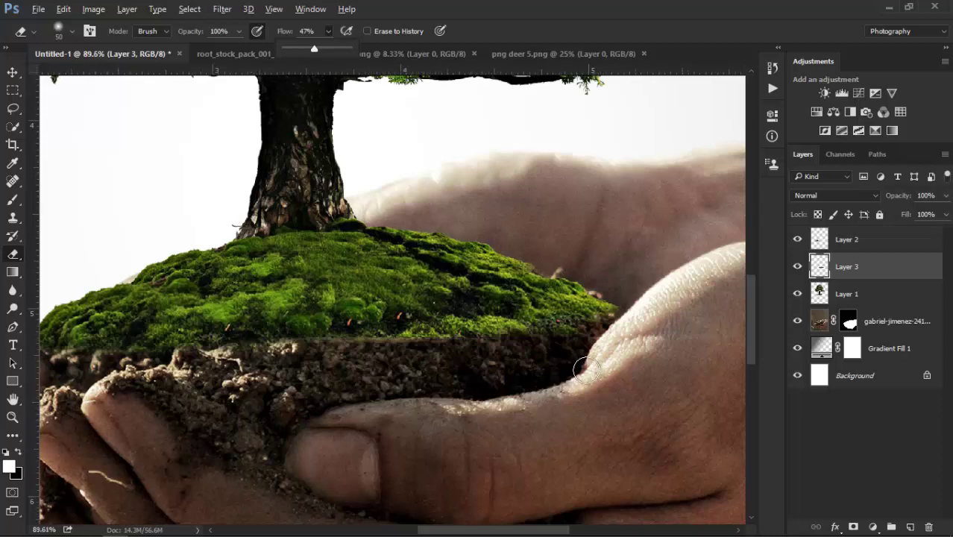
scroll(589, 376, "up", 3)
left_click_drag(623, 309, 217, 319)
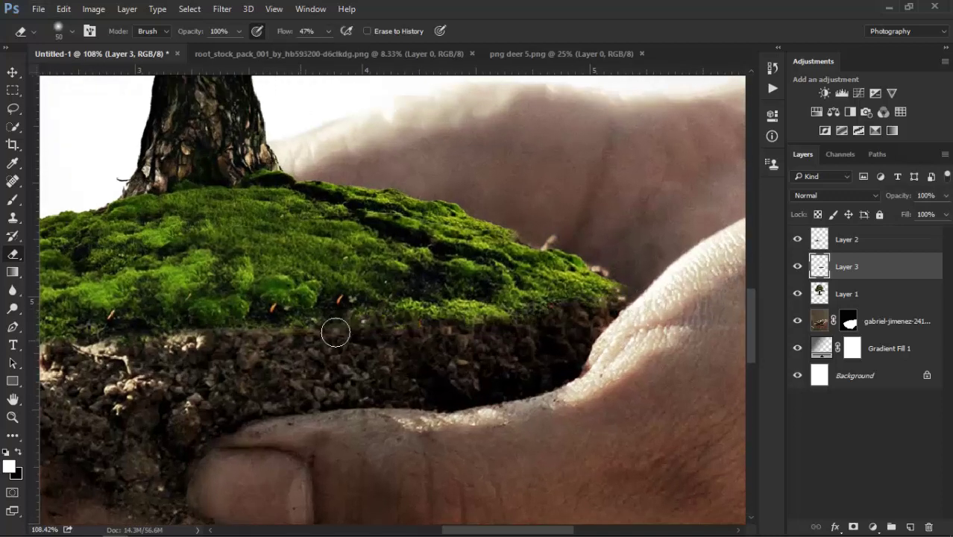
scroll(250, 345, "down", 3)
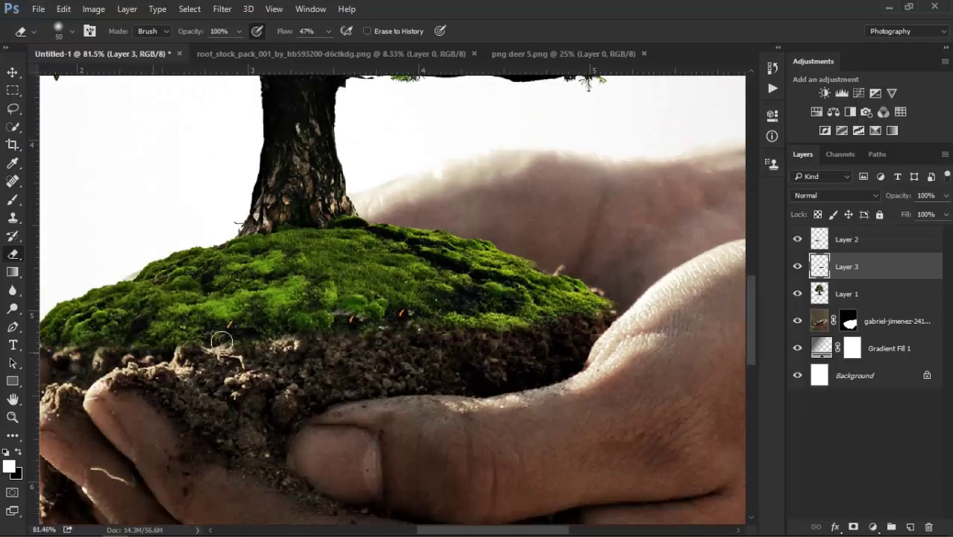
scroll(448, 372, "down", 3)
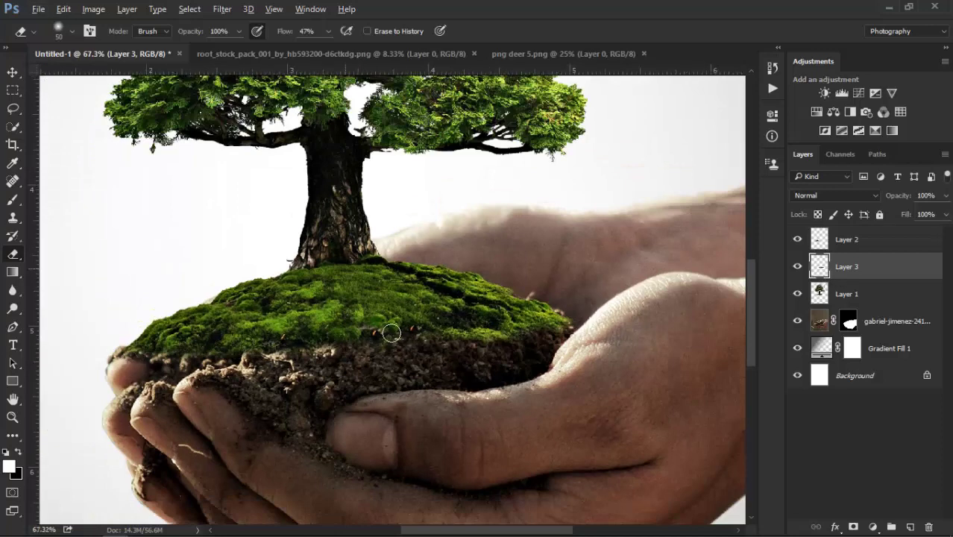
scroll(392, 333, "up", 4)
Step: Erase the orange flecks on Layer 2's moss, then select the hands layer
left_click(846, 239)
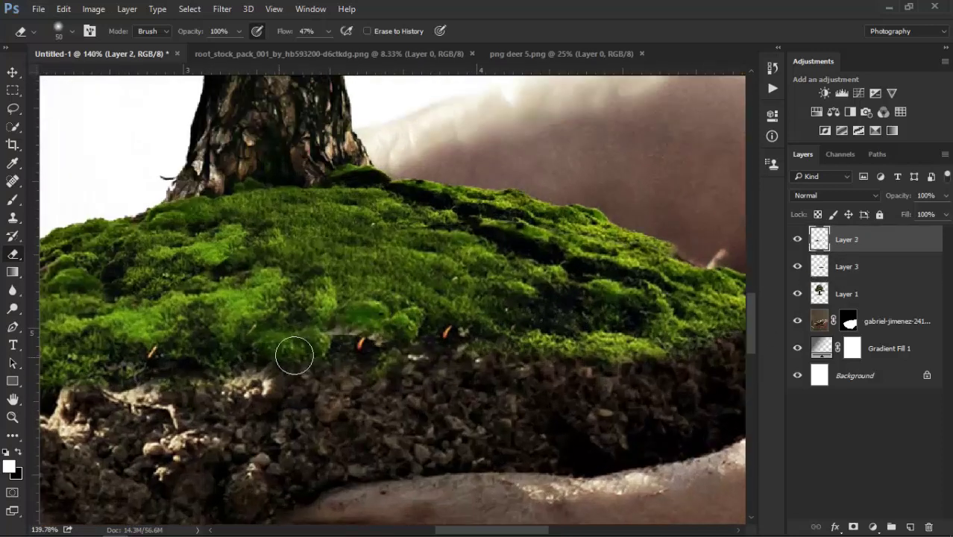
left_click_drag(294, 351, 379, 366)
left_click(328, 31)
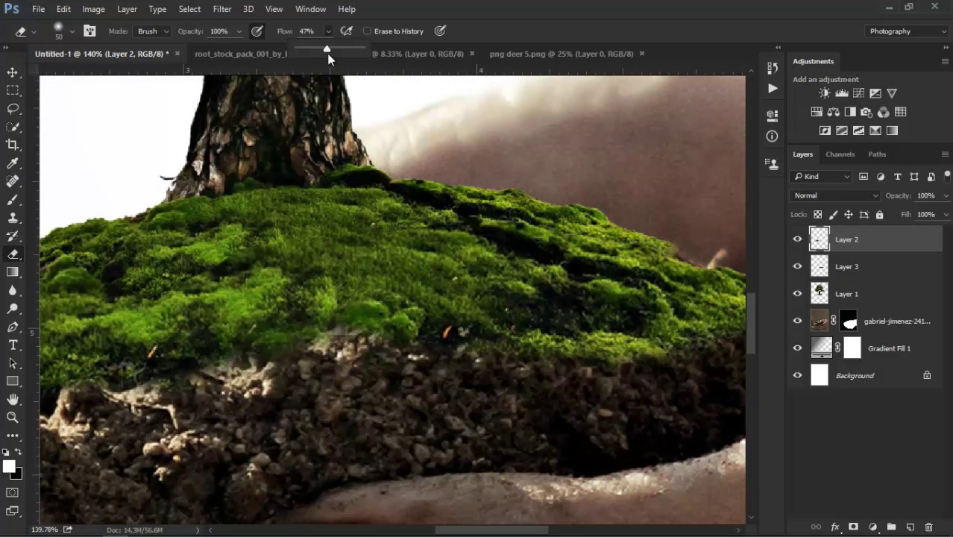
scroll(467, 316, "down", 2)
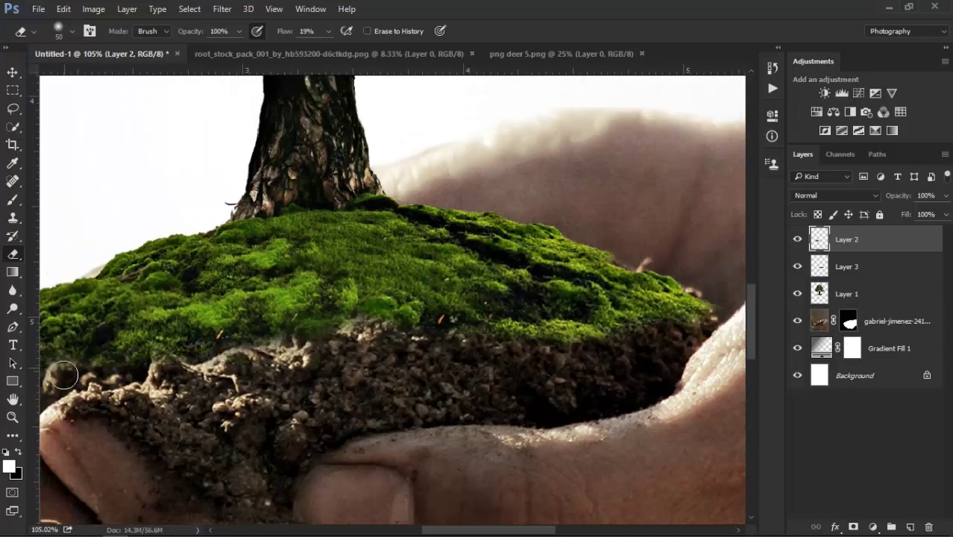
scroll(284, 340, "down", 1)
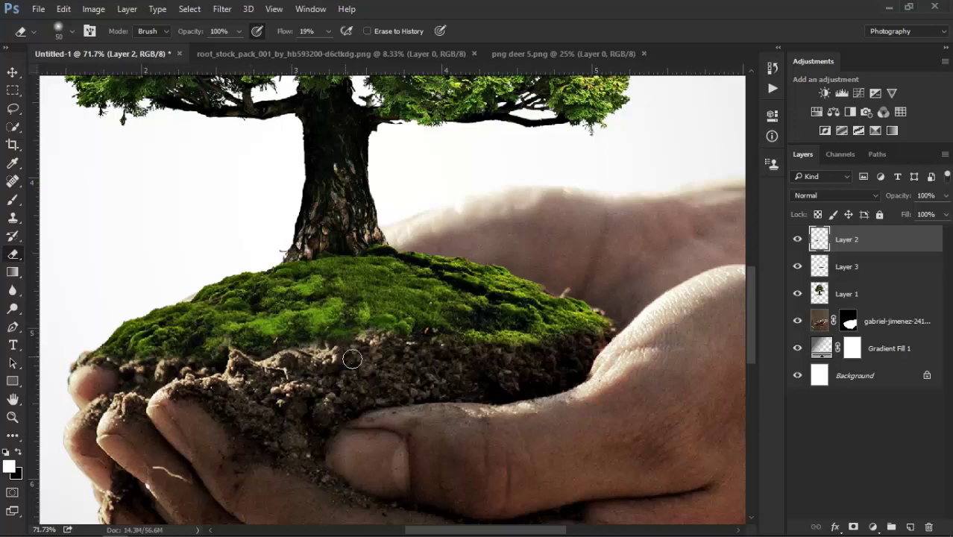
scroll(478, 366, "down", 1)
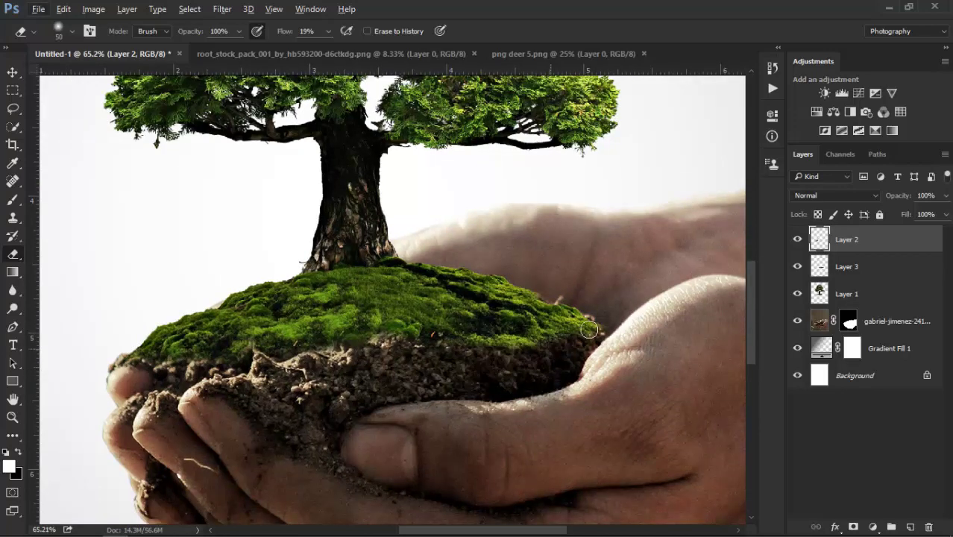
left_click(881, 322)
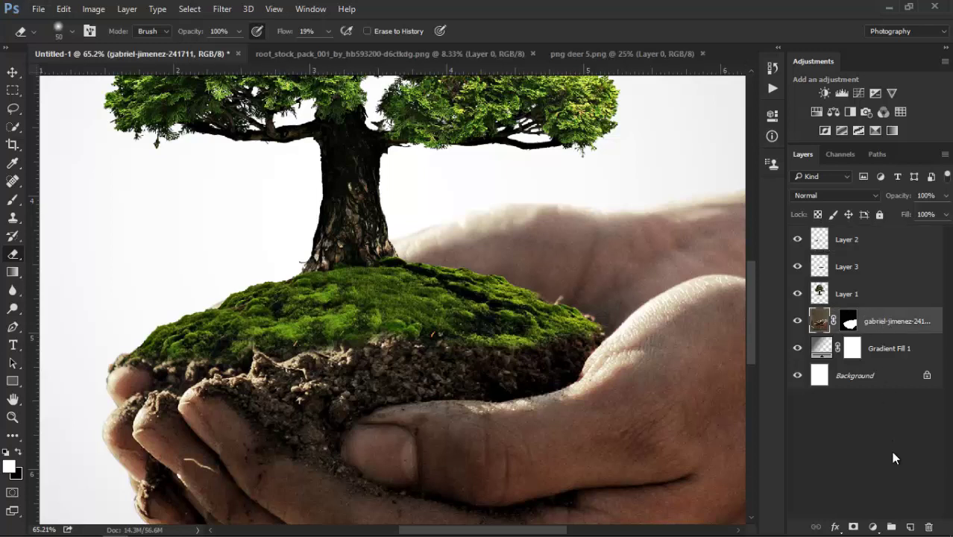
Step: Add a new layer above Layer 2 and name it 'shadow'
left_click(879, 246)
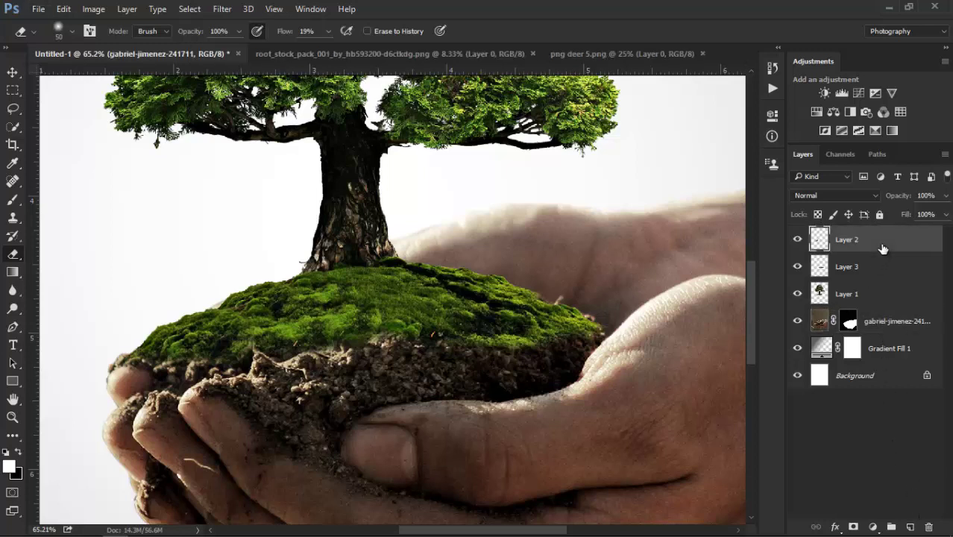
left_click(910, 527)
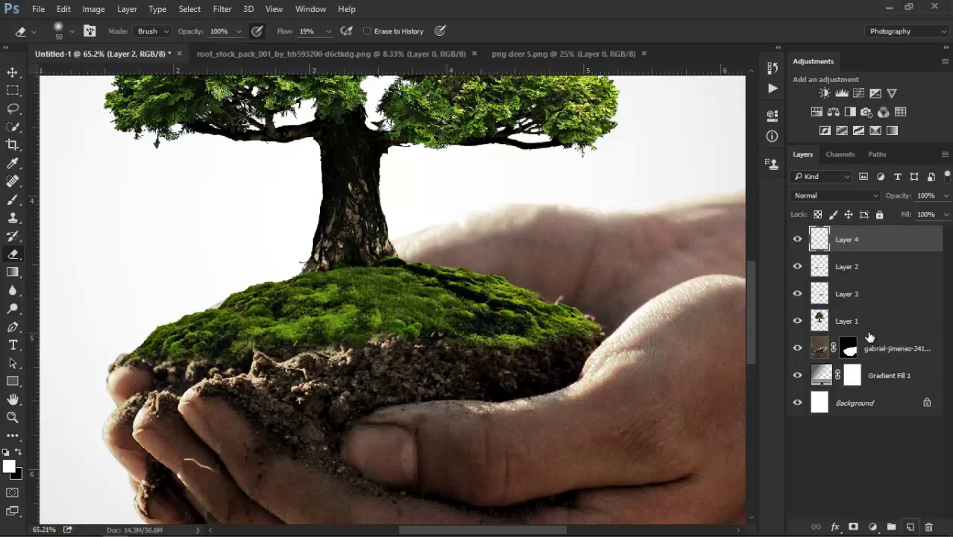
double_click(846, 240)
type("shadow")
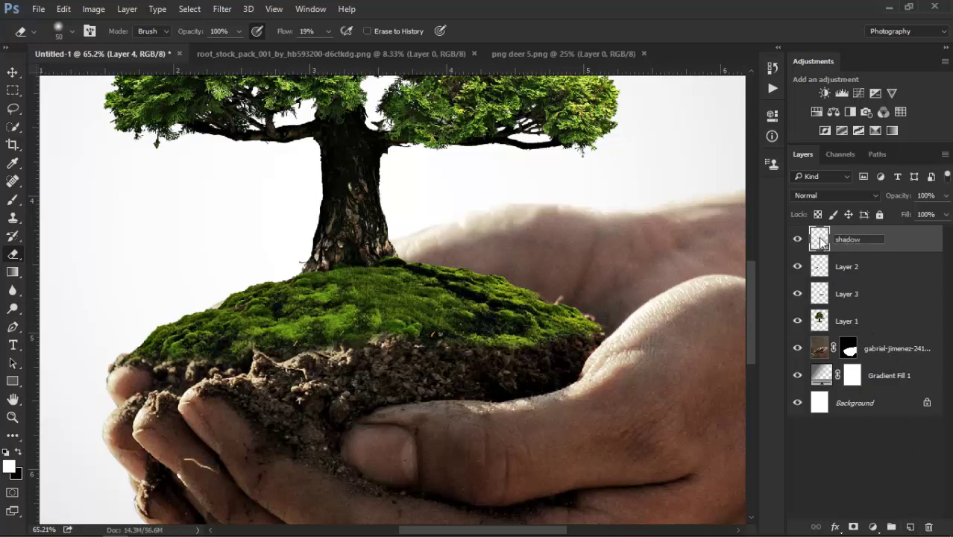
left_click(13, 73)
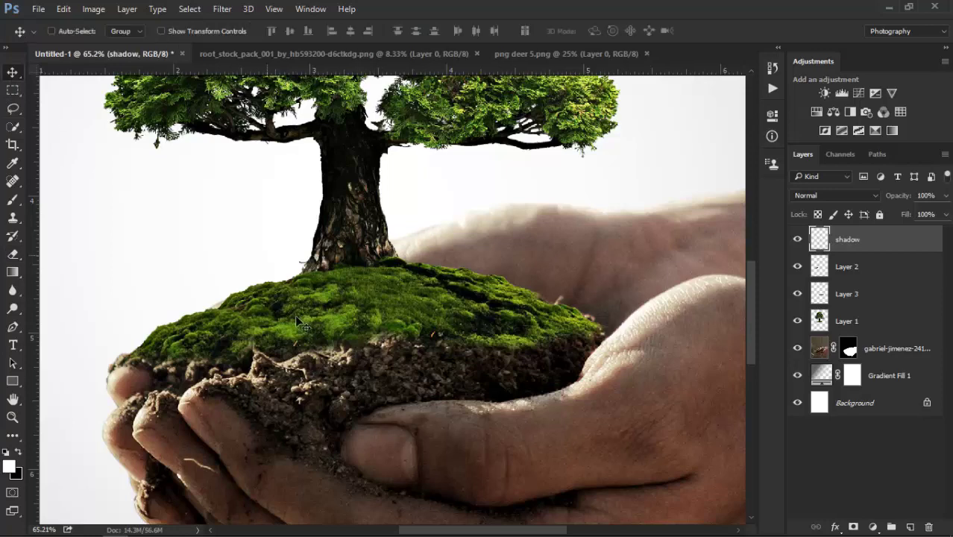
scroll(205, 395, "up", 2)
scroll(164, 343, "up", 2)
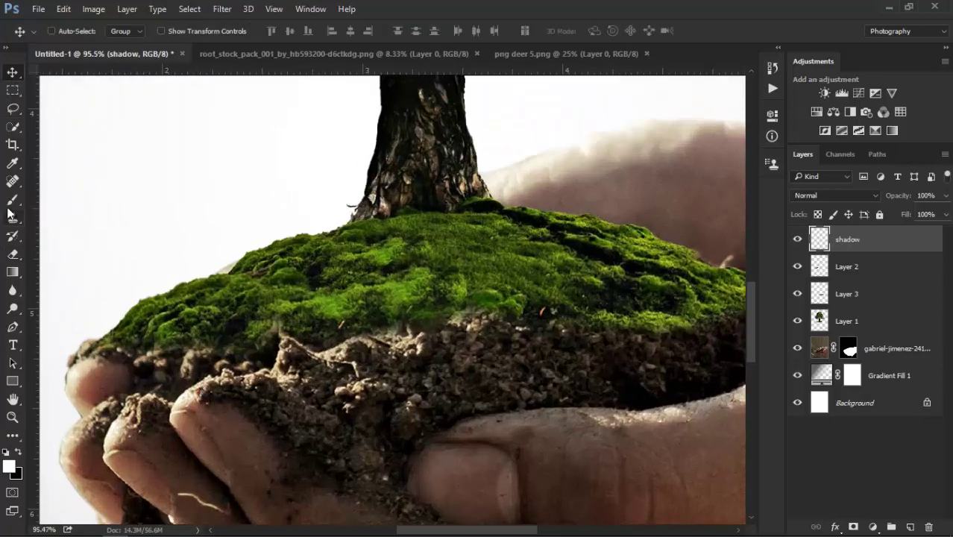
Step: Paint faint black shadow along the moss/soil edge with a low-flow brush
key("b")
scroll(125, 333, "up", 2)
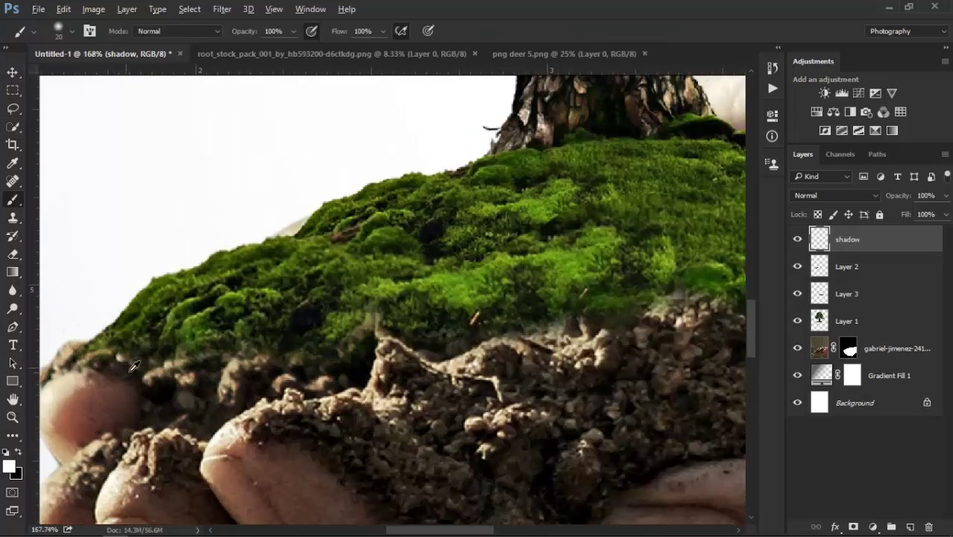
scroll(134, 365, "up", 2)
left_click(20, 453)
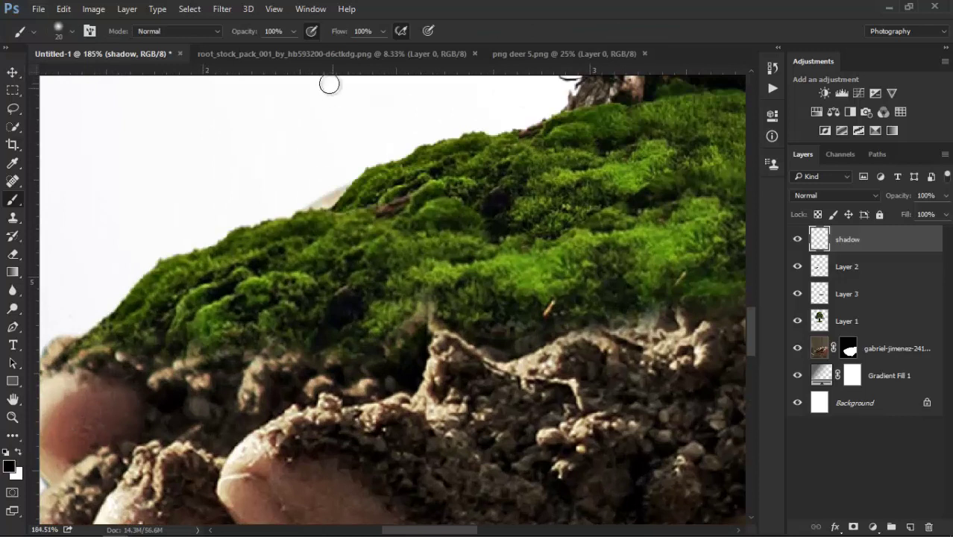
left_click(383, 31)
left_click_drag(383, 50, 319, 50)
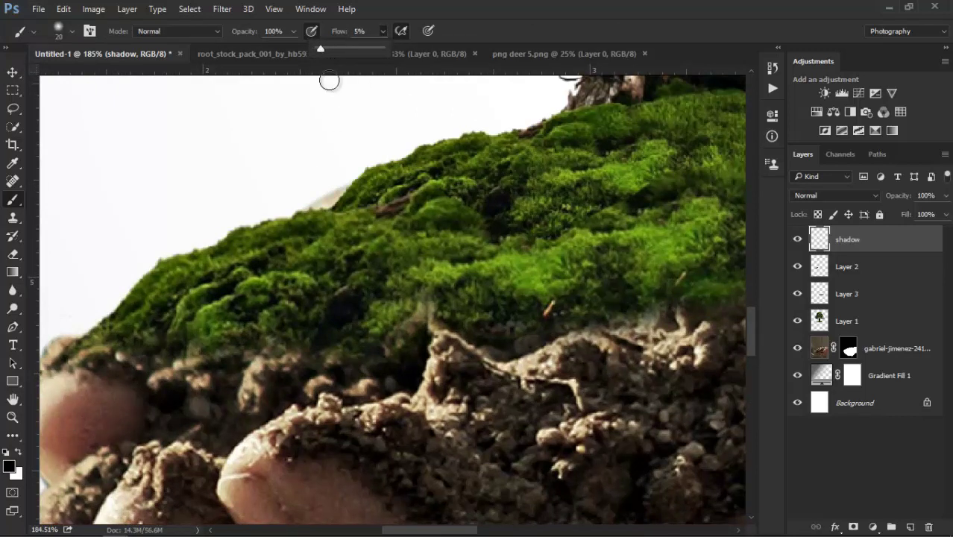
left_click(90, 354)
mouse_move(85, 356)
left_mouse_down()
mouse_move(202, 371)
mouse_move(281, 347)
mouse_move(240, 366)
mouse_move(352, 372)
mouse_move(425, 313)
mouse_move(447, 350)
mouse_move(531, 329)
mouse_move(526, 340)
mouse_move(600, 328)
mouse_move(653, 279)
mouse_move(708, 279)
left_mouse_up()
scroll(531, 329, "down", 2)
scroll(299, 342, "down", 2)
scroll(299, 342, "down", 1)
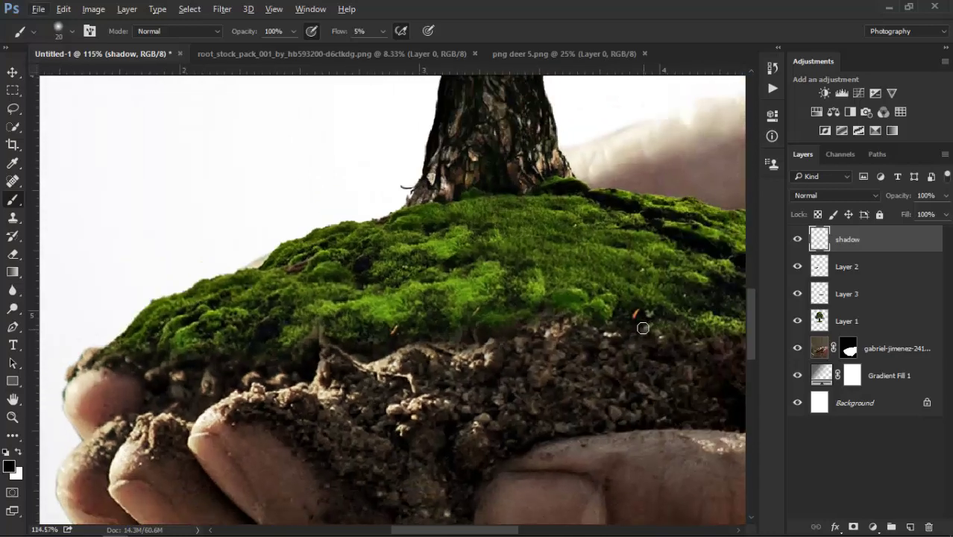
mouse_move(540, 325)
left_mouse_down()
mouse_move(516, 322)
mouse_move(598, 334)
mouse_move(458, 339)
left_mouse_up()
scroll(665, 341, "down", 2)
scroll(659, 335, "down", 1)
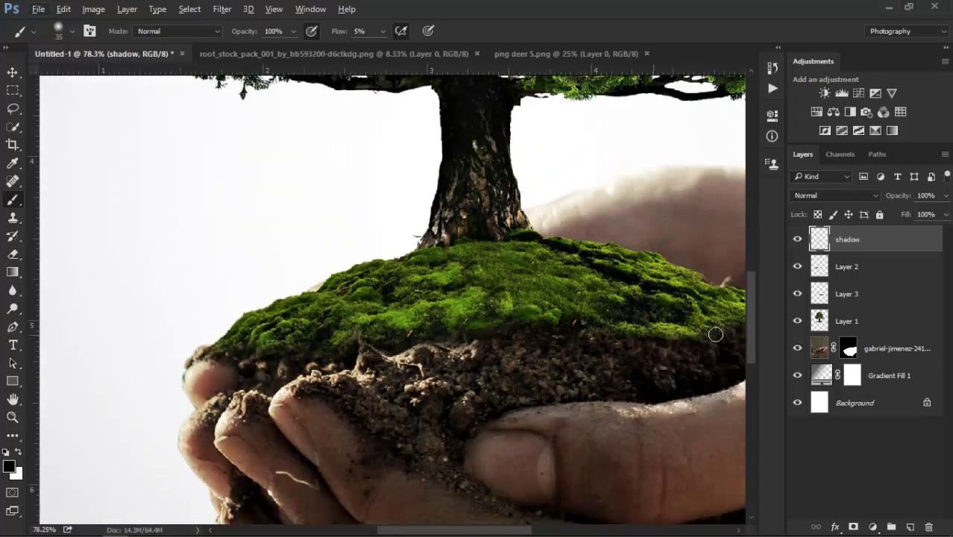
scroll(713, 334, "down", 1)
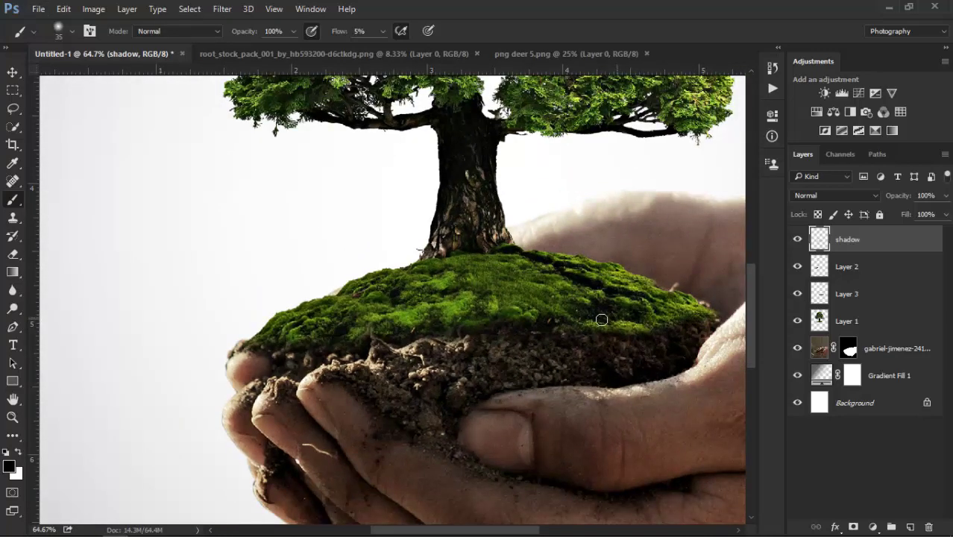
scroll(443, 349, "up", 1)
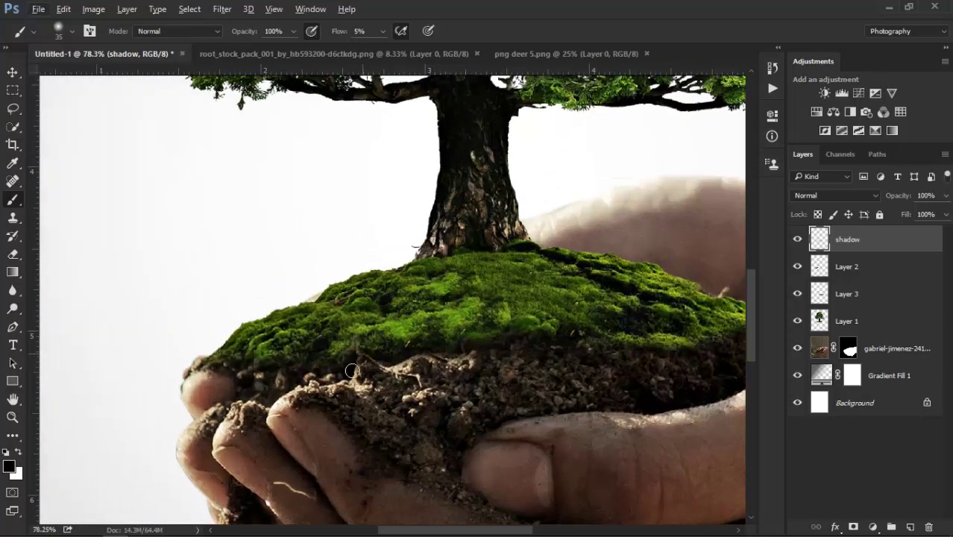
left_click_drag(352, 370, 276, 383)
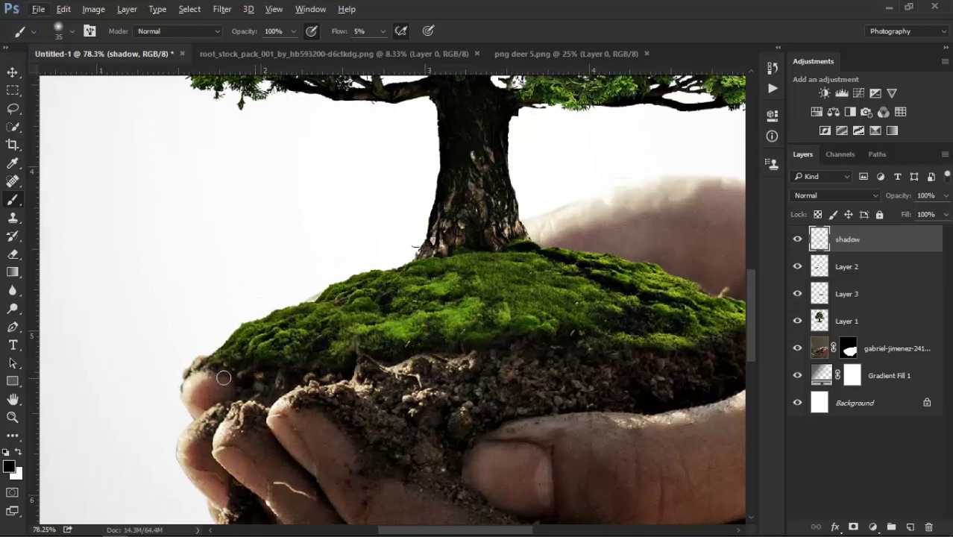
scroll(268, 336, "down", 1)
Step: Paint darker shadow at 10% flow, enlarge the brush to 45, and zoom out to review
left_click(382, 31)
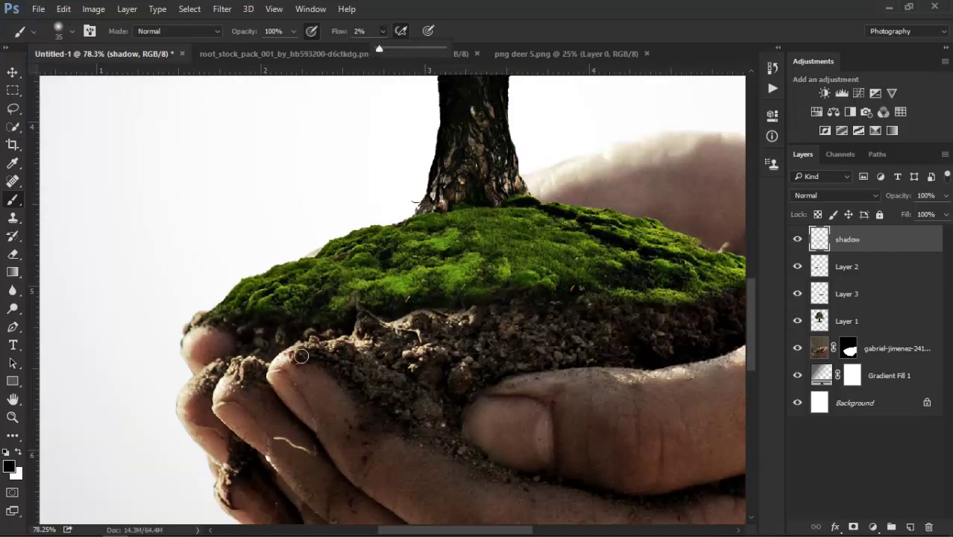
scroll(331, 349, "up", 3)
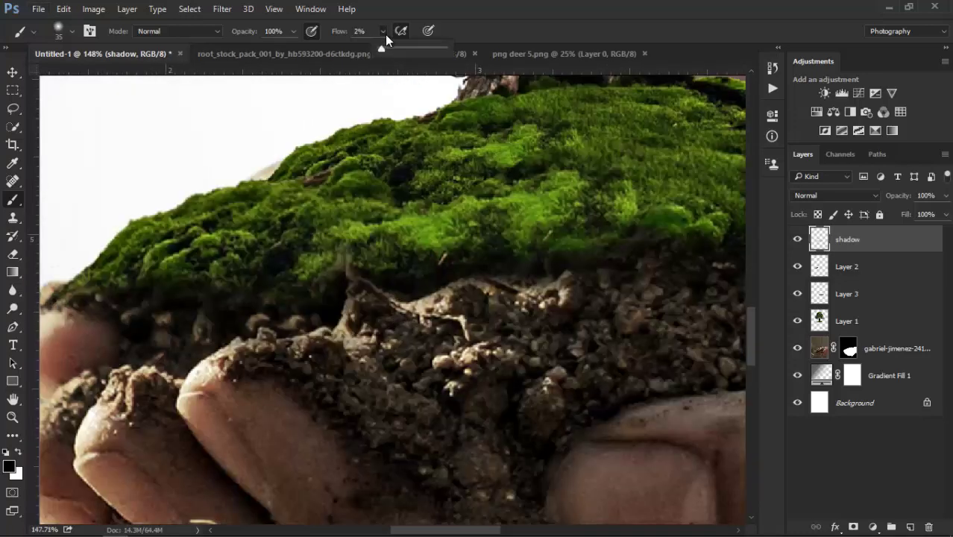
left_click_drag(382, 45, 386, 45)
left_click_drag(395, 302, 566, 287)
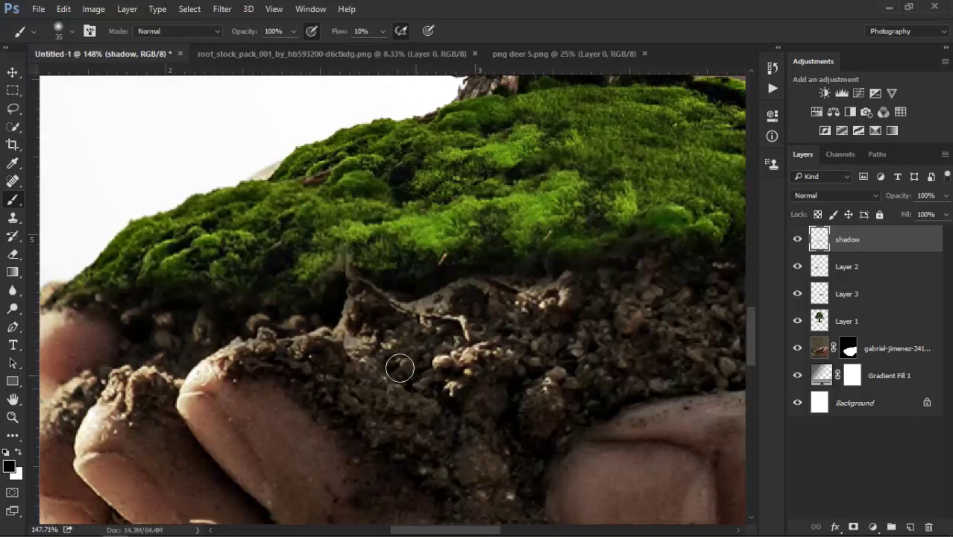
scroll(93, 395, "down", 1)
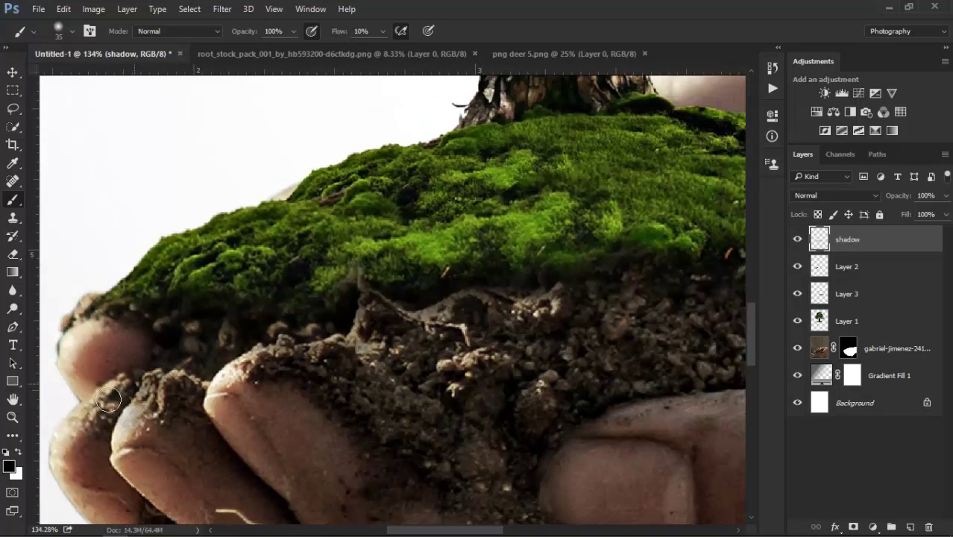
scroll(447, 376, "down", 1)
scroll(522, 375, "down", 2)
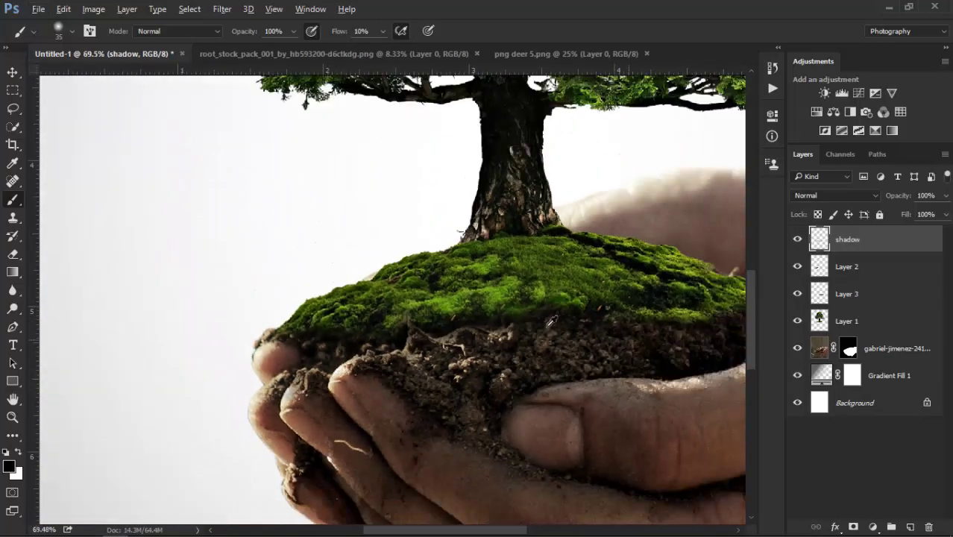
scroll(552, 321, "down", 2)
scroll(438, 296, "down", 1)
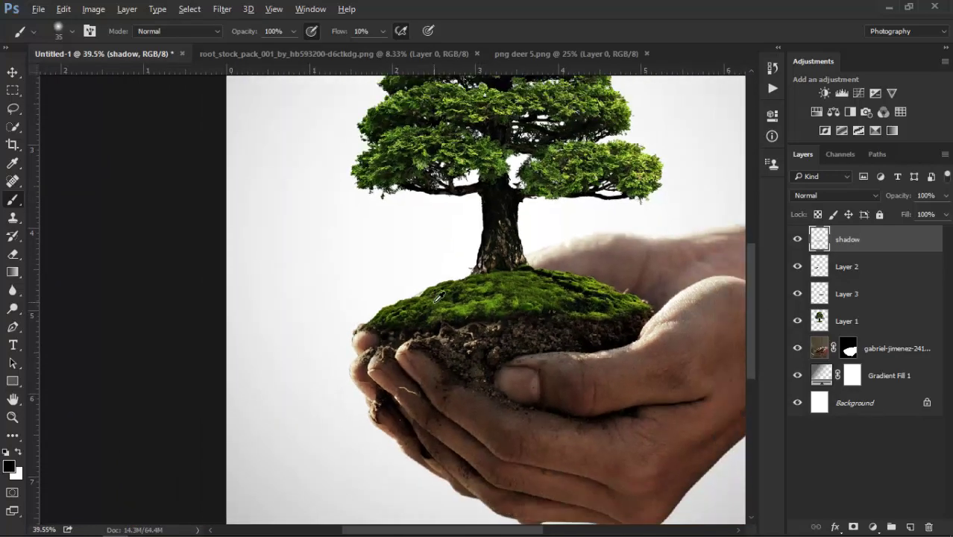
scroll(439, 297, "down", 1)
scroll(492, 295, "down", 1)
scroll(492, 296, "down", 1)
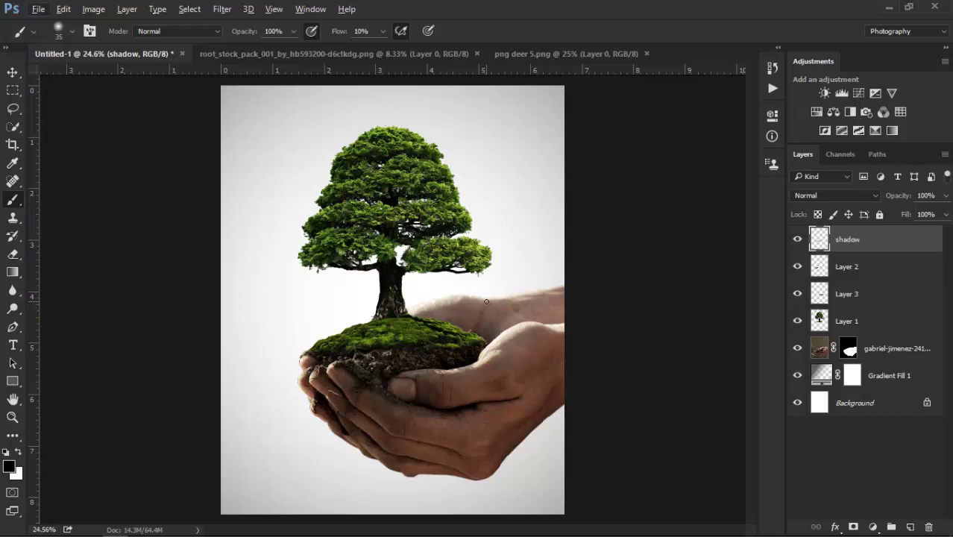
scroll(426, 337, "up", 2)
scroll(427, 337, "up", 2)
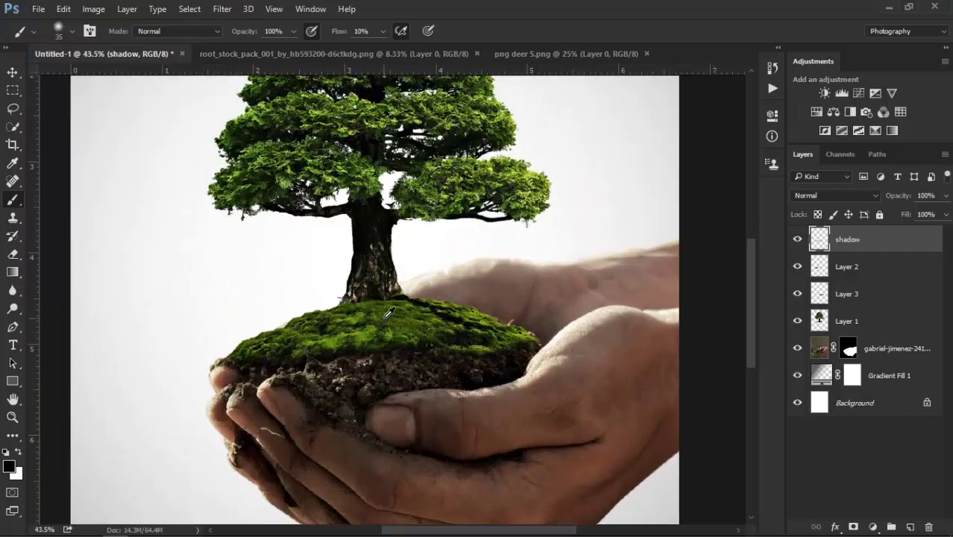
scroll(427, 337, "up", 2)
scroll(426, 337, "up", 1)
left_click(382, 32)
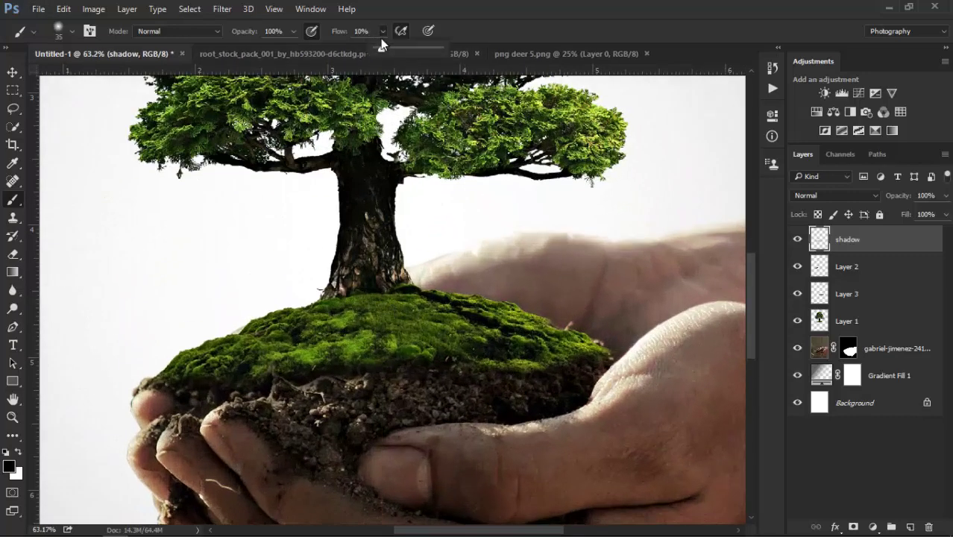
key("bracketright")
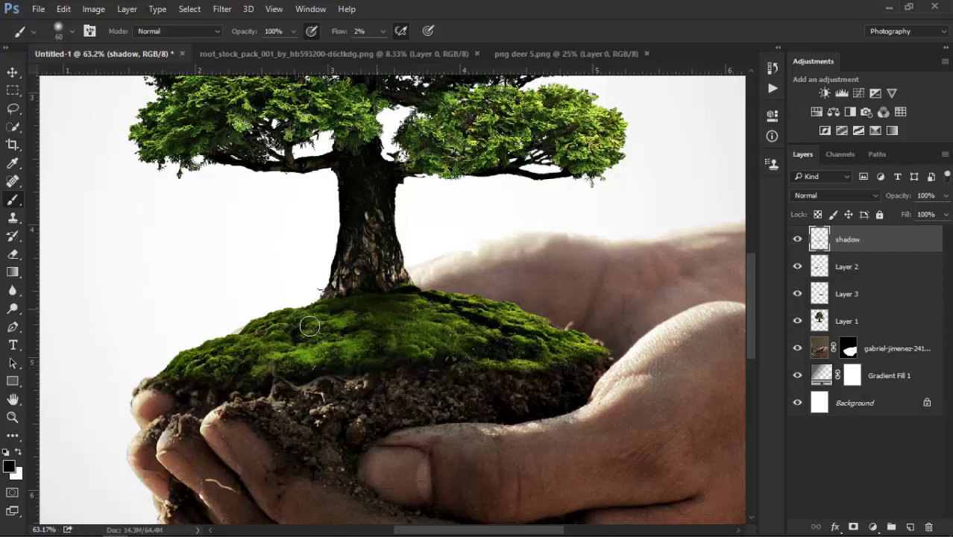
scroll(421, 368, "down", 1)
scroll(470, 367, "down", 1)
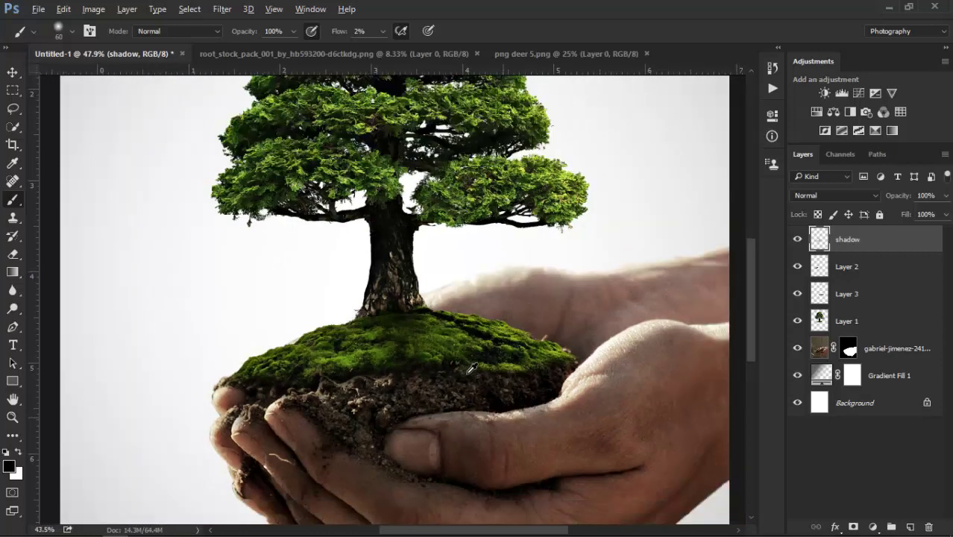
scroll(471, 368, "down", 1)
scroll(473, 373, "down", 1)
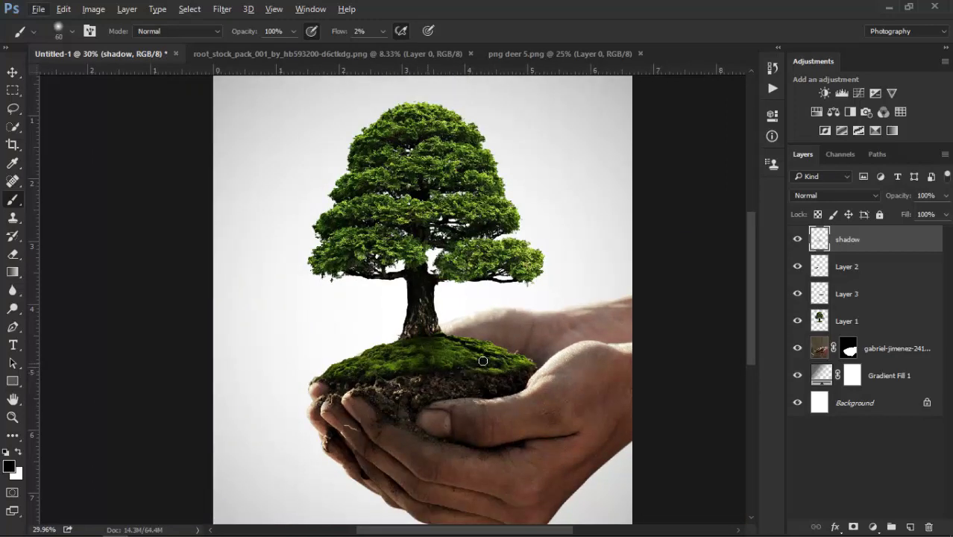
scroll(480, 358, "down", 1)
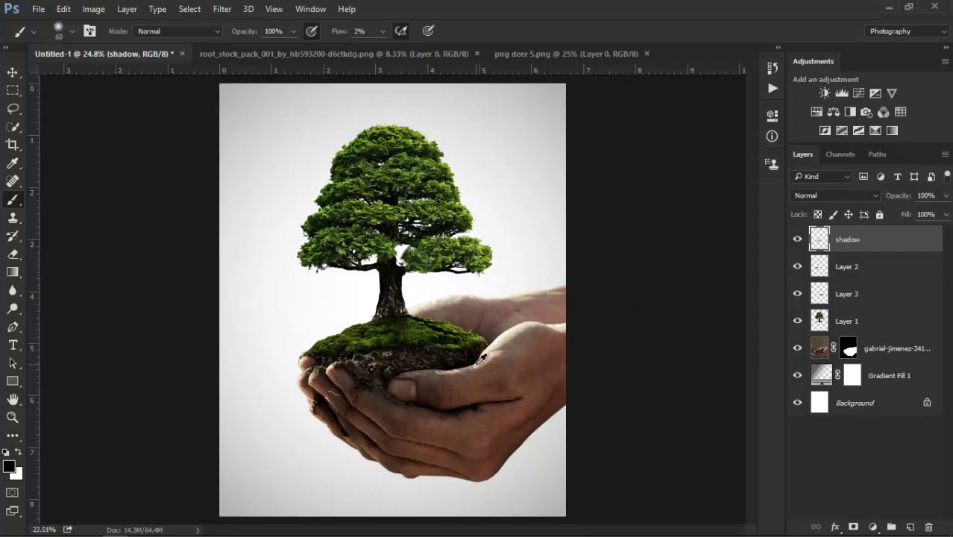
scroll(480, 358, "down", 1)
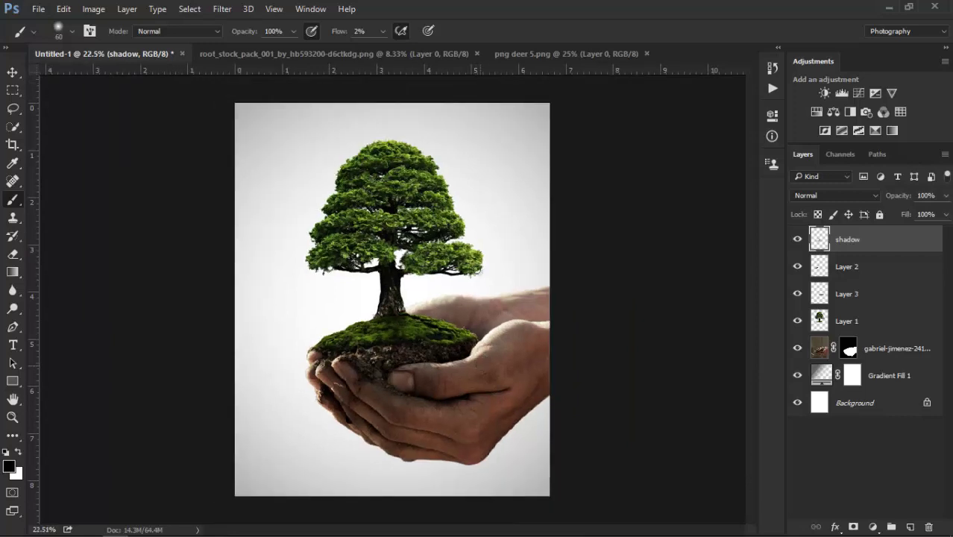
Step: Select shadow, Layer 2, Layer 3 and Layer 1 together and group them as TREE
left_click(870, 270, "shift")
left_click(858, 293, "shift")
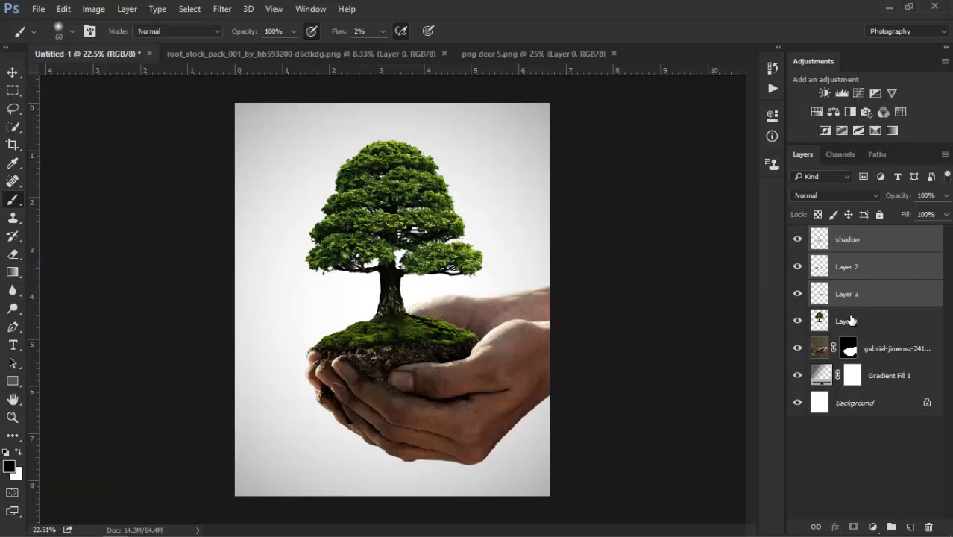
left_click(851, 320, "shift")
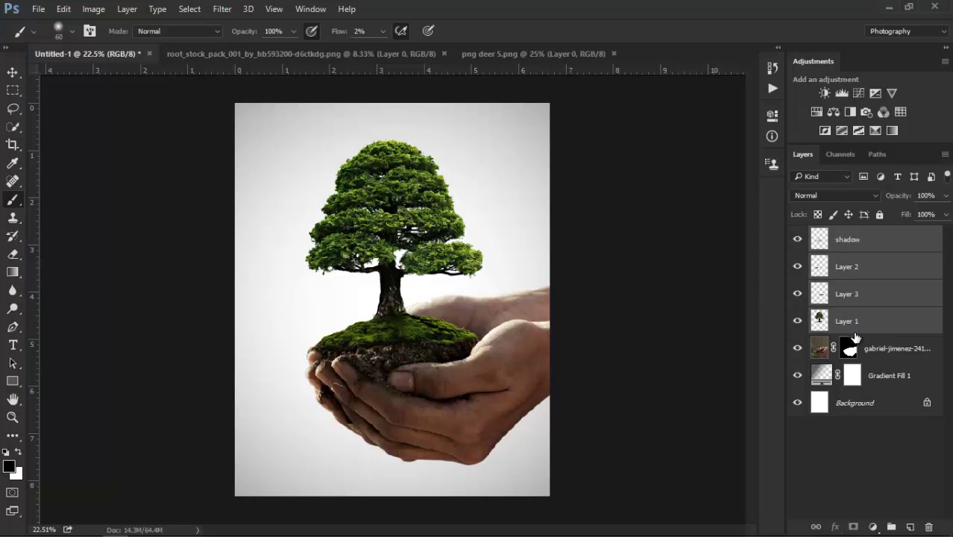
left_click_drag(865, 326, 892, 525)
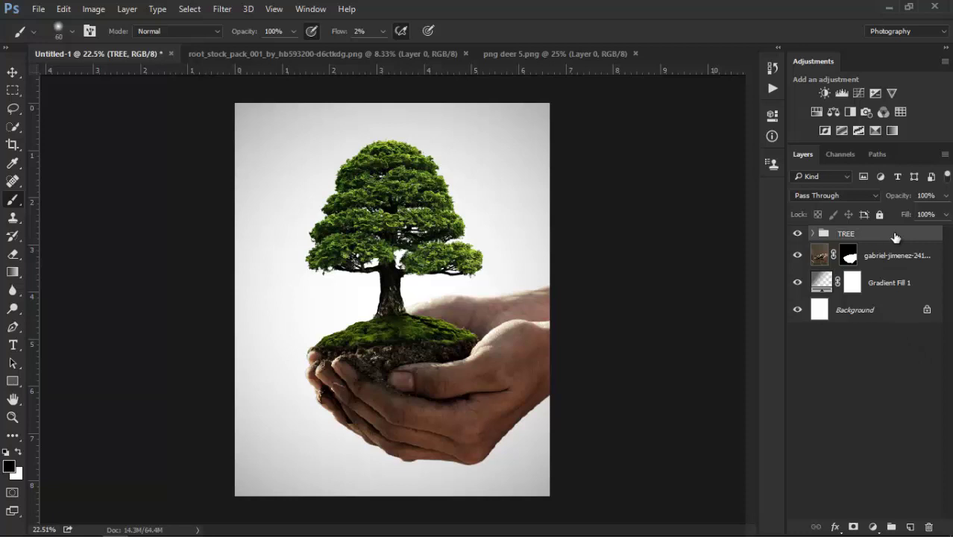
left_click(855, 94)
Step: Clip the Curves 1 adjustment to TREE and raise its midpoint from 115 to 140
left_click(648, 360)
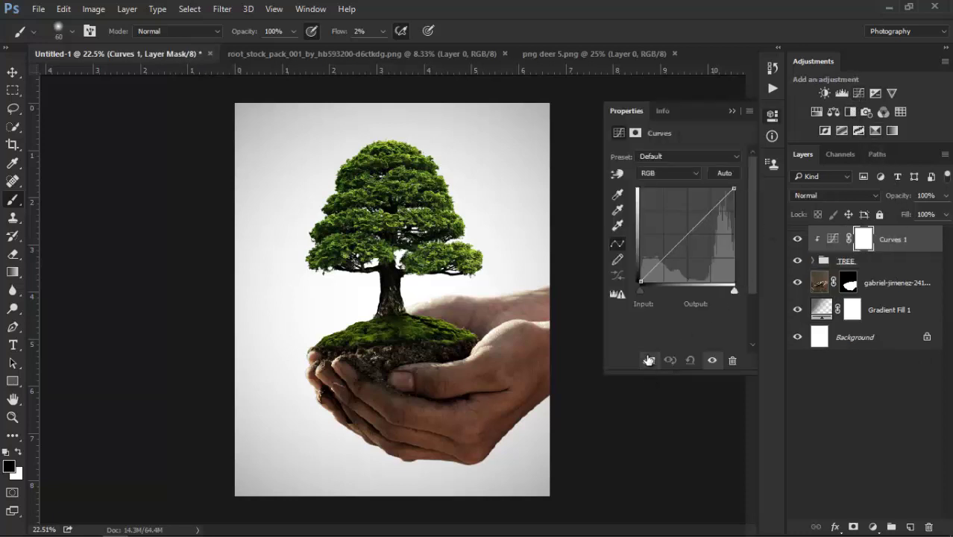
left_click_drag(690, 232, 683, 223)
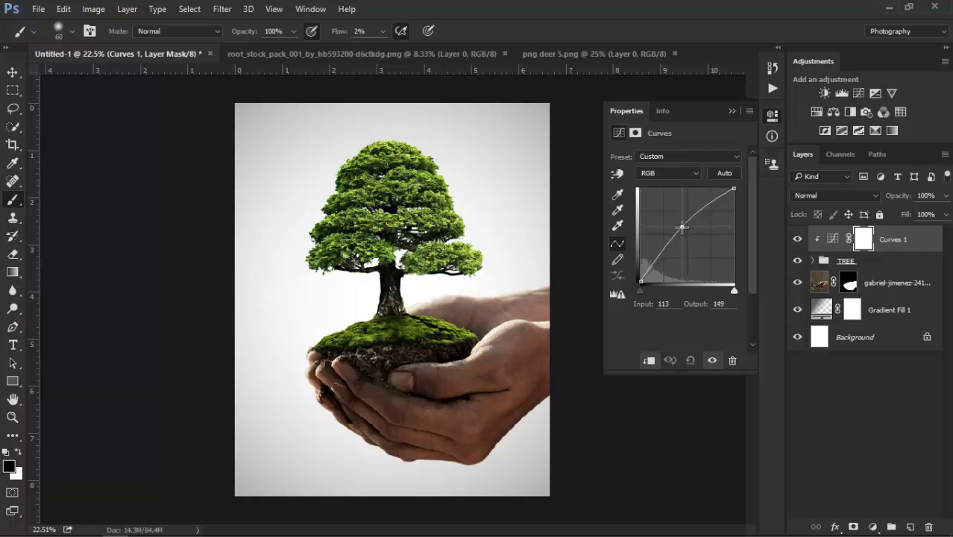
left_click_drag(681, 226, 681, 231)
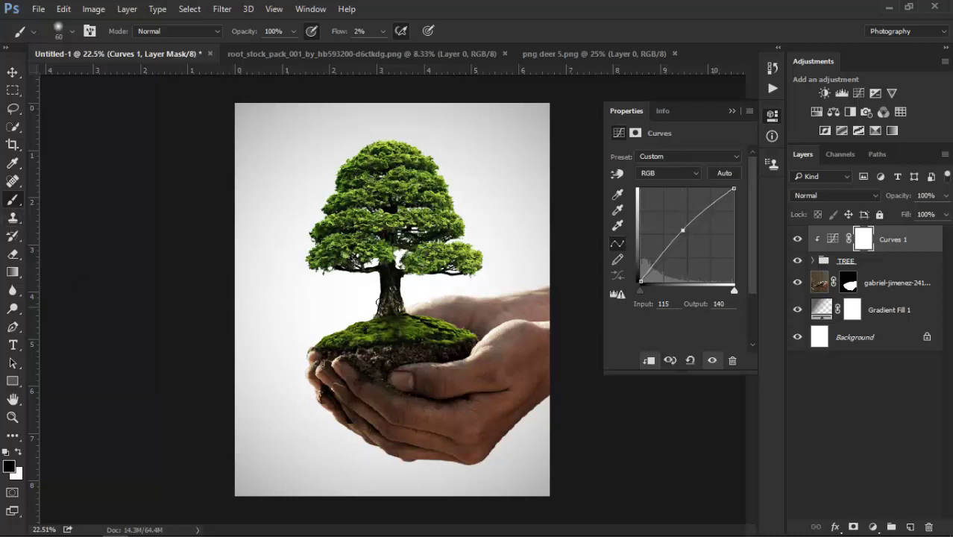
Step: Paint black on the Curves mask at 38% flow, size 150, over the crown and trunk base
scroll(380, 212, "up", 1)
scroll(381, 212, "up", 1)
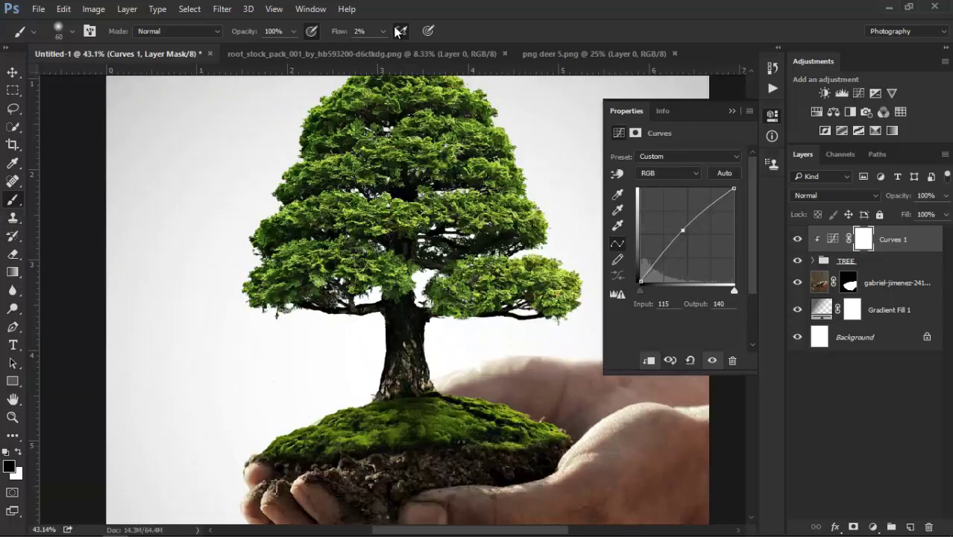
left_click(383, 31)
left_click(361, 217)
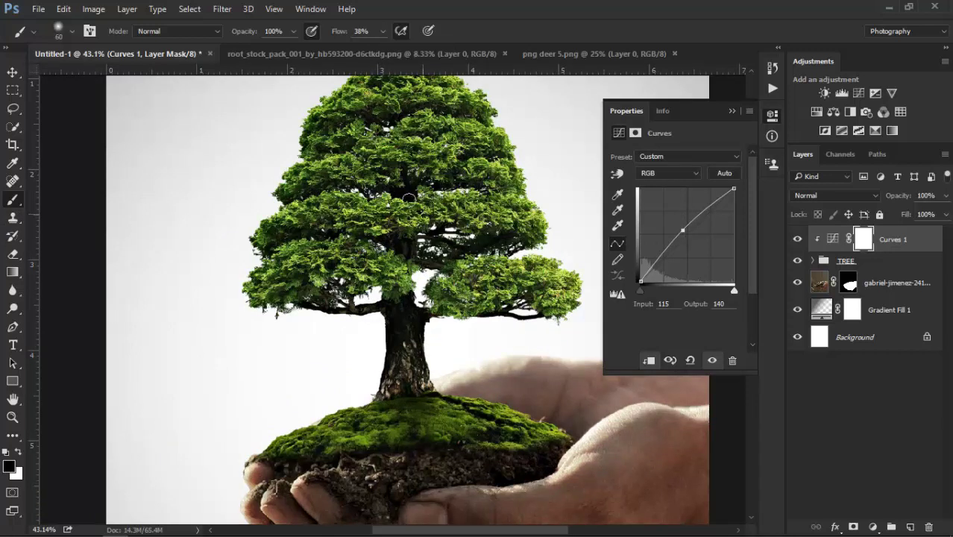
left_click_drag(405, 175, 401, 143)
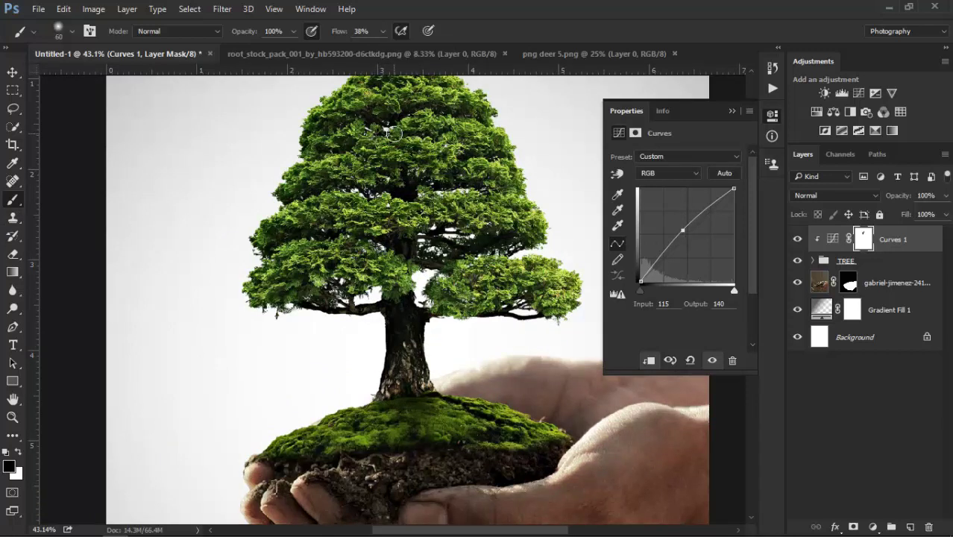
key("bracketright")
key("bracketright")
key("bracketright")
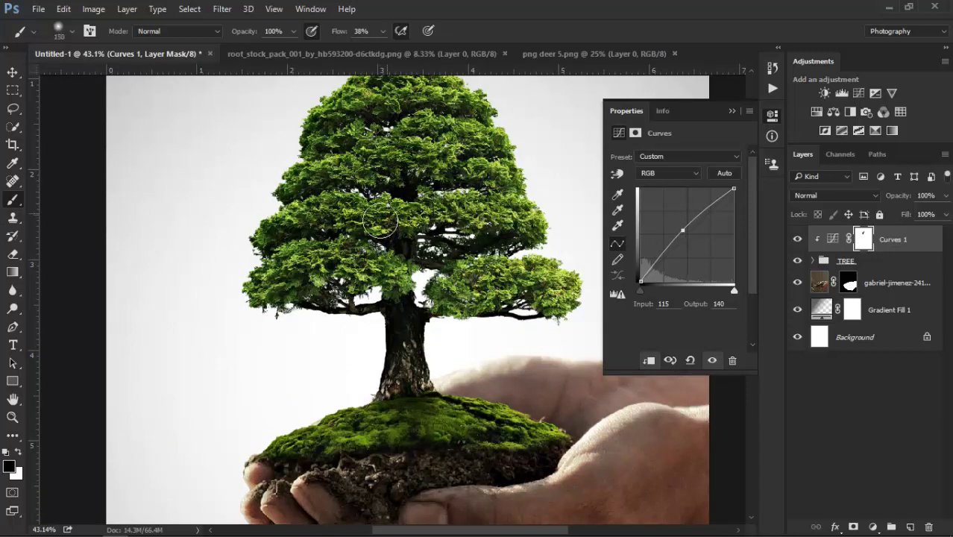
left_click_drag(416, 104, 402, 109)
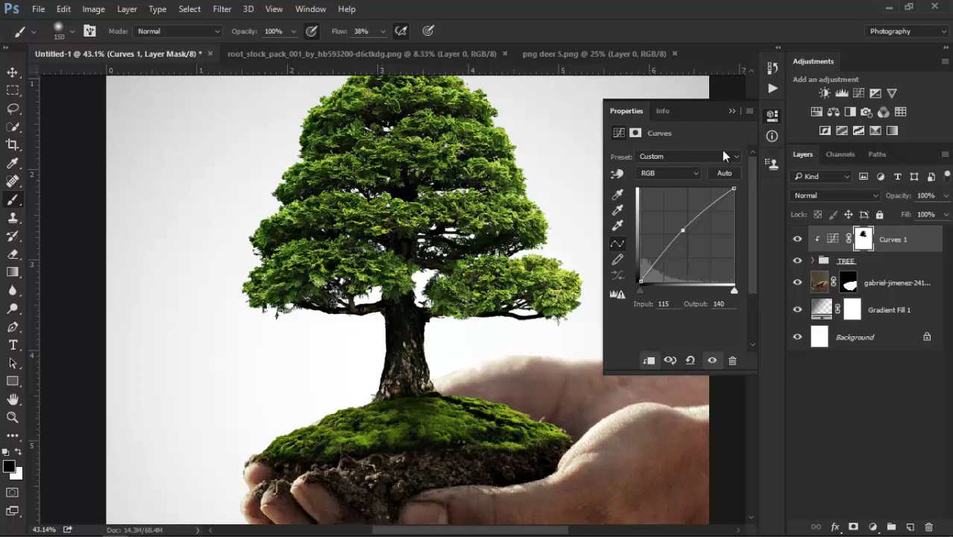
left_click(730, 111)
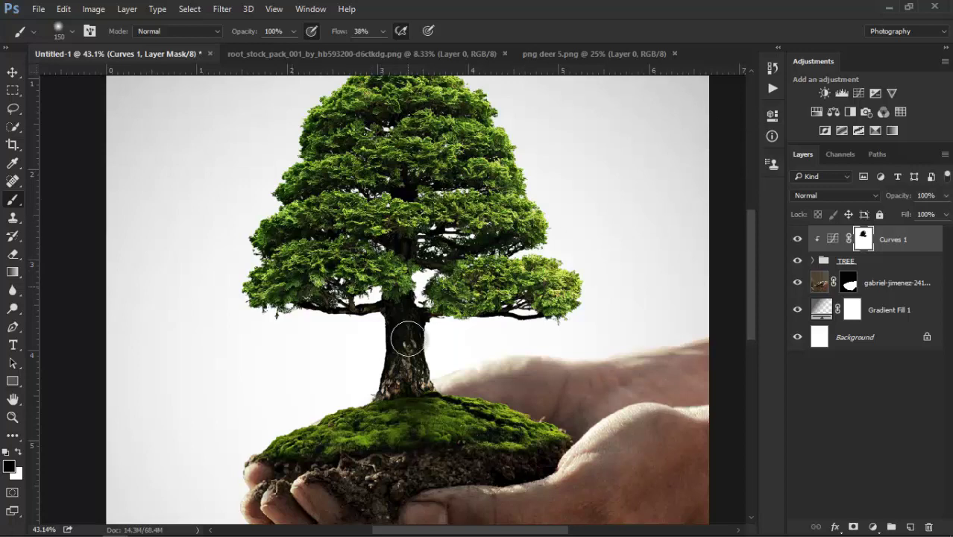
left_click_drag(389, 389, 410, 376)
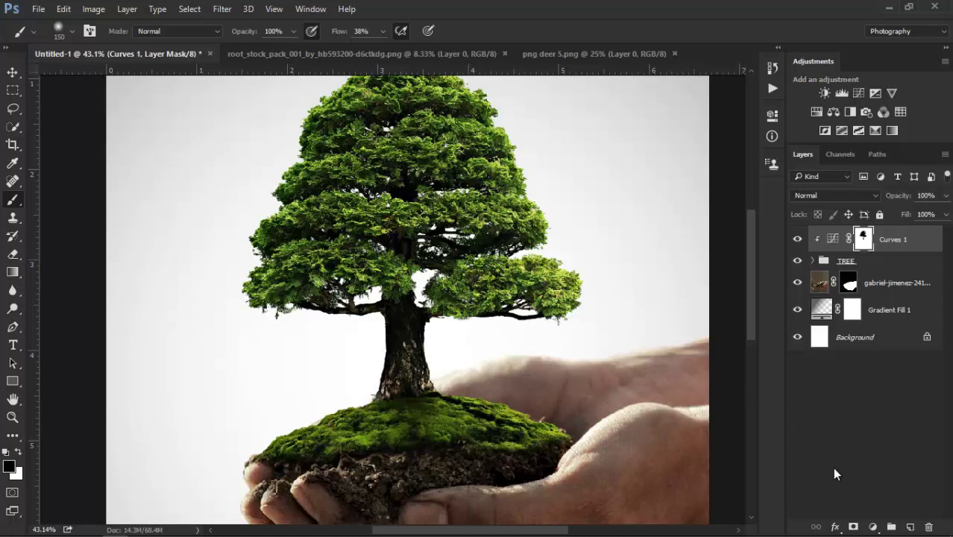
Step: Add a new Layer 4 clipped to the layer below, in Screen blending mode
left_click(909, 528)
right_click(878, 246)
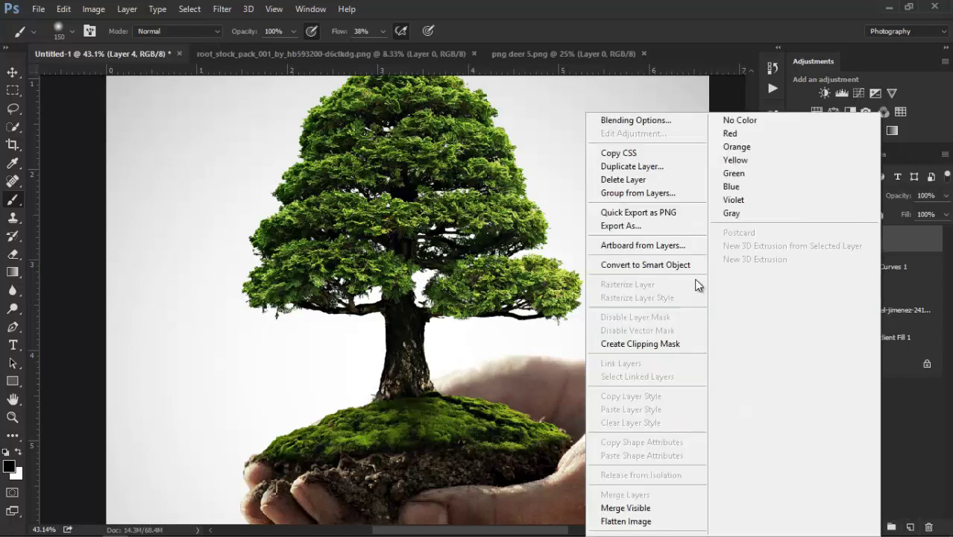
left_click(661, 350)
left_click(857, 196)
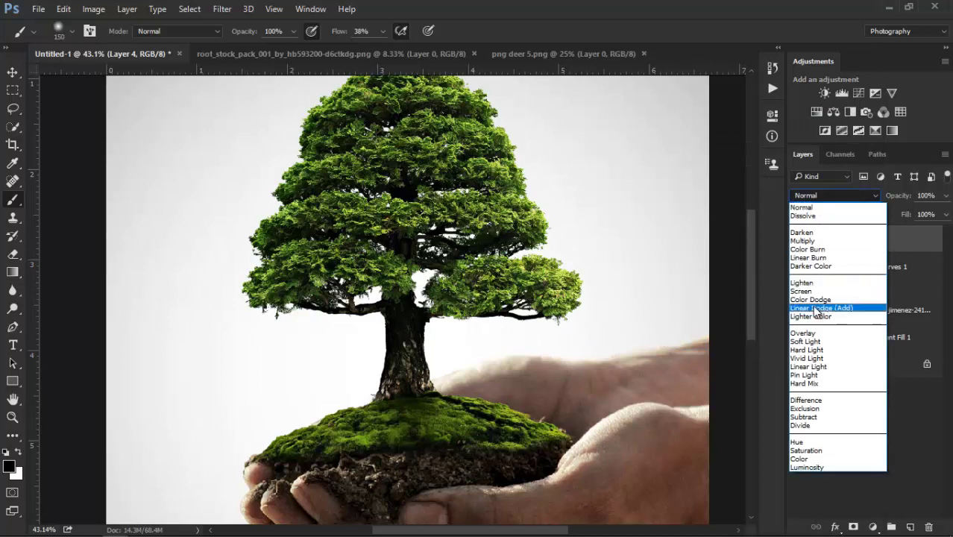
left_click(816, 297)
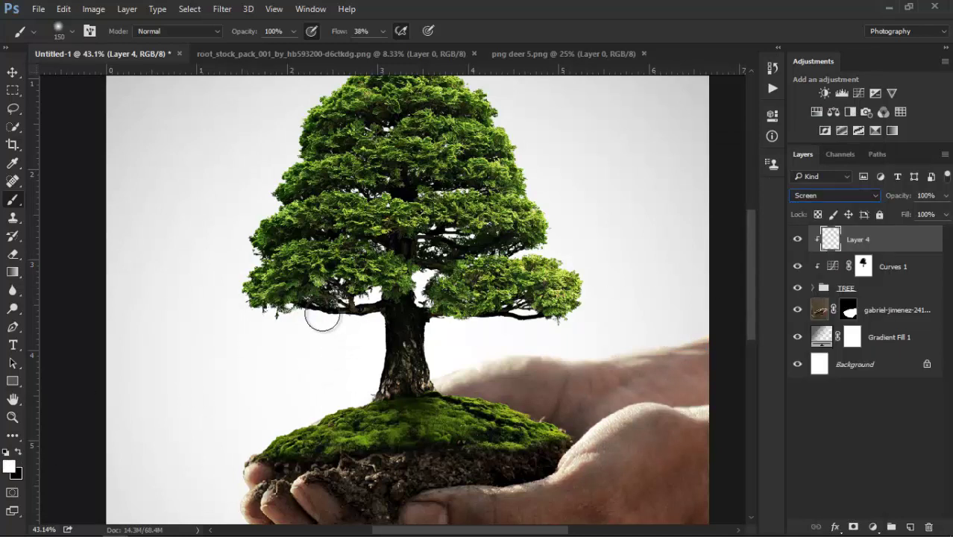
Step: Paint soft white glow left of the trunk with a 200 brush at 11% flow, undoing a stray stroke
left_click_drag(326, 309, 384, 305)
key("ctrl+z")
left_click_drag(377, 49, 363, 47)
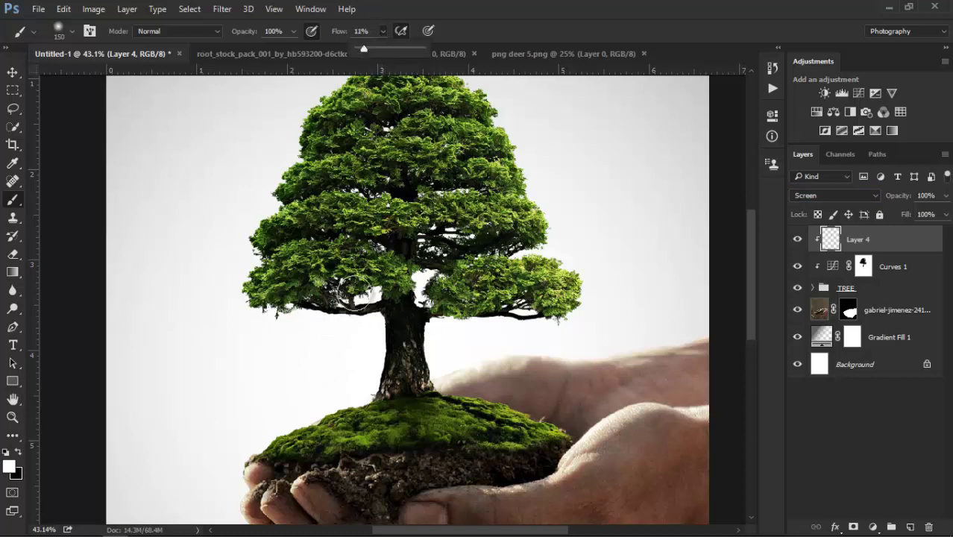
key("bracketright")
key("bracketright")
left_click_drag(371, 336, 370, 337)
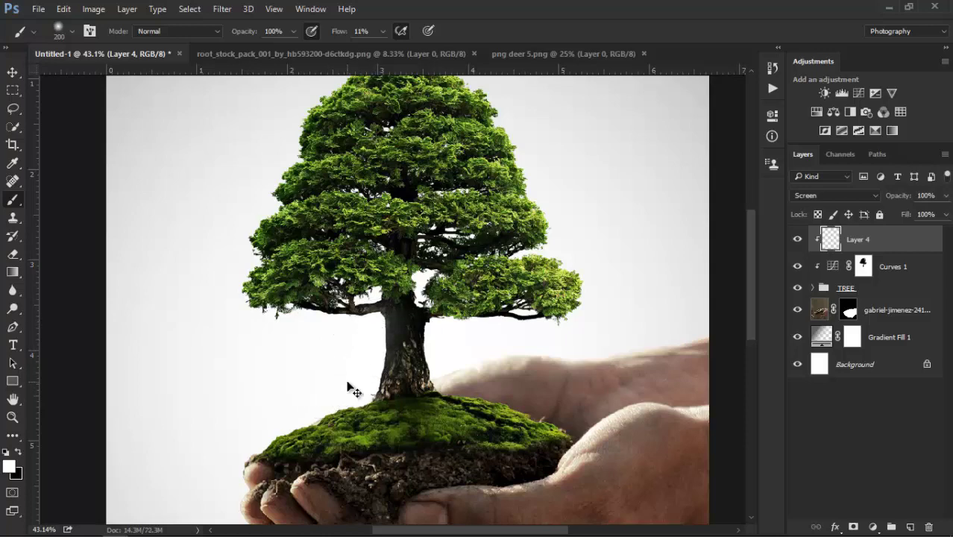
scroll(377, 349, "down", 1)
scroll(456, 331, "up", 1)
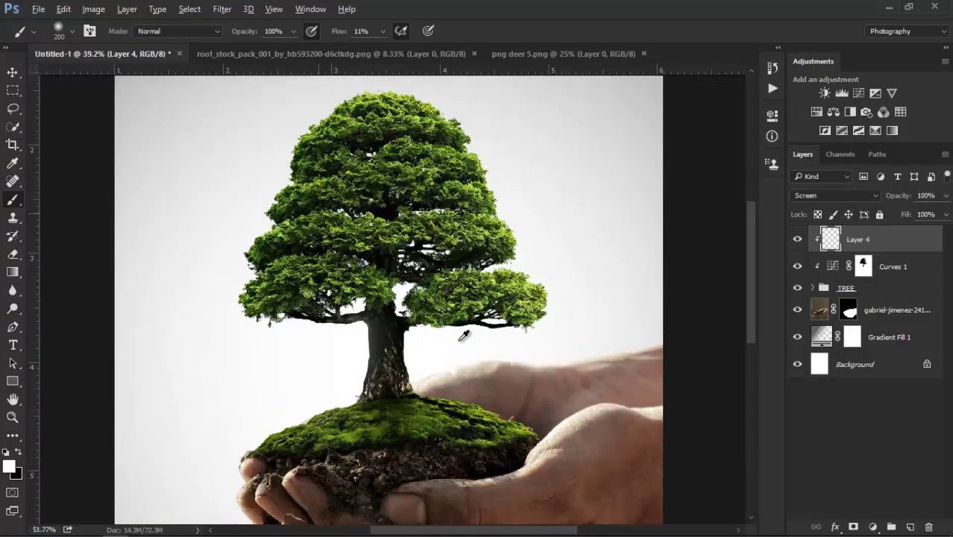
scroll(457, 331, "up", 1)
scroll(459, 347, "up", 1)
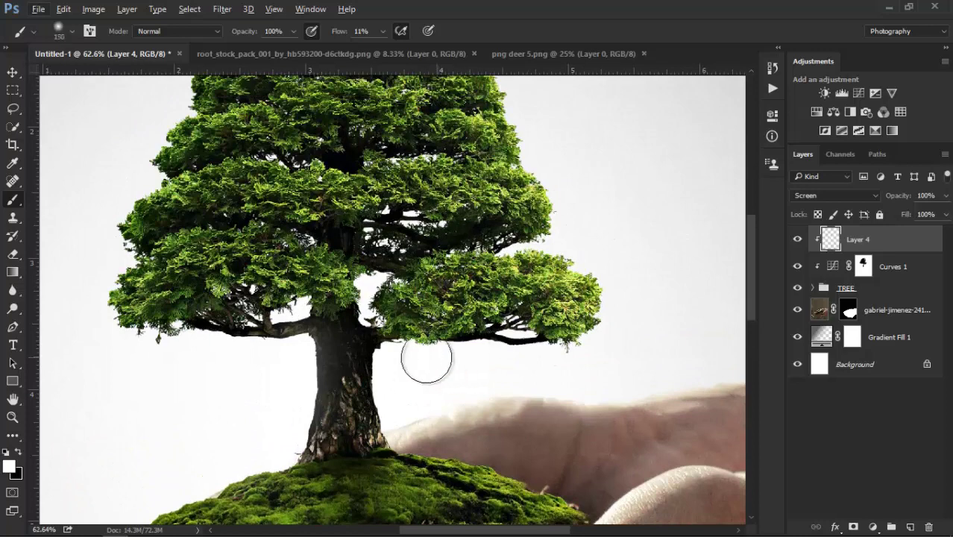
Step: Lightly glow the right branch top and upper-right foliage edge with a 250 brush at 8% flow
key("bracketleft")
key("bracketleft")
key("bracketleft")
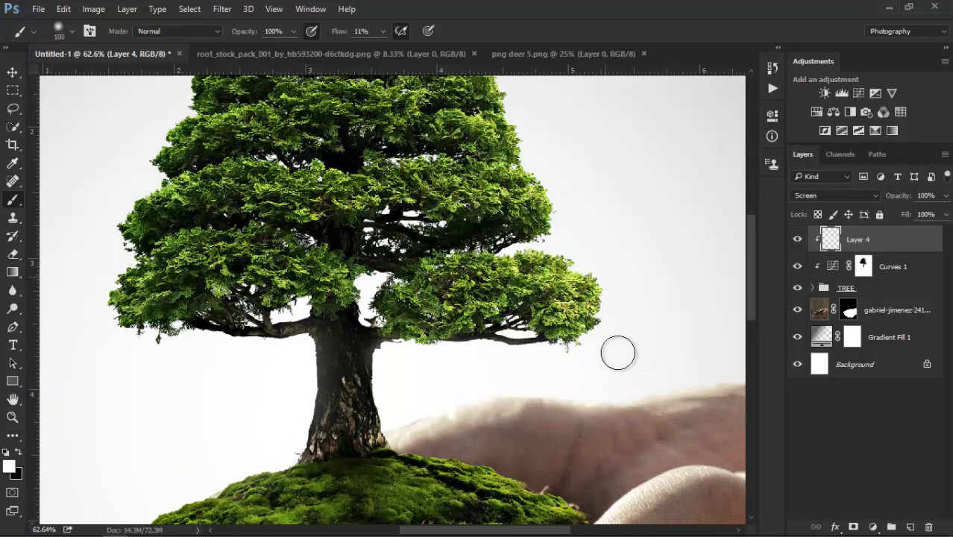
key("bracketright")
key("bracketright")
key("bracketright")
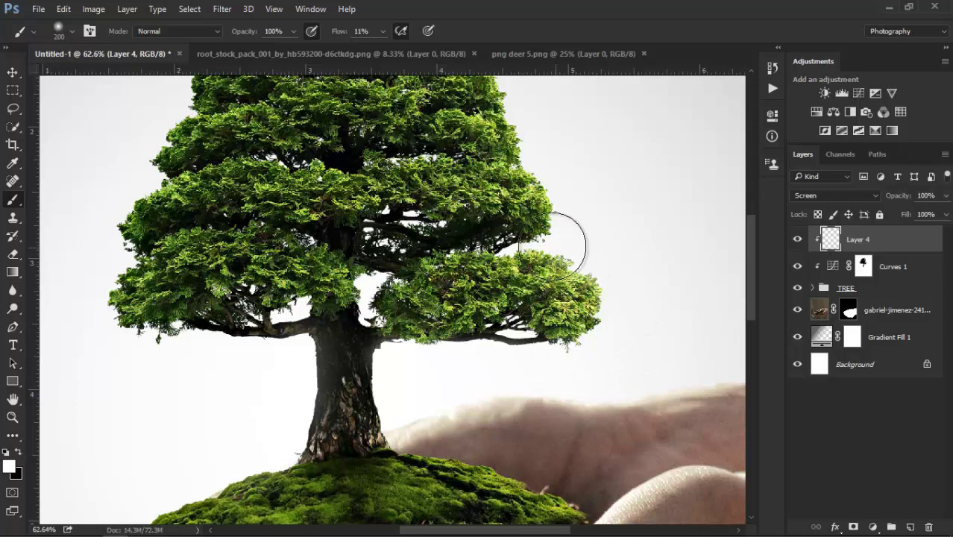
left_click_drag(555, 246, 608, 263)
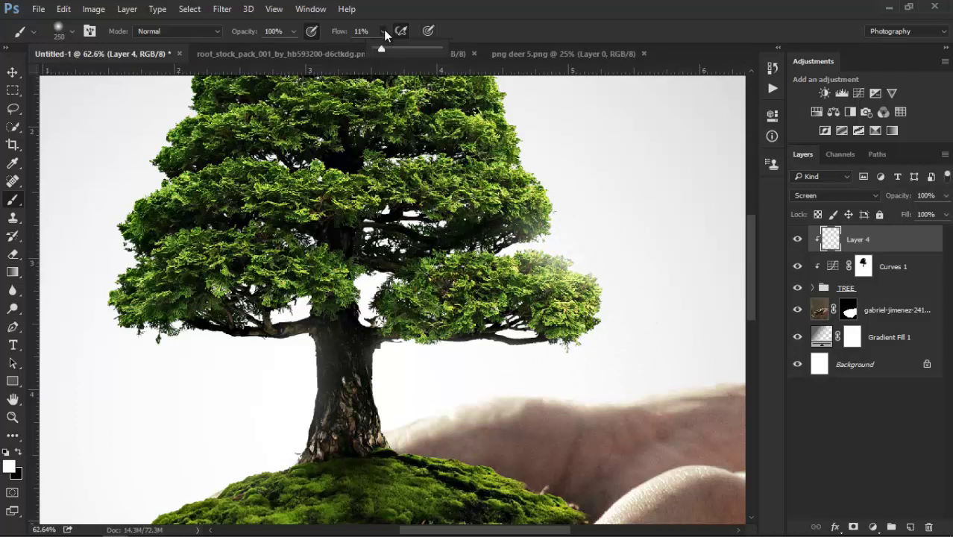
left_click_drag(379, 49, 376, 49)
left_click_drag(542, 213, 556, 234)
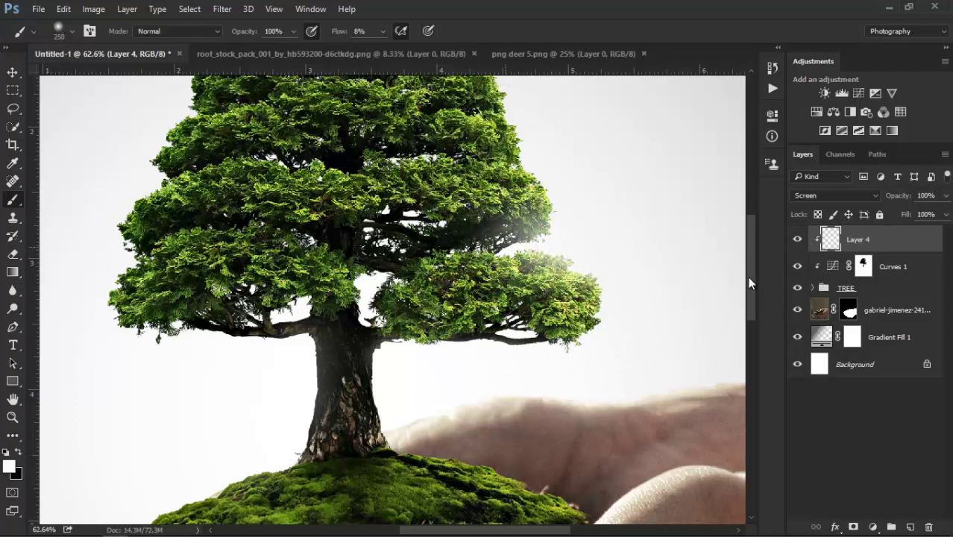
mouse_move(564, 196)
left_mouse_down()
mouse_move(563, 164)
mouse_move(585, 213)
mouse_move(556, 148)
mouse_move(542, 145)
left_mouse_up()
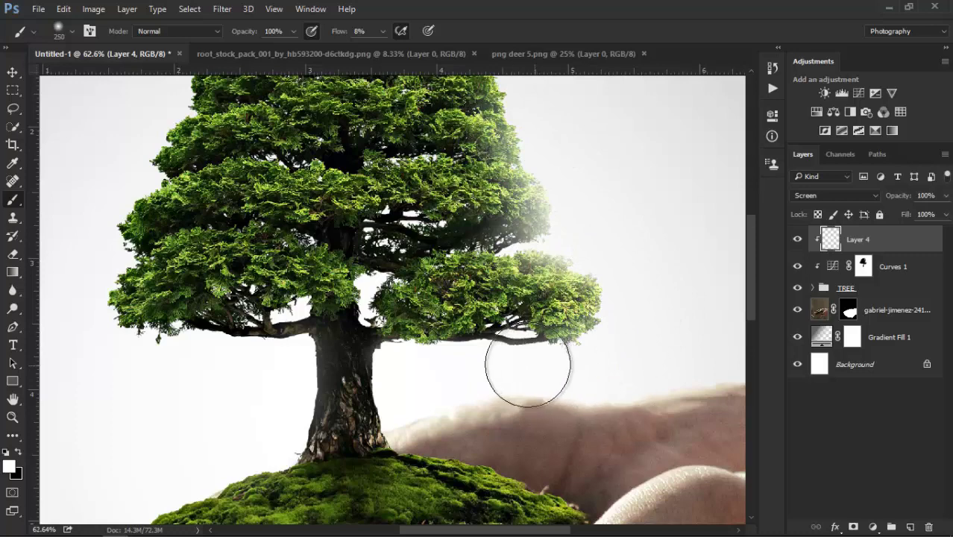
scroll(580, 353, "down", 1)
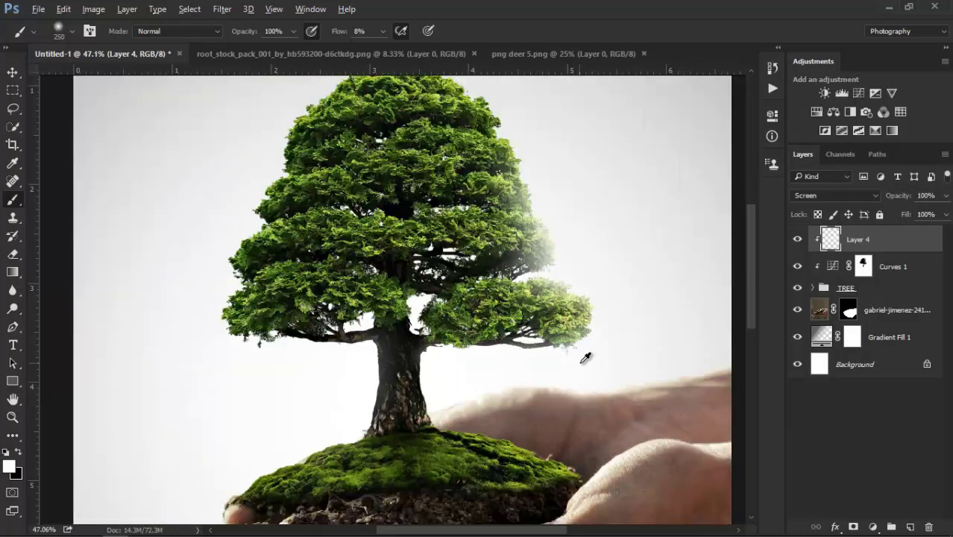
scroll(588, 356, "down", 1)
scroll(589, 355, "down", 1)
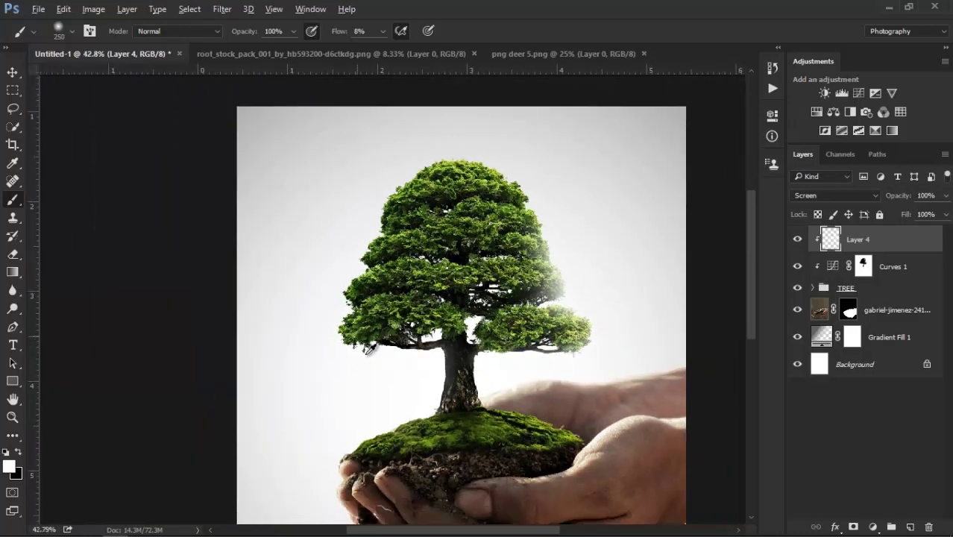
scroll(369, 349, "up", 3)
scroll(368, 345, "up", 1)
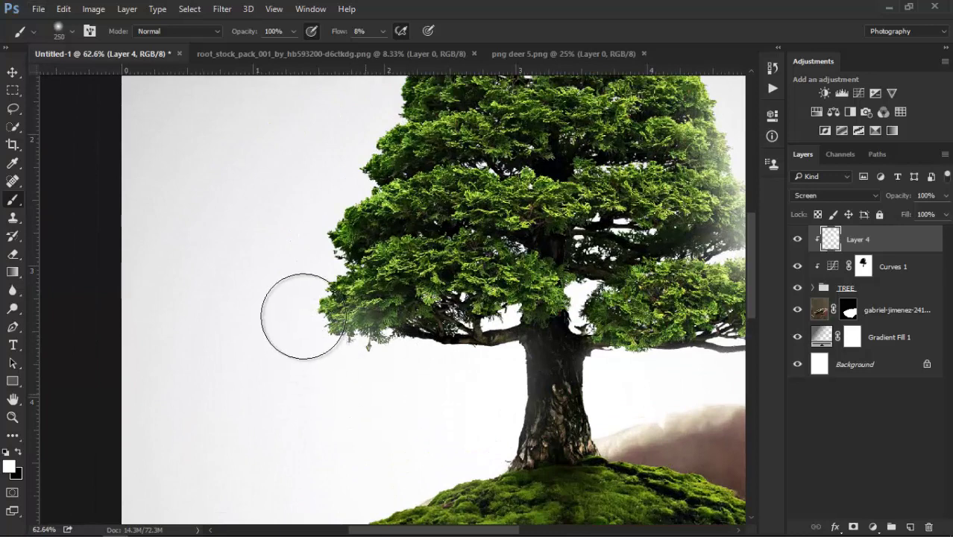
scroll(297, 298, "up", 2)
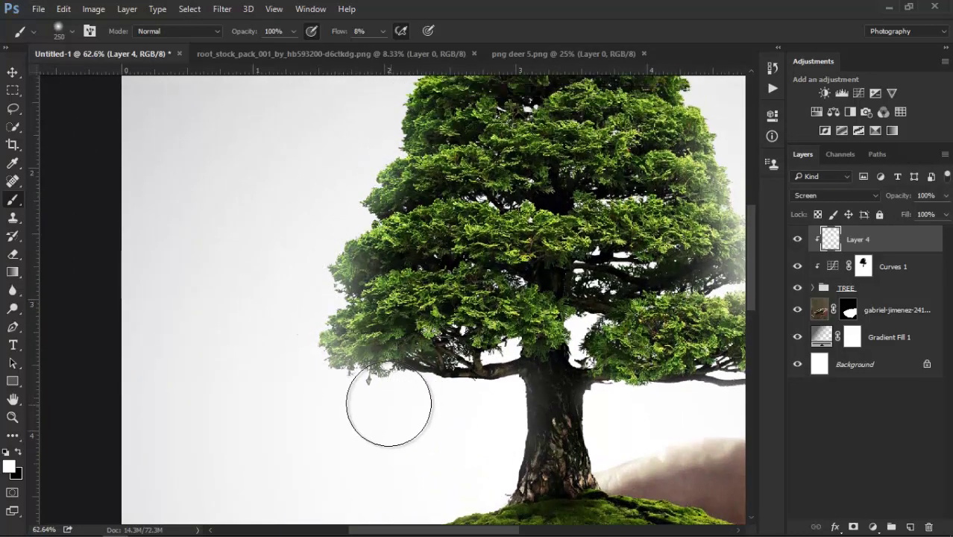
Step: Paint white haze over the lower-left branch tips and right of the trunk top with a smaller brush
mouse_move(338, 401)
left_mouse_down()
mouse_move(444, 434)
mouse_move(383, 410)
left_mouse_up()
scroll(313, 366, "down", 2)
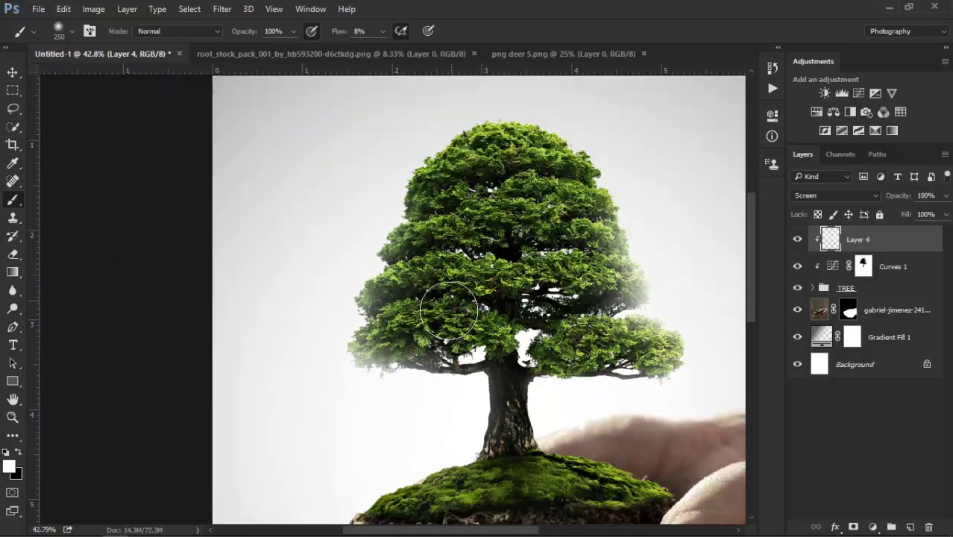
key("bracketleft")
key("bracketleft")
key("bracketleft")
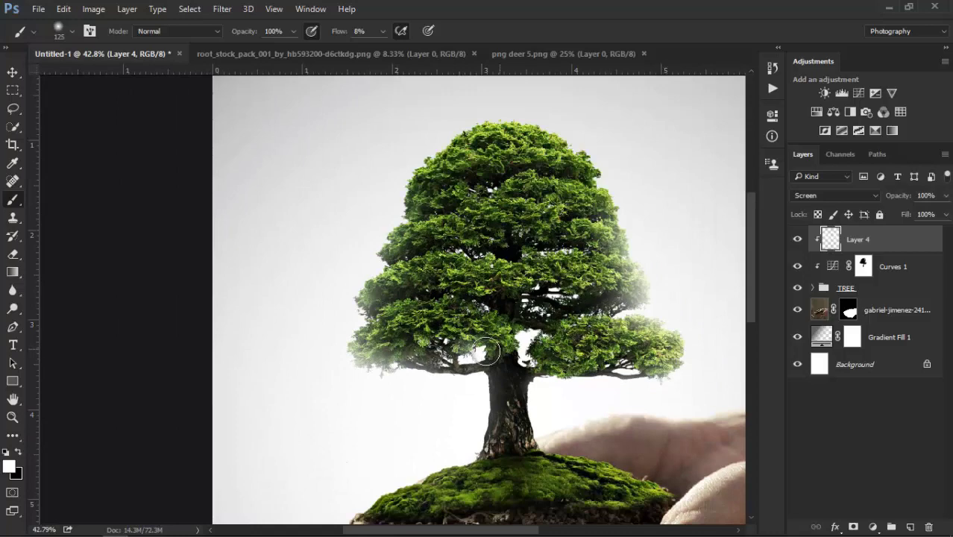
scroll(492, 354, "up", 4)
scroll(491, 354, "up", 1)
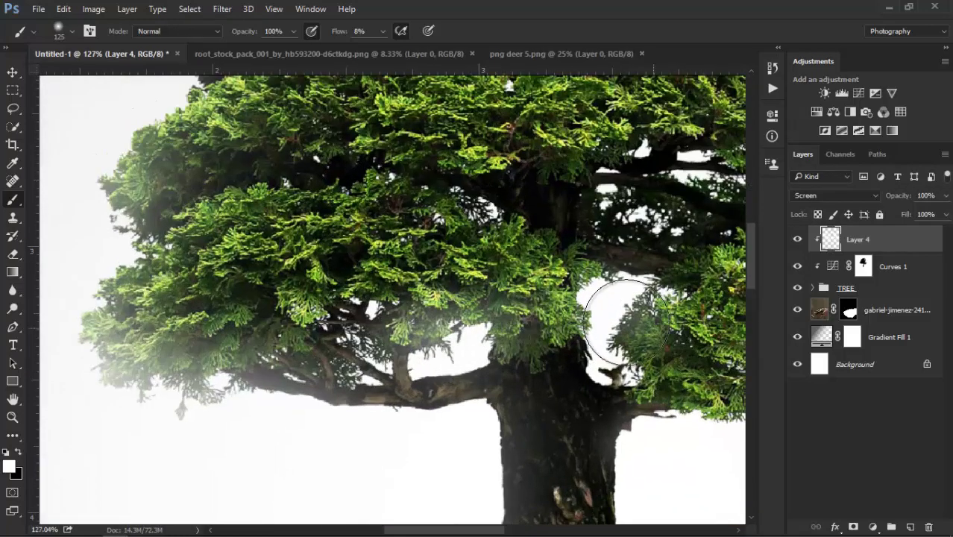
mouse_move(577, 364)
left_mouse_down()
mouse_move(595, 334)
mouse_move(573, 328)
left_mouse_up()
key("bracketleft")
key("bracketleft")
key("bracketleft")
scroll(443, 309, "down", 2)
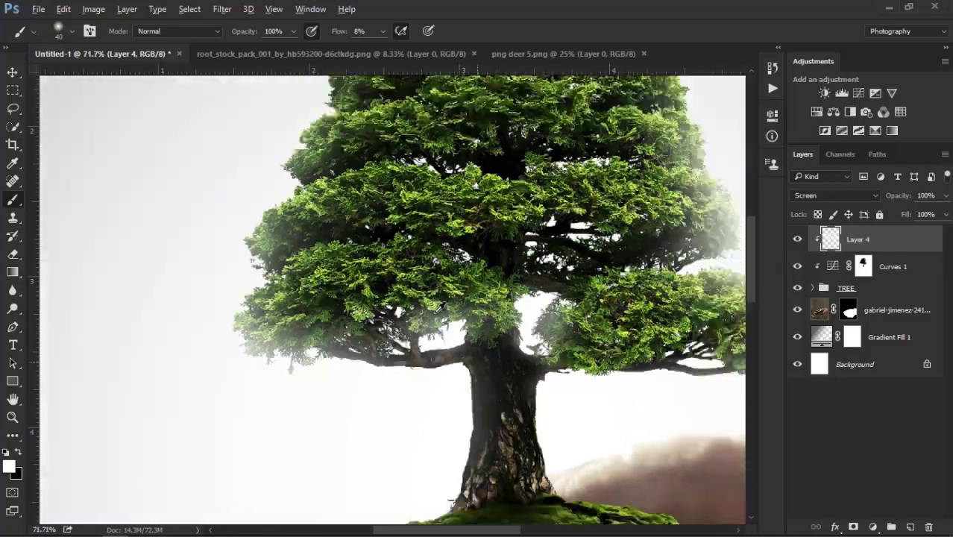
scroll(443, 309, "down", 1)
scroll(422, 173, "down", 1)
scroll(422, 173, "down", 1)
scroll(422, 174, "up", 1)
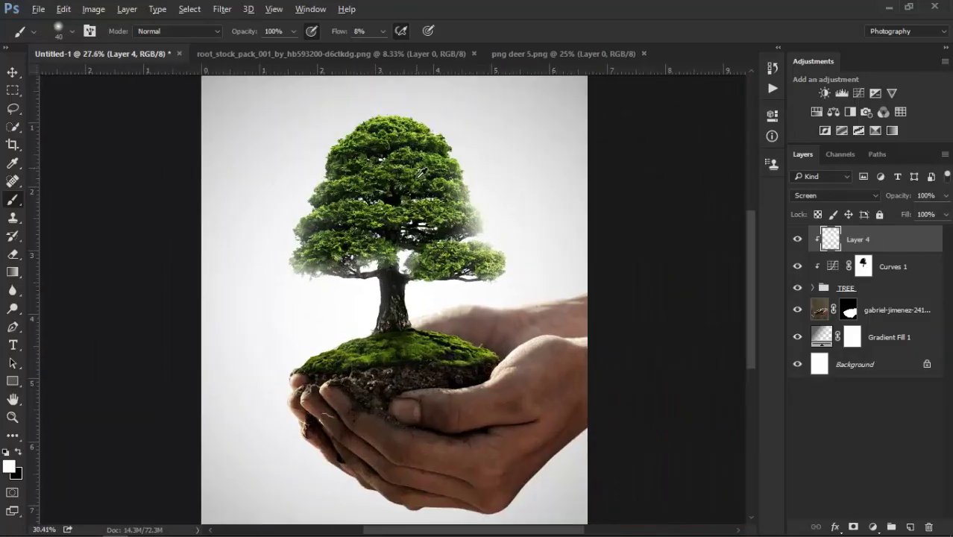
scroll(422, 174, "up", 1)
scroll(422, 173, "up", 3)
Step: Faintly brighten the inner branch area at 1% flow after undoing a too-strong stroke
left_click_drag(418, 238, 463, 253)
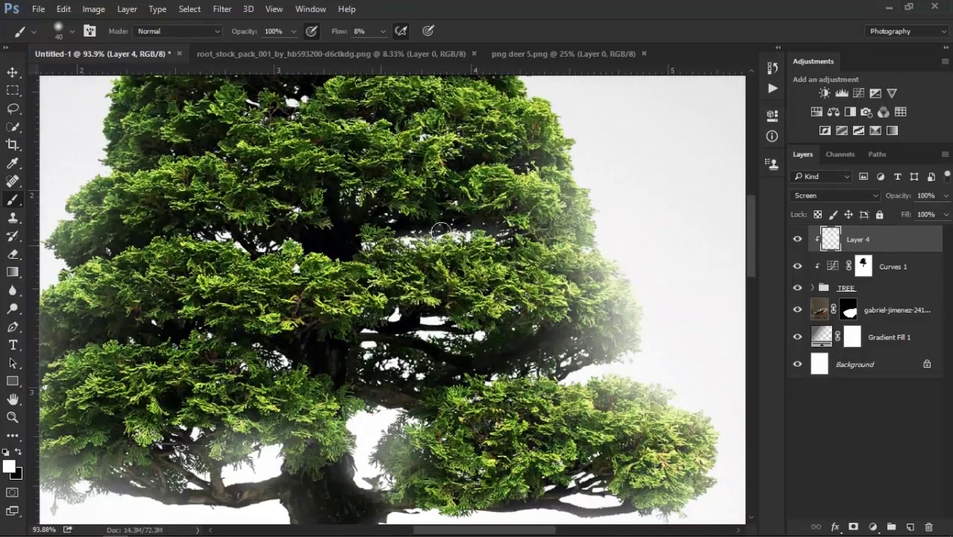
key("ctrl+z")
key("shift+0")
key("shift+1")
key("bracketright")
mouse_move(469, 213)
left_mouse_down()
mouse_move(396, 256)
mouse_move(412, 318)
mouse_move(444, 323)
mouse_move(354, 337)
left_mouse_up()
Step: Faintly brighten the tree's left edge, the trunk, and the area under the right branch
scroll(469, 310, "down", 2)
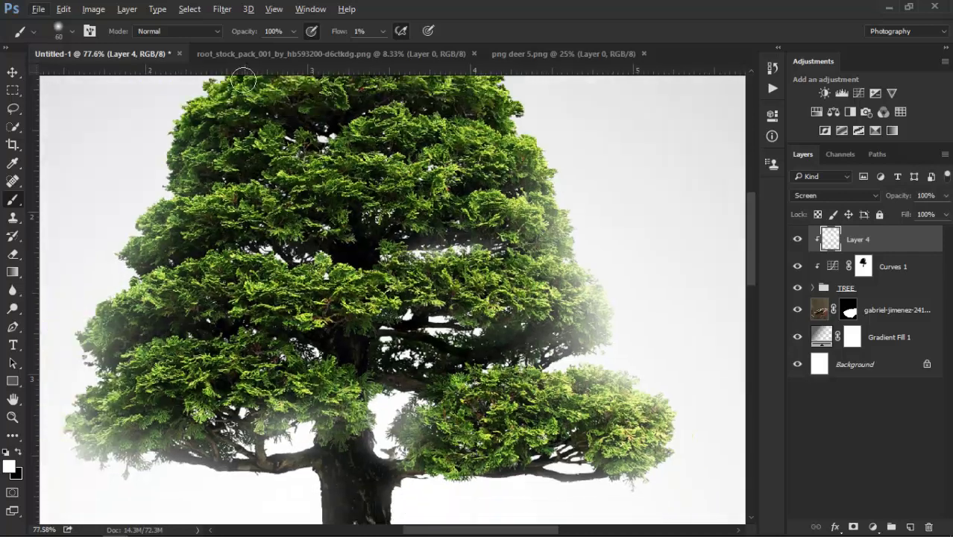
mouse_move(177, 135)
left_mouse_down()
mouse_move(147, 190)
mouse_move(171, 256)
left_mouse_up()
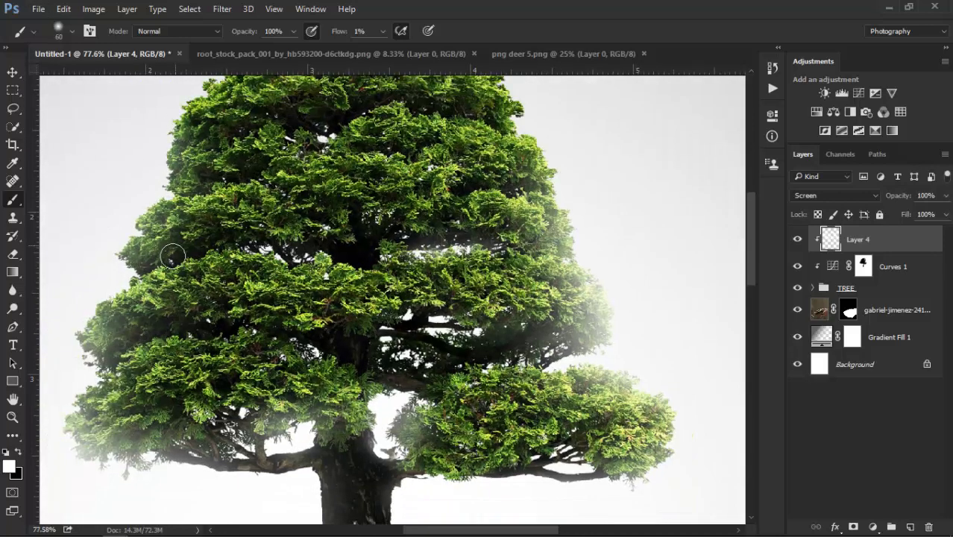
scroll(386, 291, "down", 2)
scroll(342, 315, "up", 3)
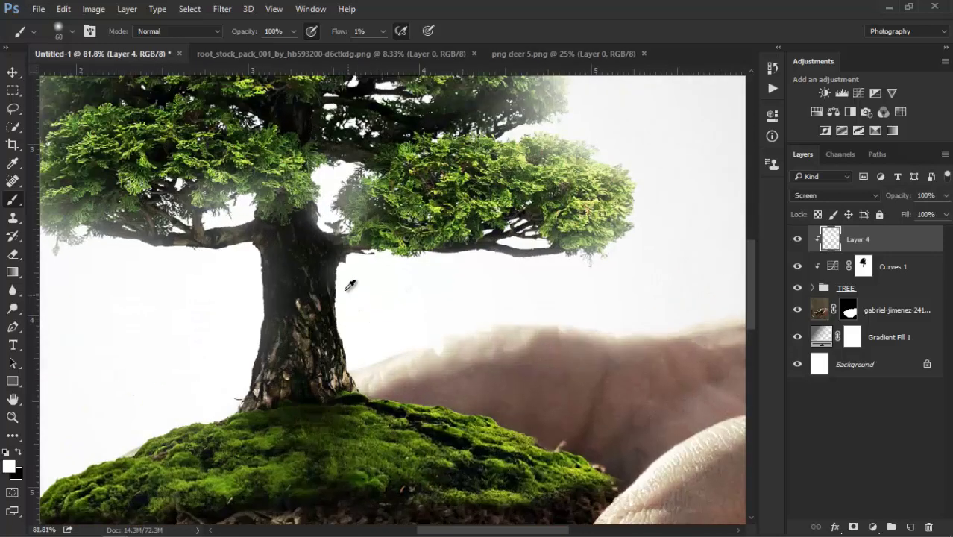
mouse_move(342, 314)
left_mouse_down()
mouse_move(357, 346)
mouse_move(347, 362)
mouse_move(340, 311)
mouse_move(362, 369)
mouse_move(351, 319)
mouse_move(328, 306)
mouse_move(350, 336)
left_mouse_up()
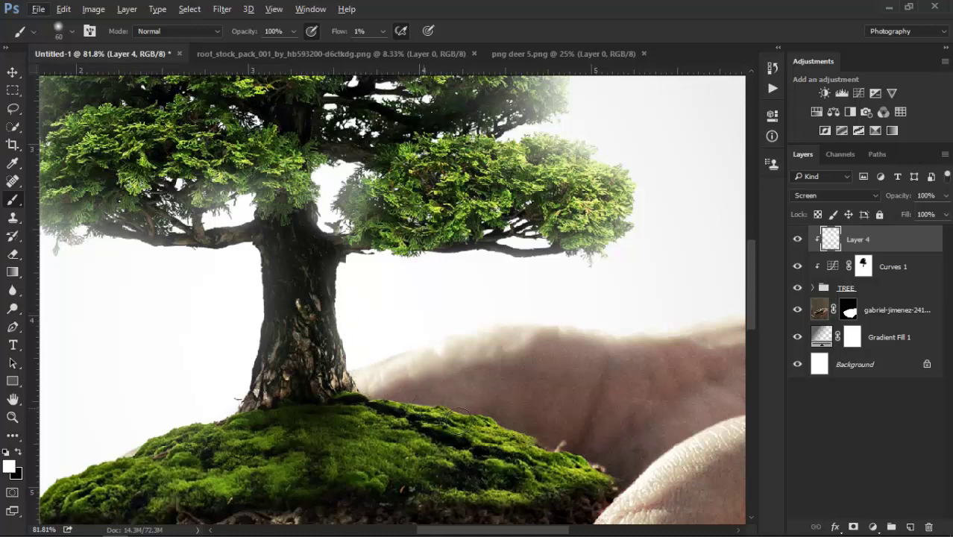
mouse_move(439, 354)
left_mouse_down()
mouse_move(354, 259)
mouse_move(344, 275)
mouse_move(553, 263)
mouse_move(500, 216)
left_mouse_up()
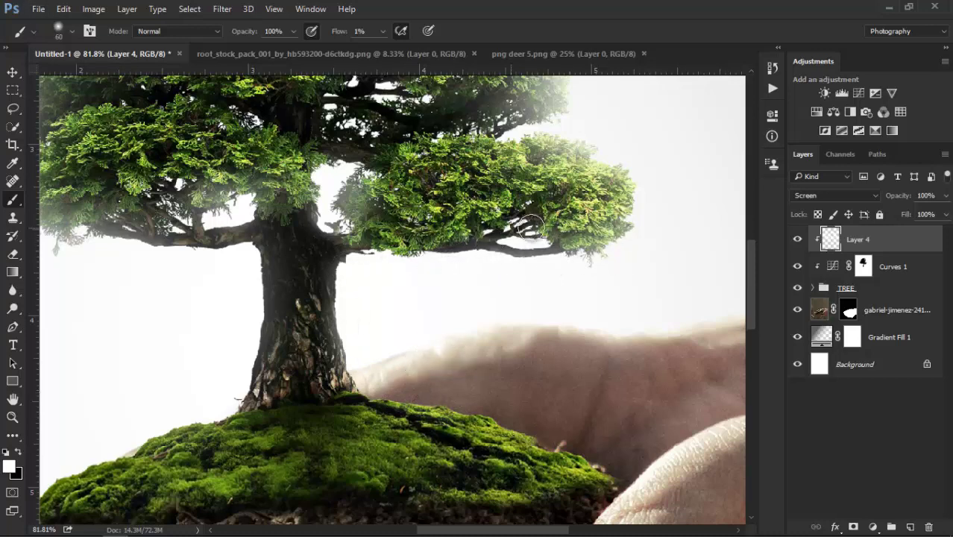
scroll(514, 235, "down", 2)
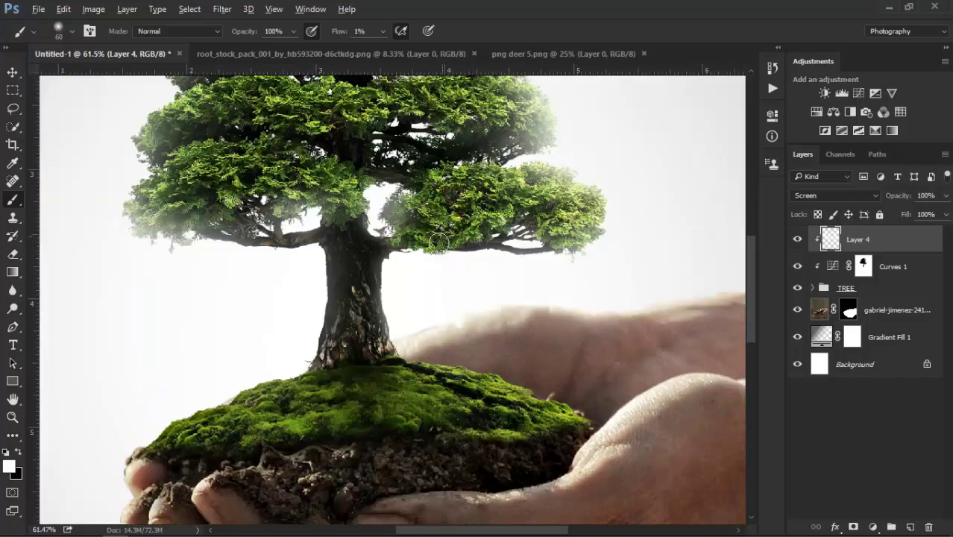
scroll(463, 267, "down", 1)
scroll(518, 241, "down", 1)
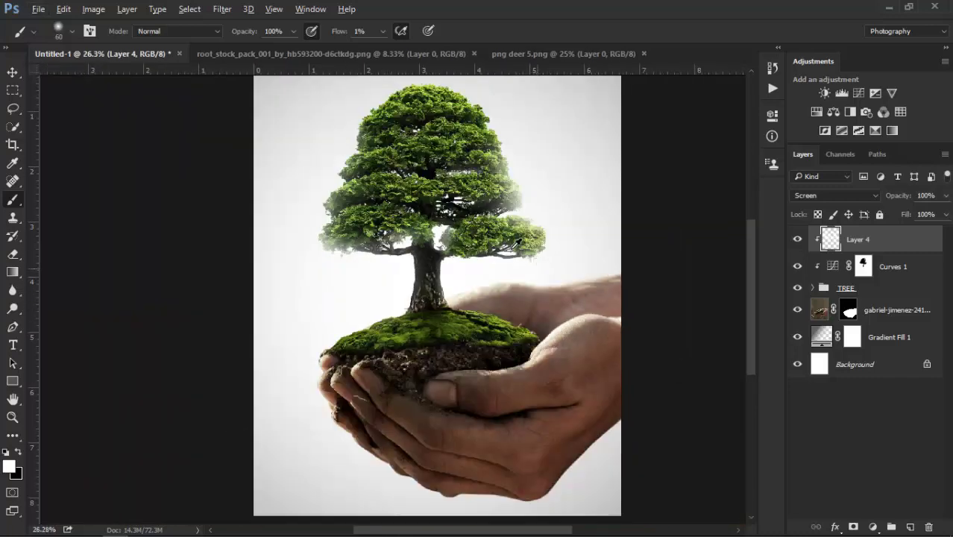
Step: Set Layer 4's fill to 93% and toggle its visibility to compare before and after
left_click(945, 214)
left_click_drag(941, 232, 926, 234)
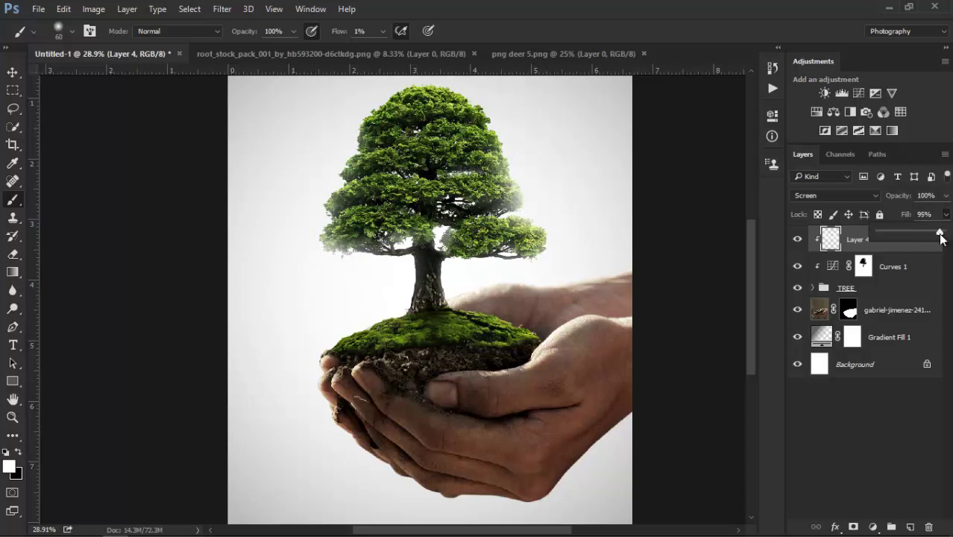
left_click(797, 238)
left_click(796, 238)
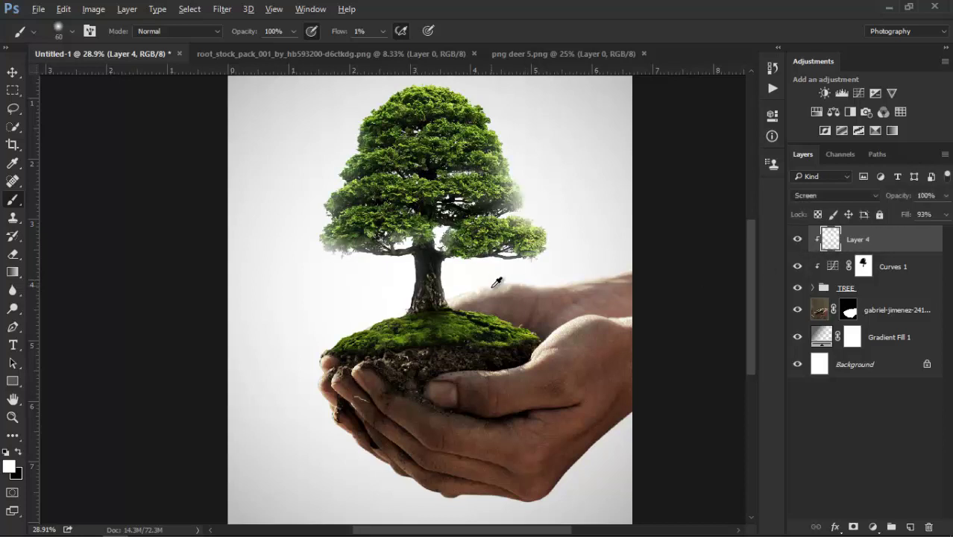
scroll(495, 282, "down", 2)
scroll(503, 287, "up", 1)
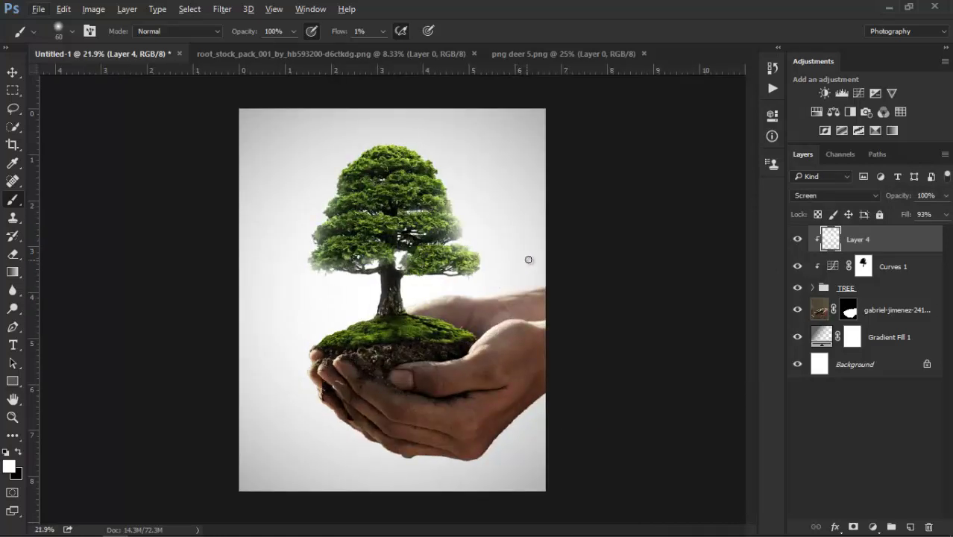
Step: Add a Curves adjustment clipped to the hands layer, raising the midpoint from 106 to 144
left_click(927, 315)
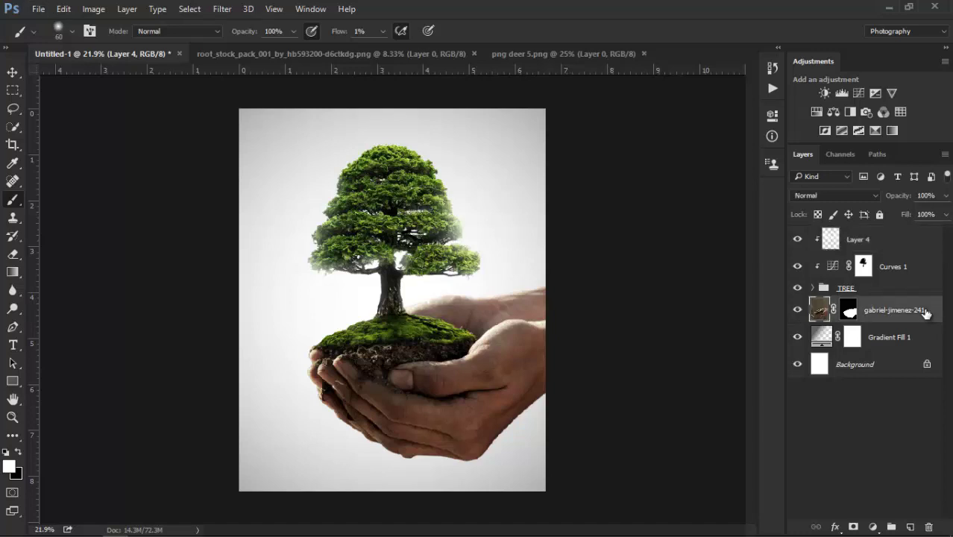
left_click(857, 93)
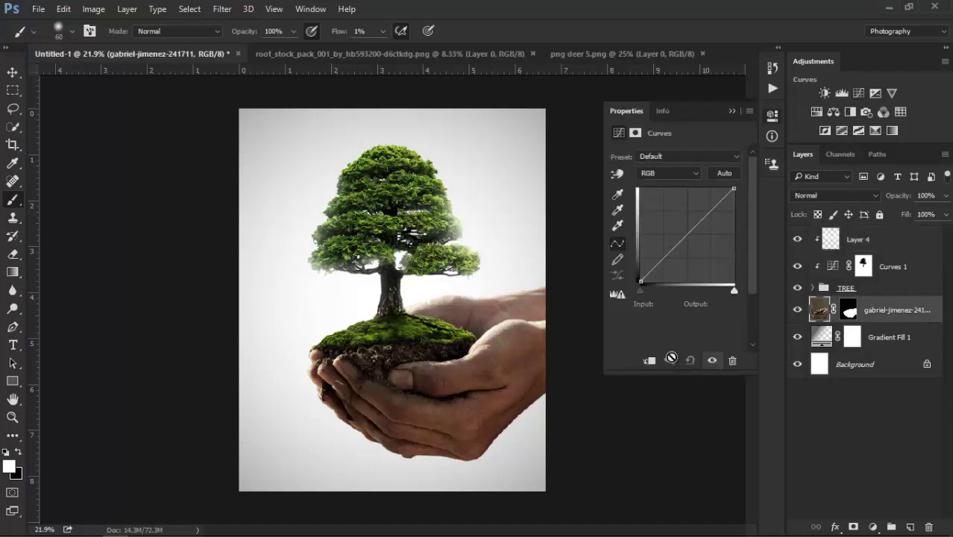
left_click(649, 360)
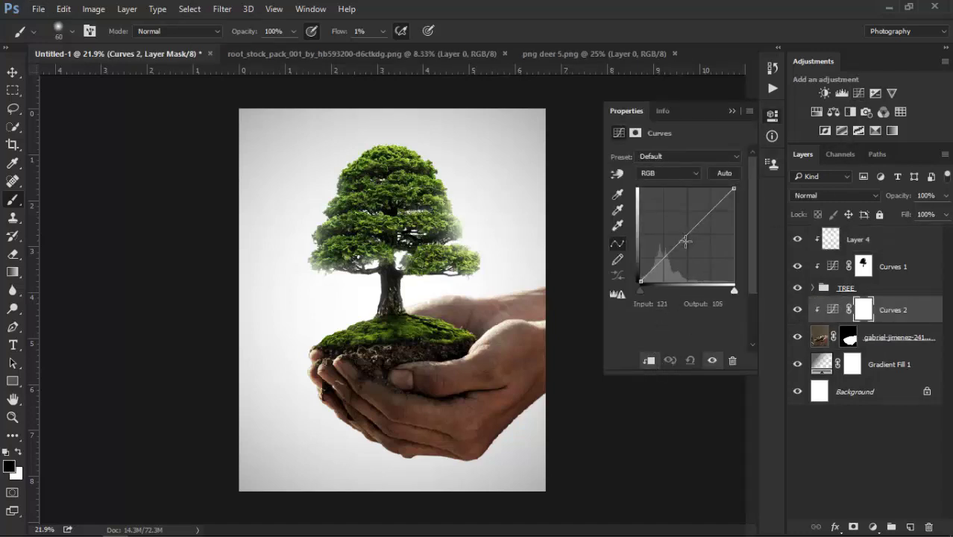
left_click_drag(685, 237, 679, 231)
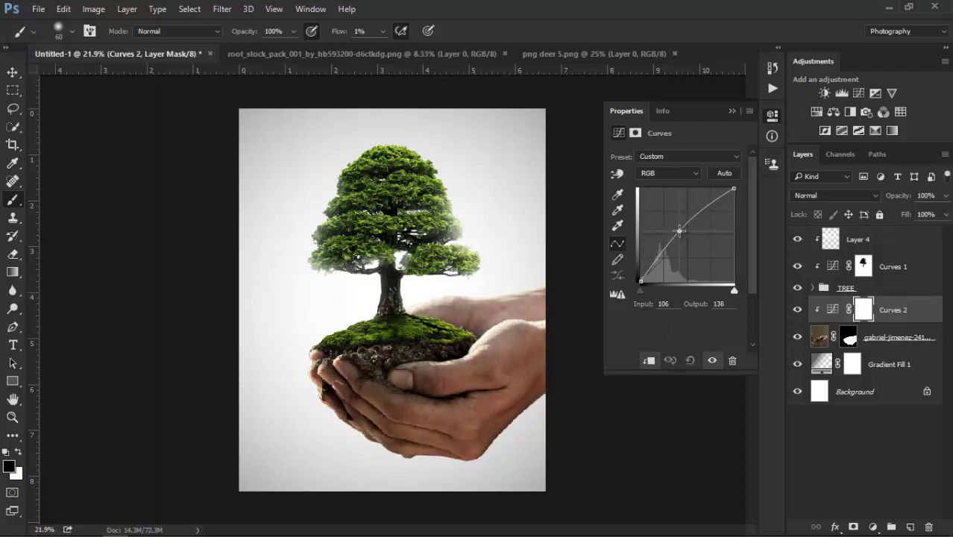
left_click_drag(679, 230, 678, 228)
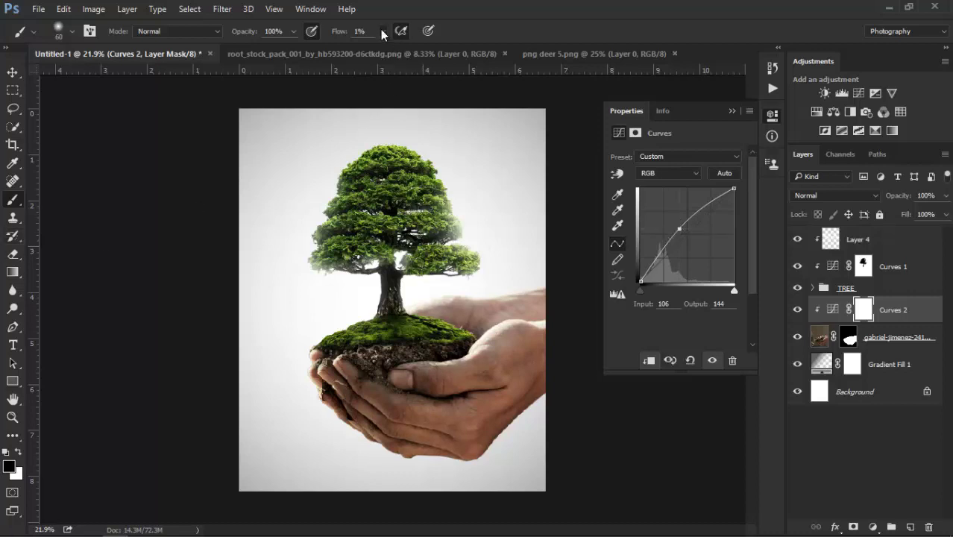
Step: Paint the Curves 2 mask at 26% flow to hold back brightening on the lower hand and fingers
left_click_drag(380, 31, 397, 58)
scroll(528, 421, "up", 2)
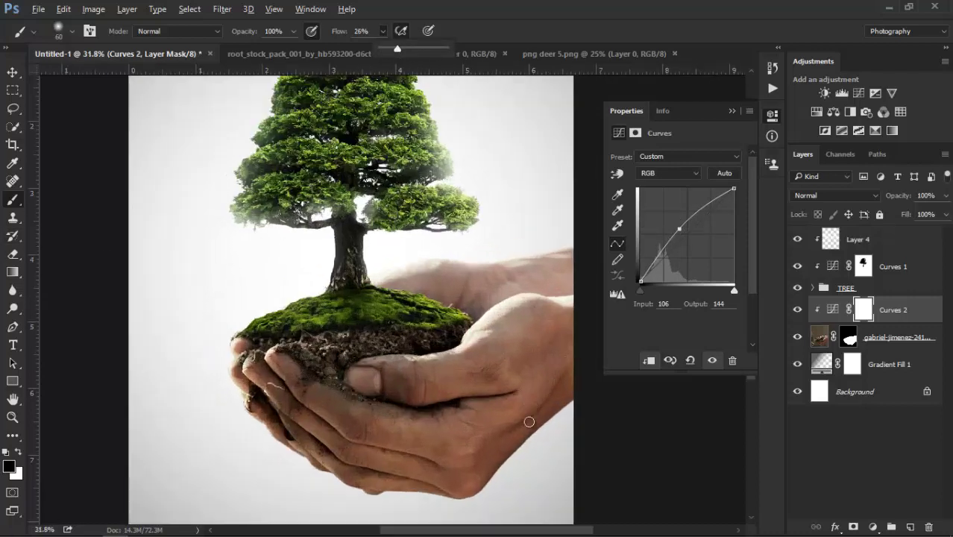
key("bracketright")
key("bracketright")
key("bracketright")
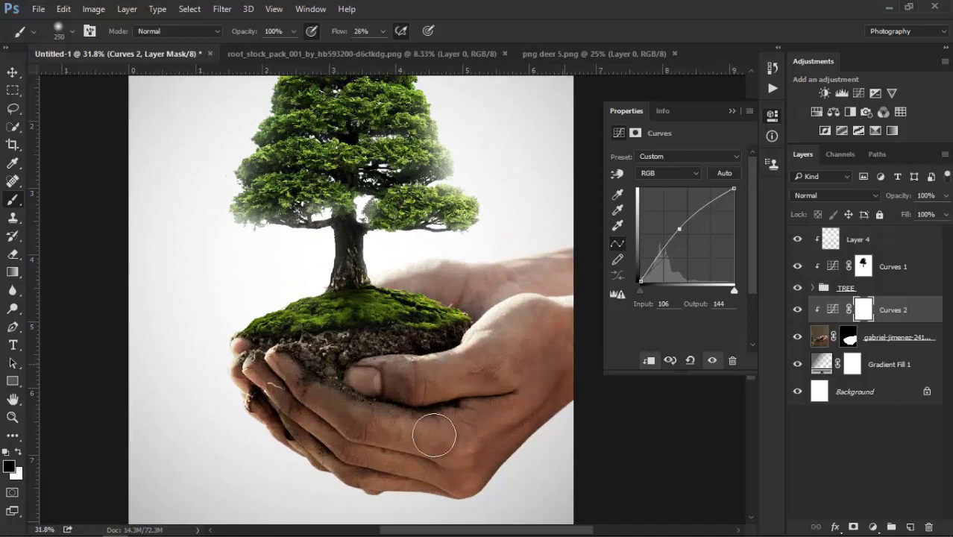
left_click_drag(373, 473, 503, 429)
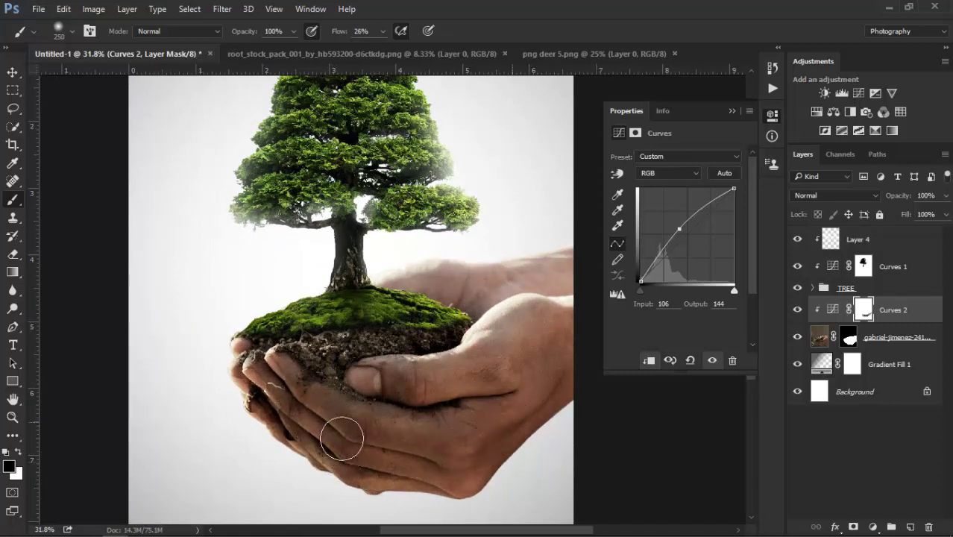
scroll(335, 431, "down", 1)
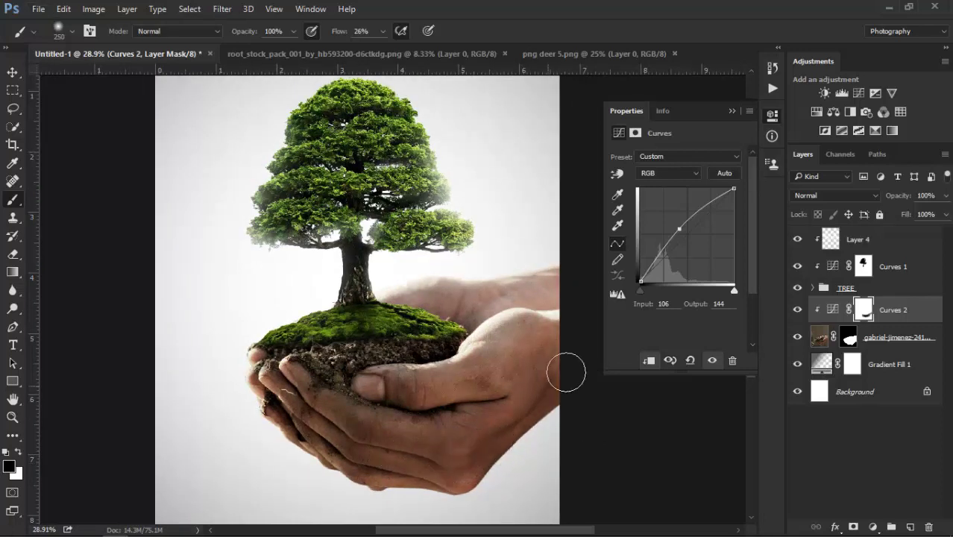
scroll(499, 396, "down", 1)
scroll(500, 396, "down", 1)
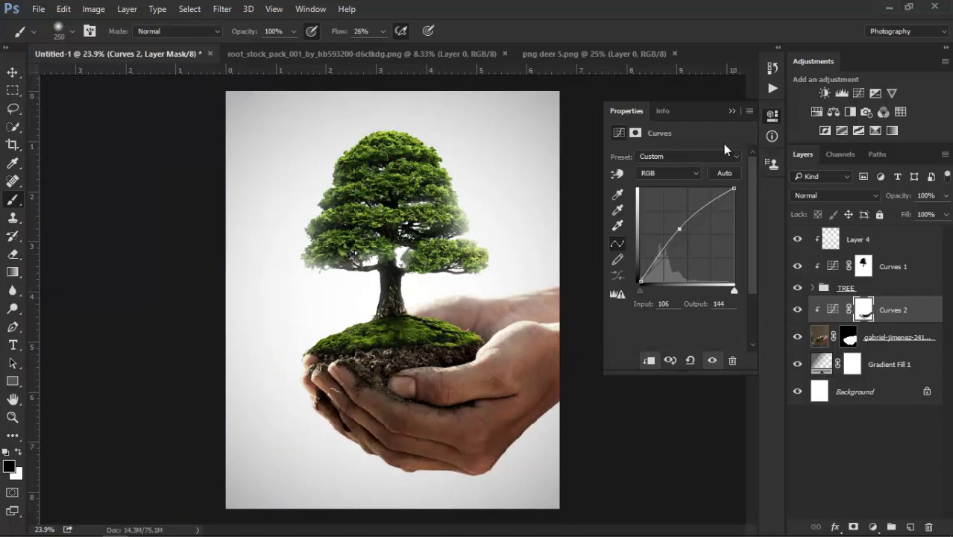
left_click(730, 112)
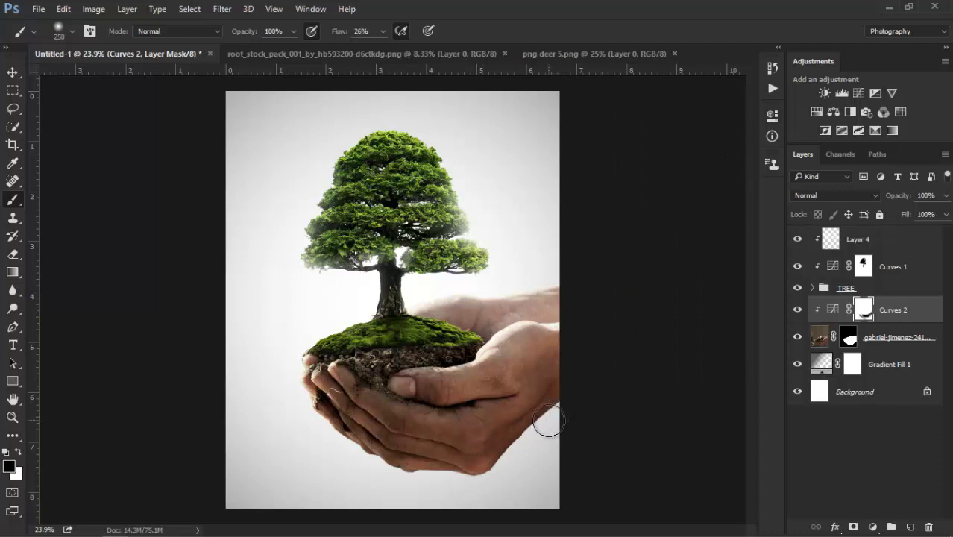
mouse_move(548, 422)
left_mouse_down()
mouse_move(485, 436)
mouse_move(404, 426)
mouse_move(463, 454)
left_mouse_up()
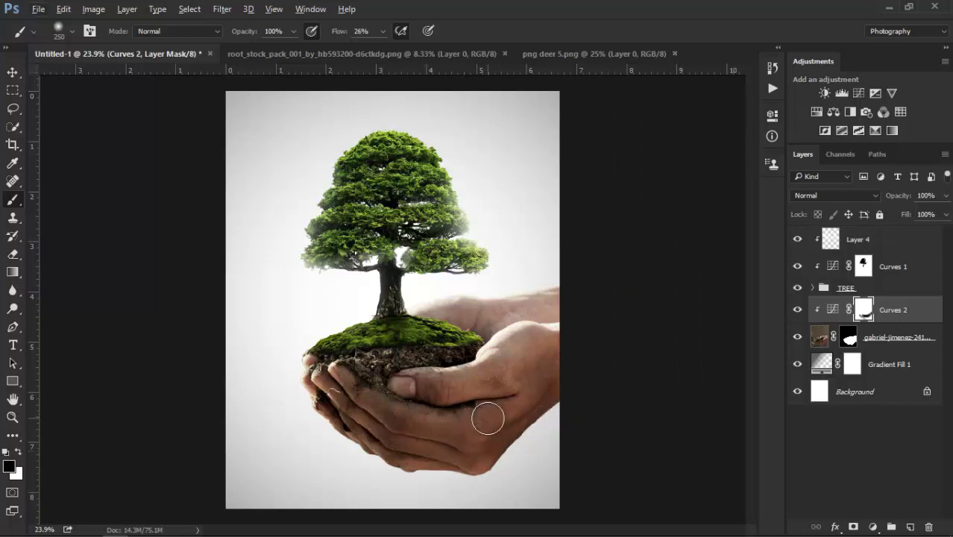
left_click(861, 244)
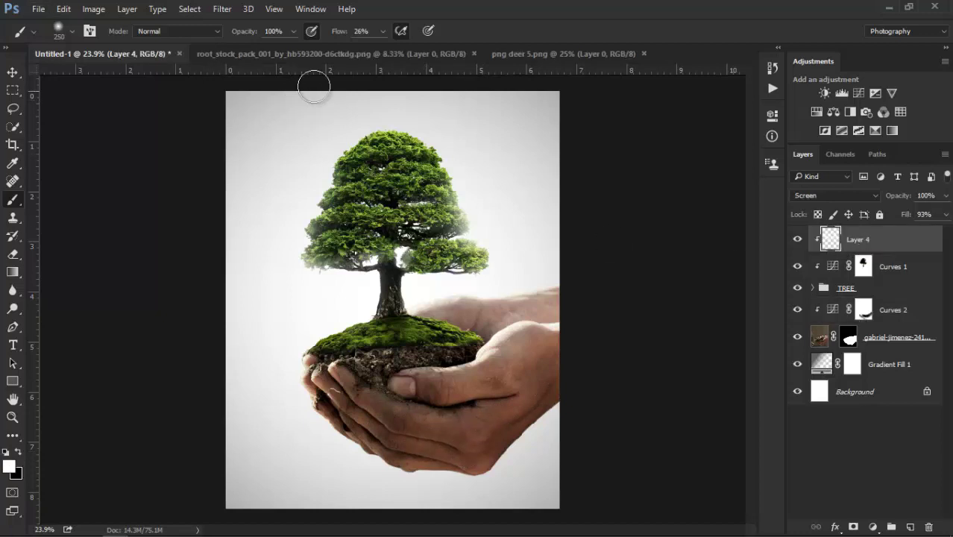
Step: Bring the roots image in as Layer 5, scale it to about 32%, and place it over the soil clump
left_click(438, 56)
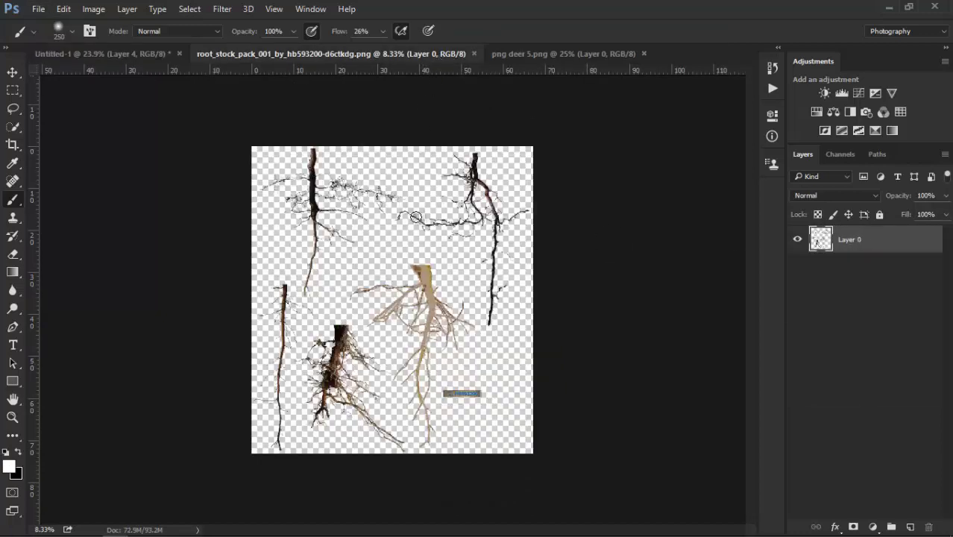
left_click(12, 72)
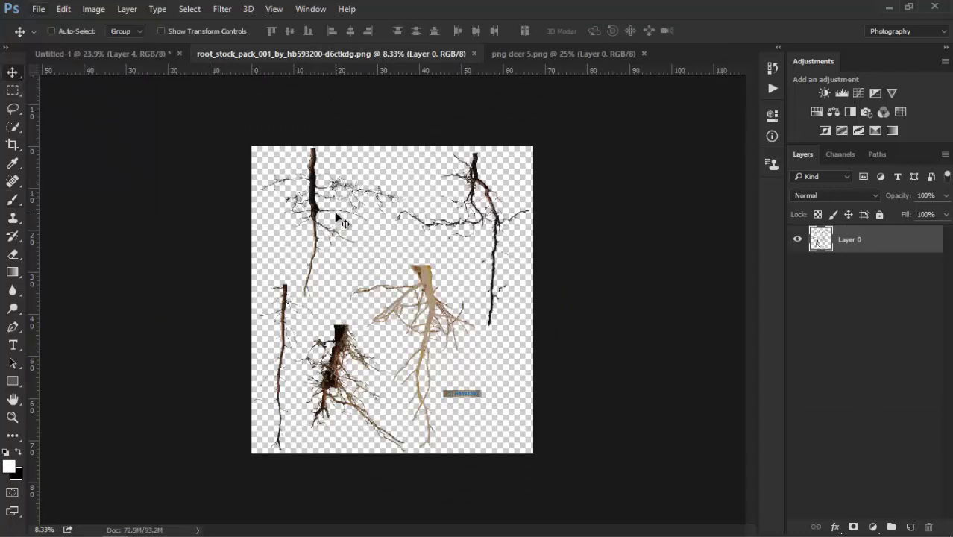
mouse_move(287, 184)
left_mouse_down()
mouse_move(130, 53)
mouse_move(400, 276)
left_mouse_up()
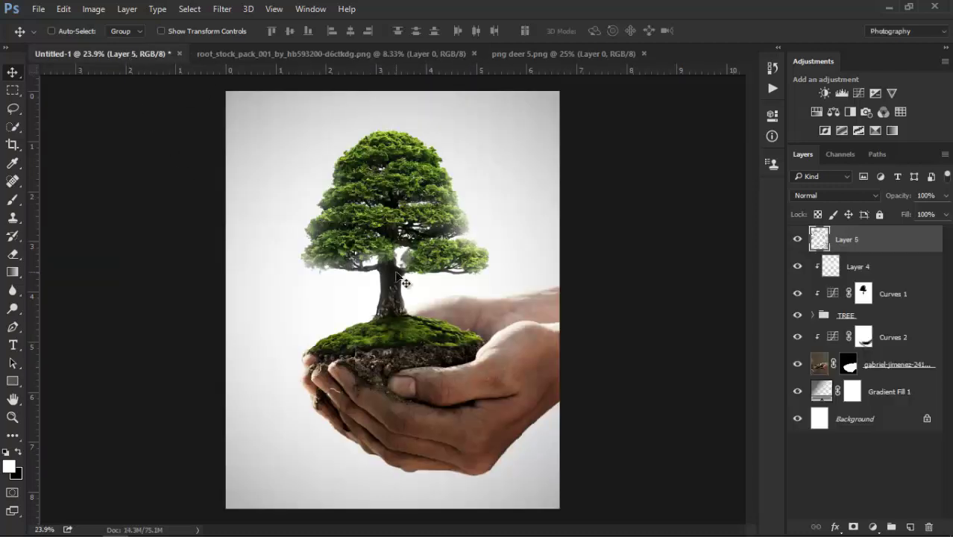
left_click_drag(414, 347, 455, 264)
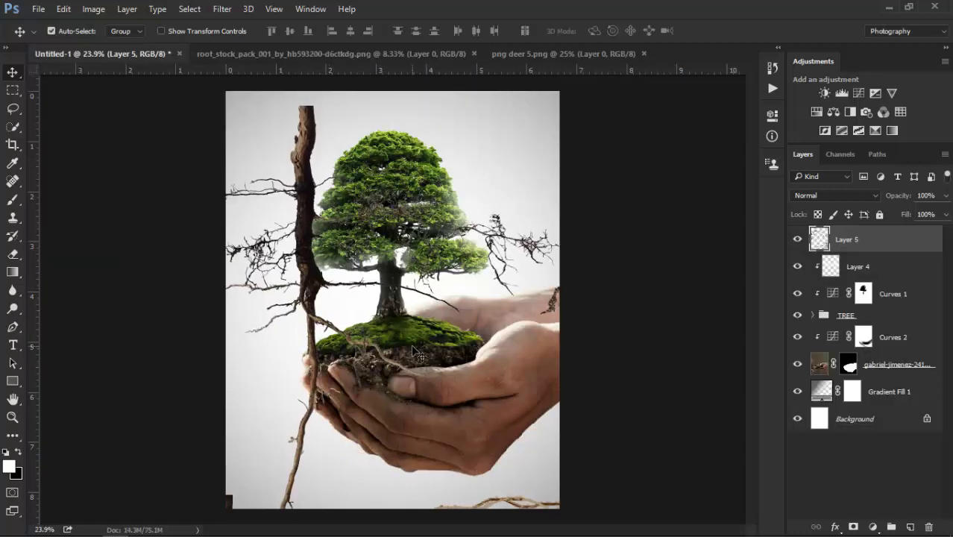
key("ctrl+t")
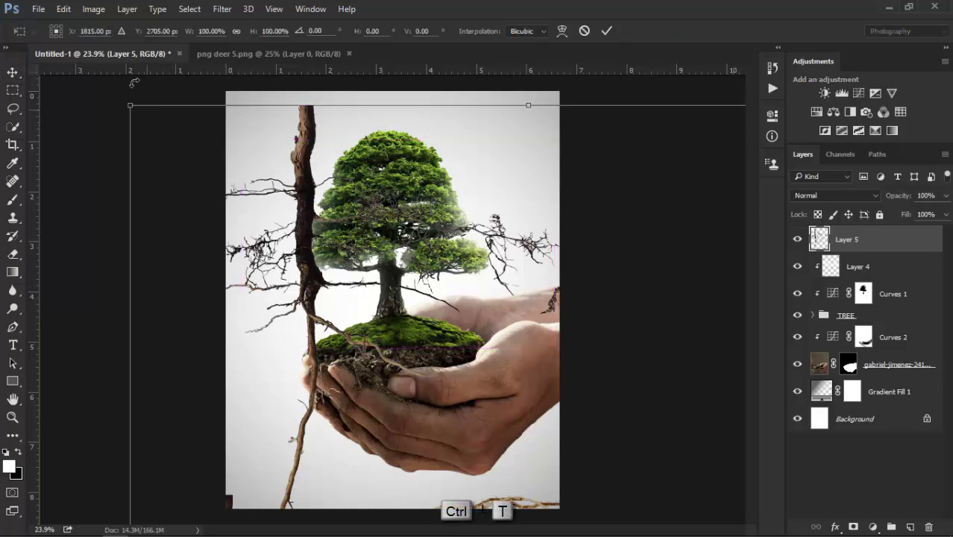
left_click_drag(130, 104, 400, 401)
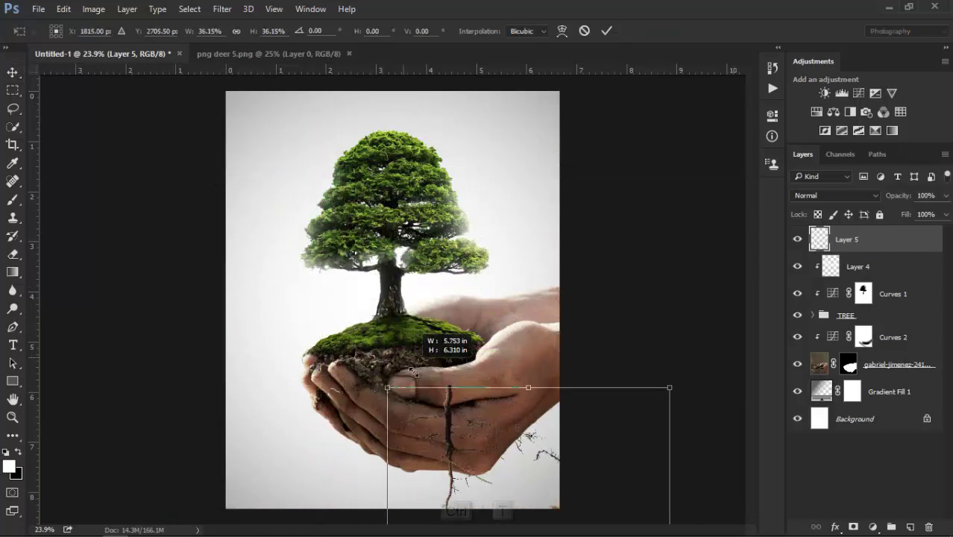
left_click_drag(520, 480, 396, 258)
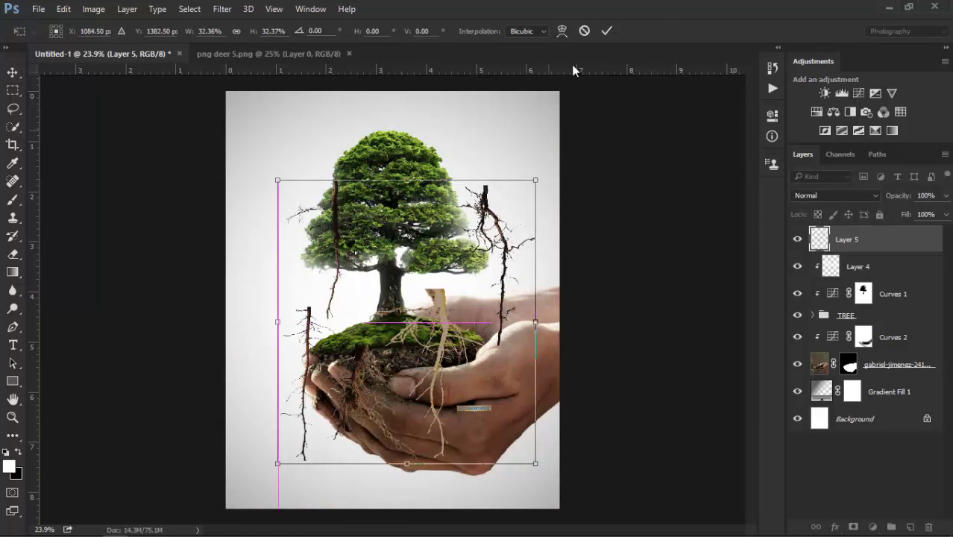
left_click(608, 31)
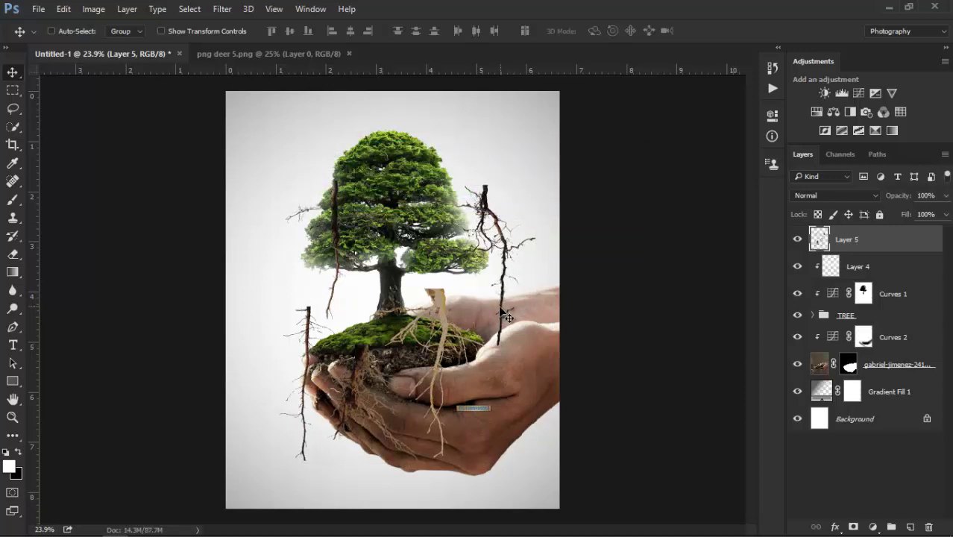
left_click(12, 199)
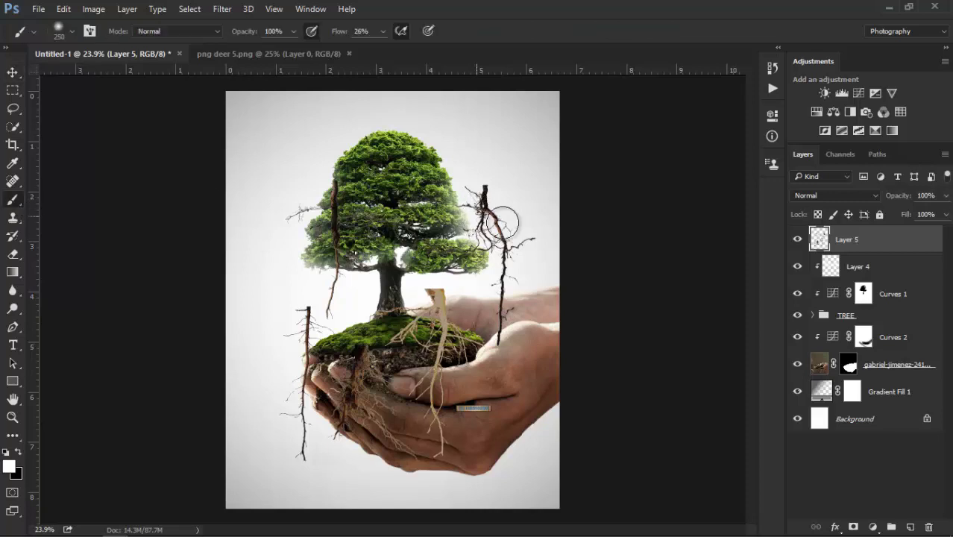
Step: Cut the right-hand root onto Layer 6, hide Layer 5, and move the root over the left fingers
scroll(514, 223, "up", 1)
left_click(12, 108)
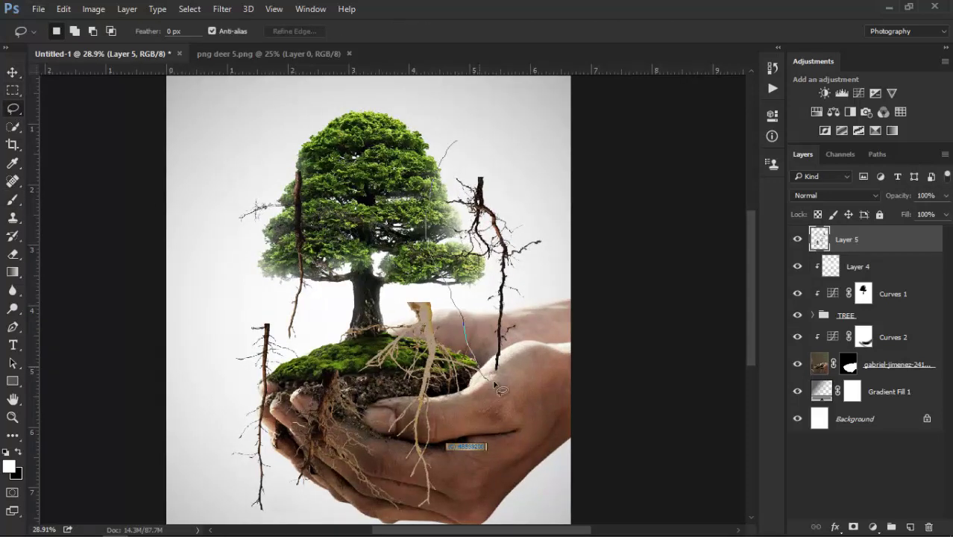
left_click_drag(554, 300, 450, 294)
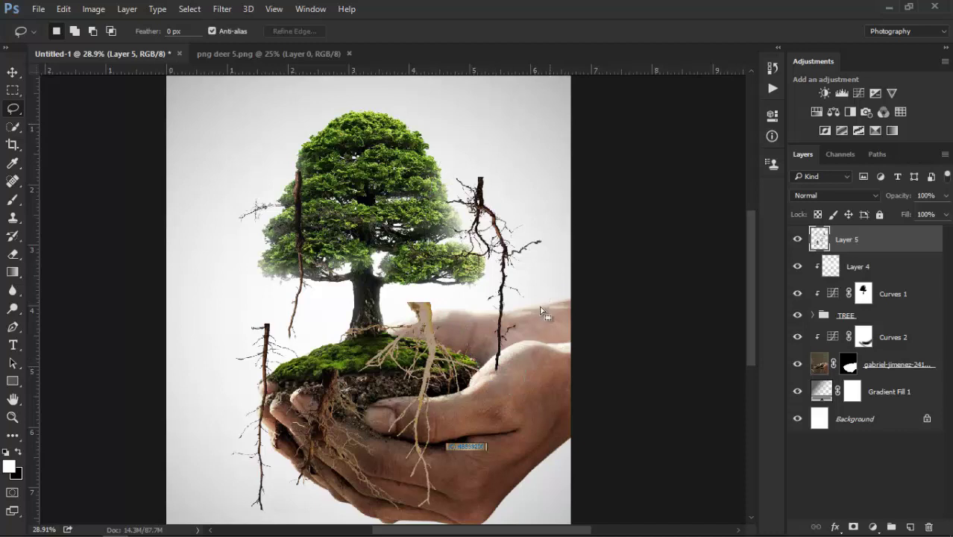
right_click(494, 290)
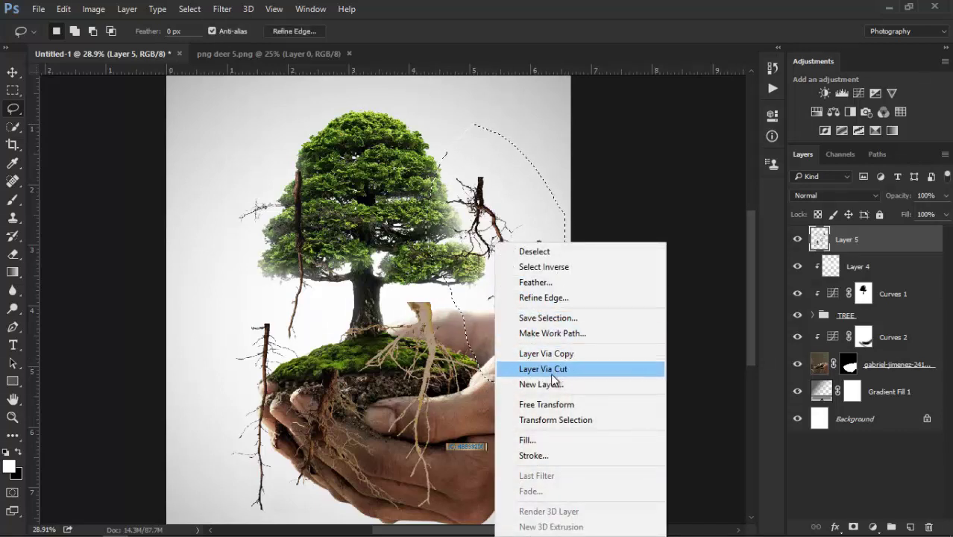
left_click(550, 370)
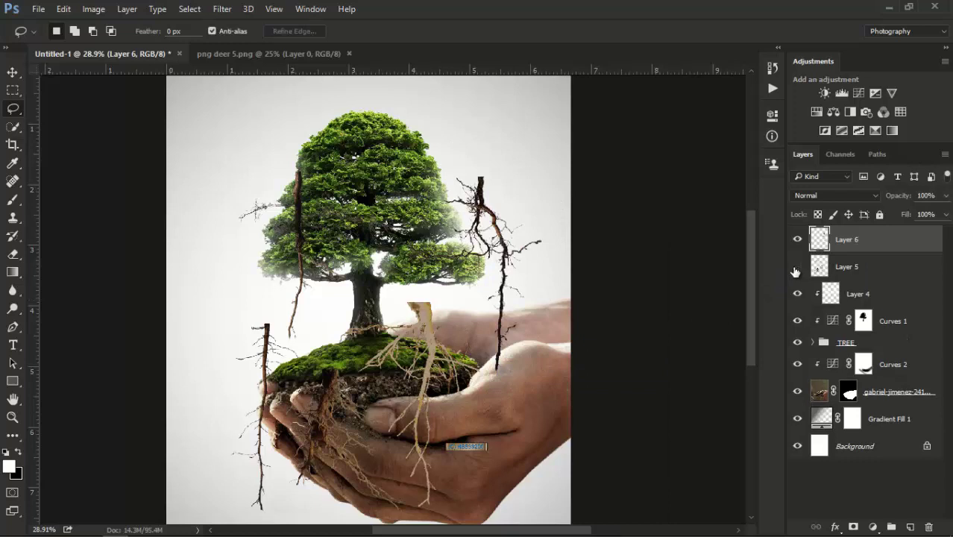
left_click(796, 269)
key("v")
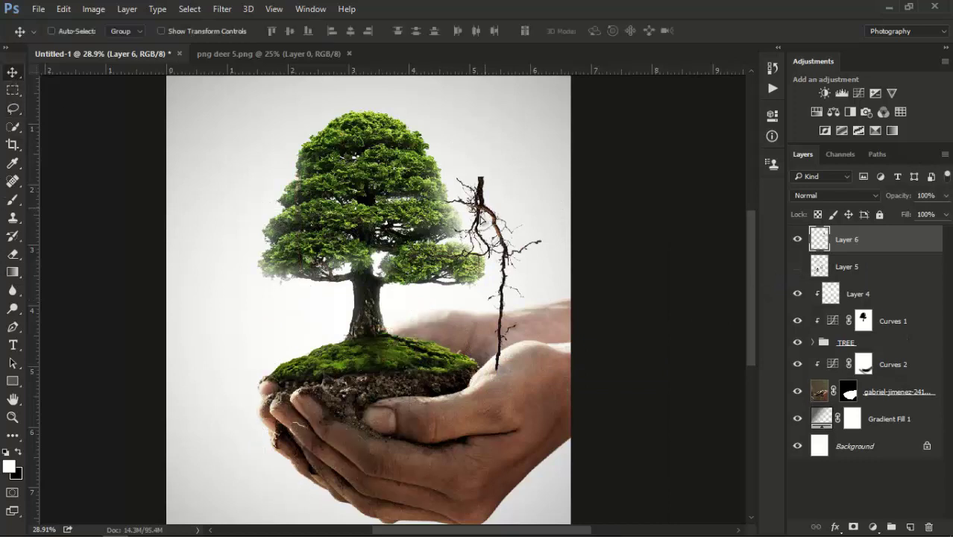
left_click_drag(500, 289, 314, 385)
Step: Shrink the root to about 44% and tilt it to roughly -22 degrees over the hands
scroll(314, 384, "up", 2)
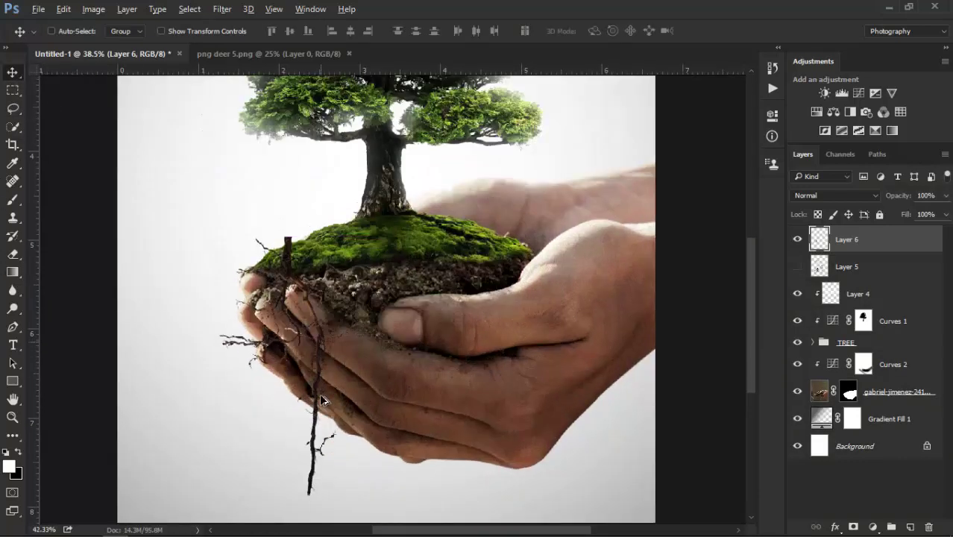
scroll(320, 401, "up", 2)
key("ctrl+t")
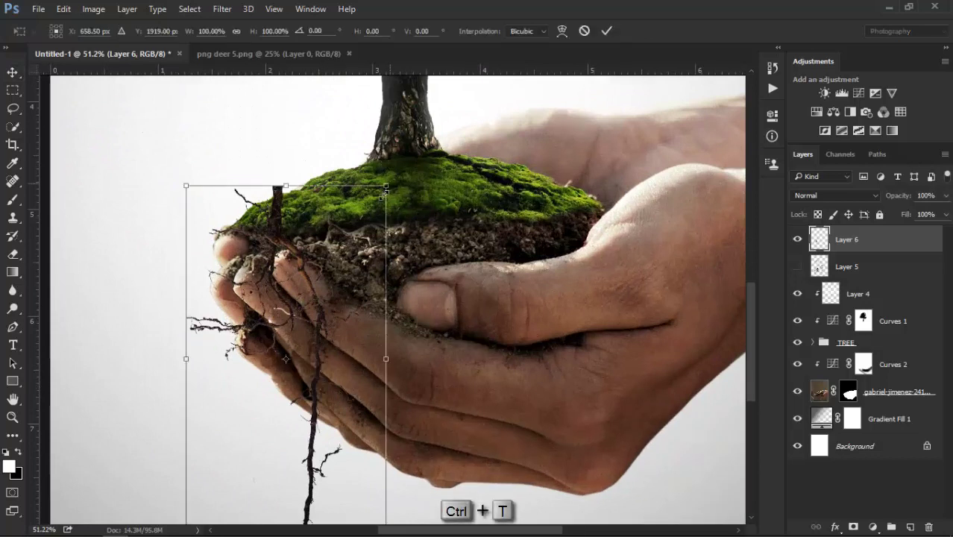
left_click_drag(386, 185, 275, 378)
left_click_drag(375, 383, 316, 315)
left_click_drag(277, 454, 330, 390)
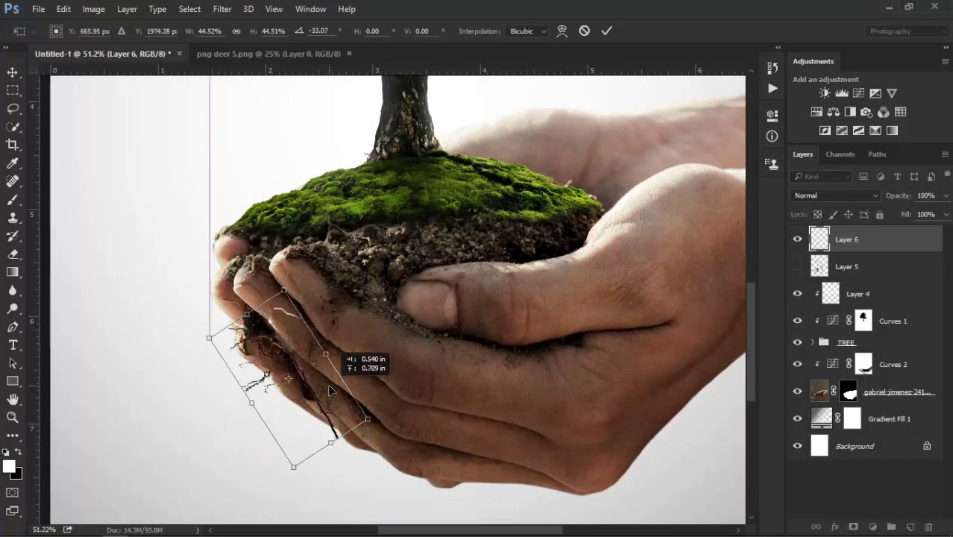
left_click_drag(293, 466, 273, 502)
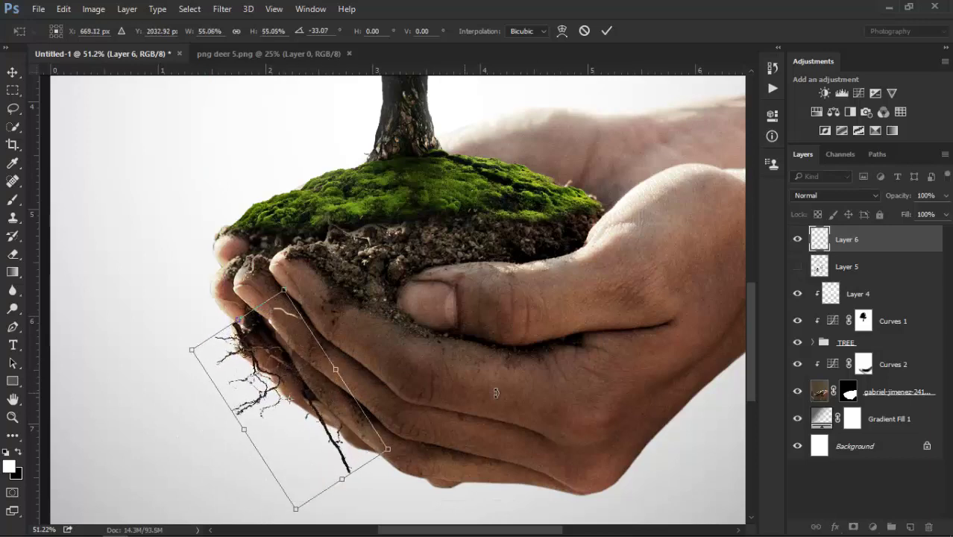
left_click_drag(489, 369, 492, 406)
left_click_drag(331, 408, 334, 408)
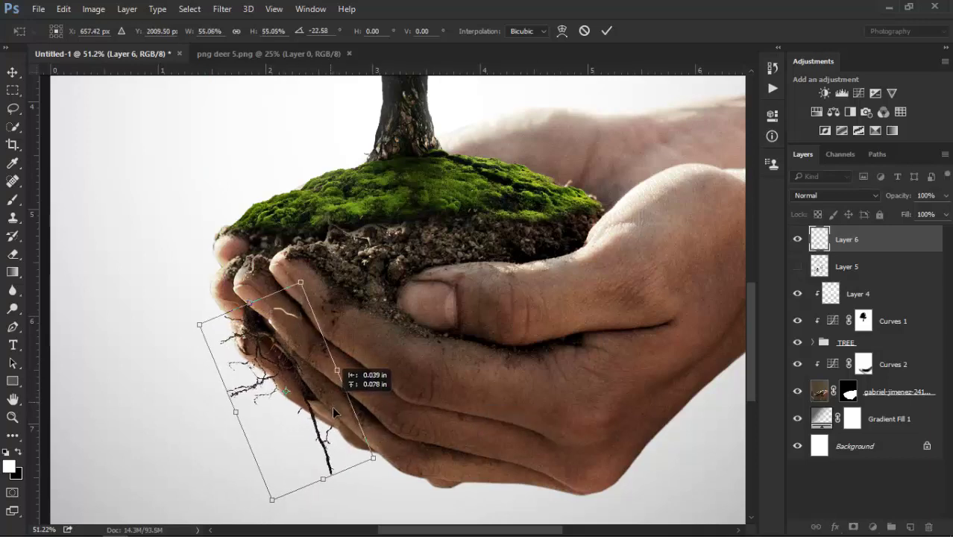
Step: Enlarge the root to about 60%, align its angle with the fingers, and commit the transform
right_click(341, 393)
left_click(313, 400)
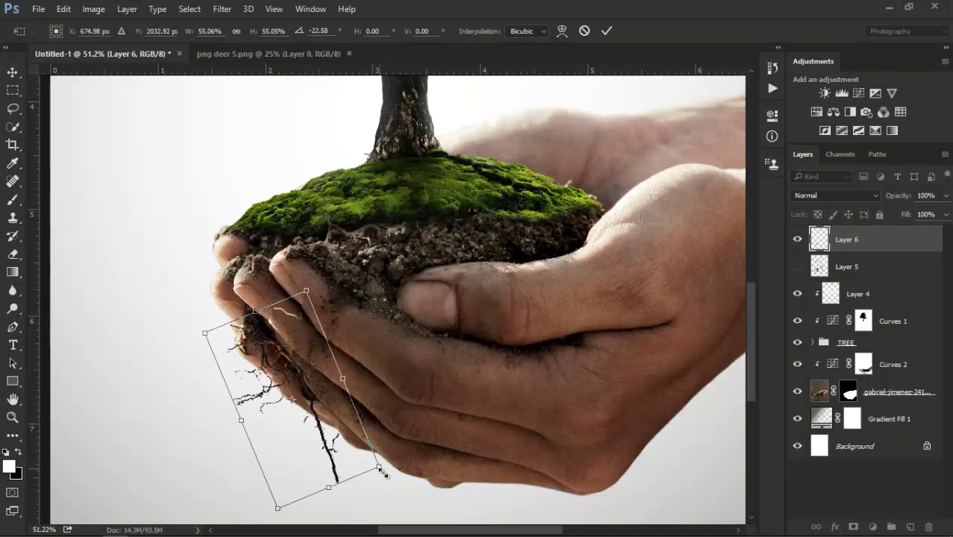
left_click_drag(384, 474, 396, 490)
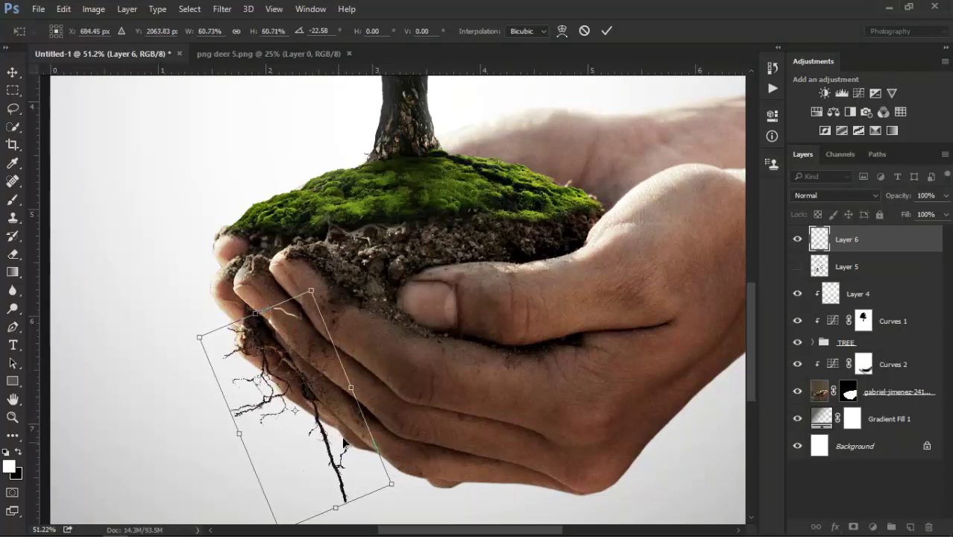
scroll(342, 441, "up", 2)
scroll(339, 417, "up", 2)
scroll(337, 406, "up", 2)
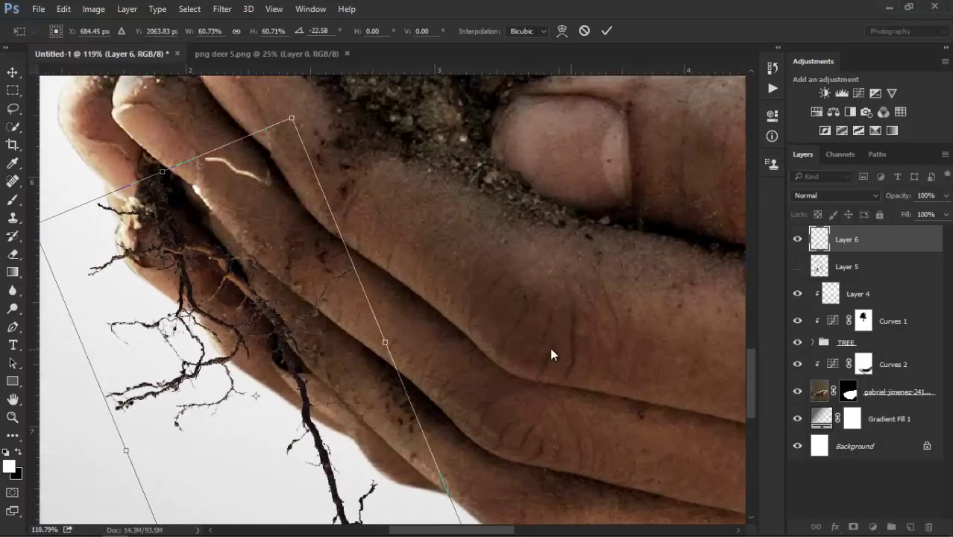
left_click_drag(549, 347, 585, 326)
left_click_drag(273, 284, 258, 276)
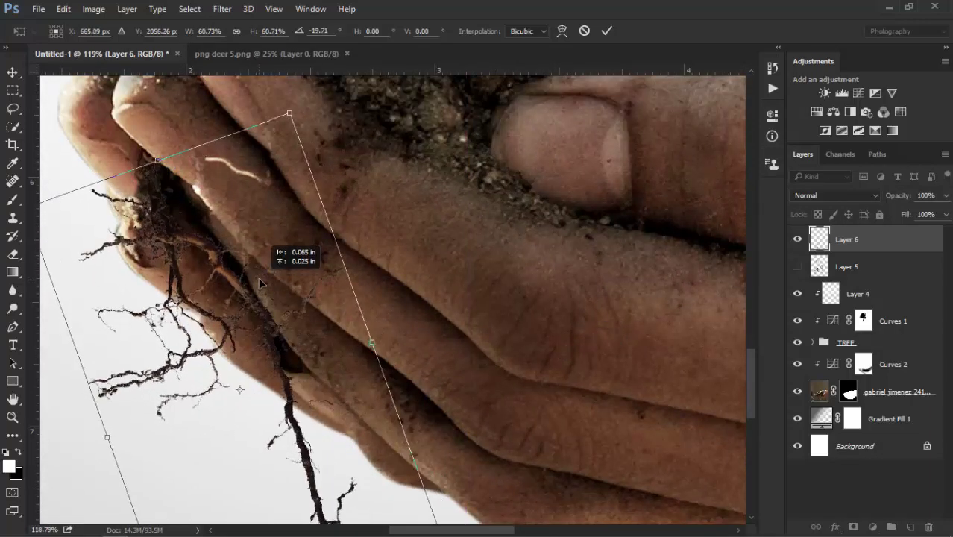
left_click_drag(417, 283, 422, 270)
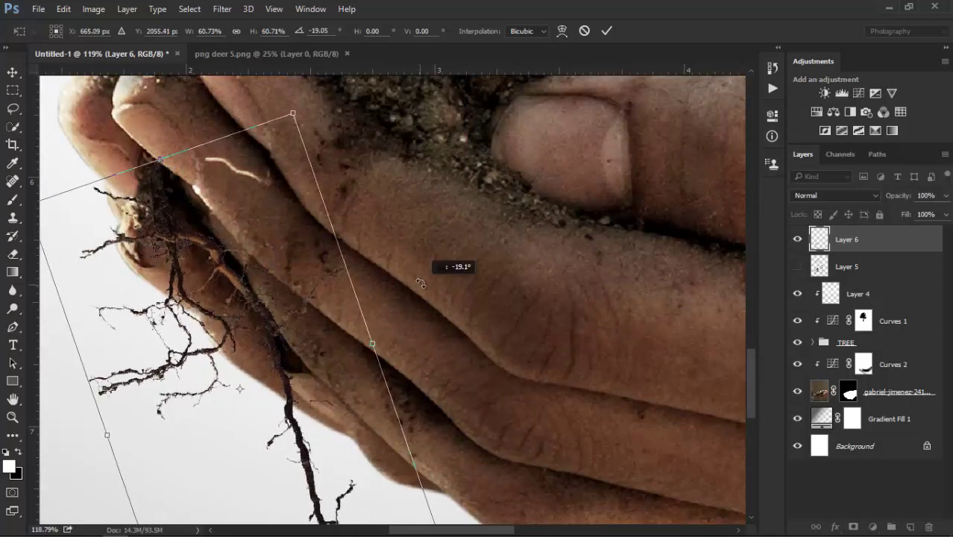
left_click(604, 30)
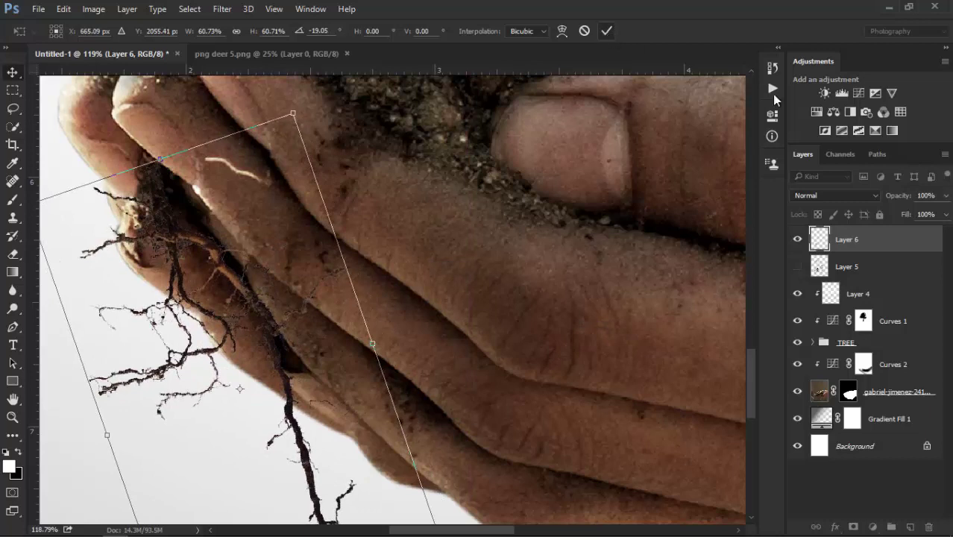
Step: Add a Curves adjustment clipped to Layer 6, pulling the curve down to darken the root
left_click(858, 93)
left_click(648, 360)
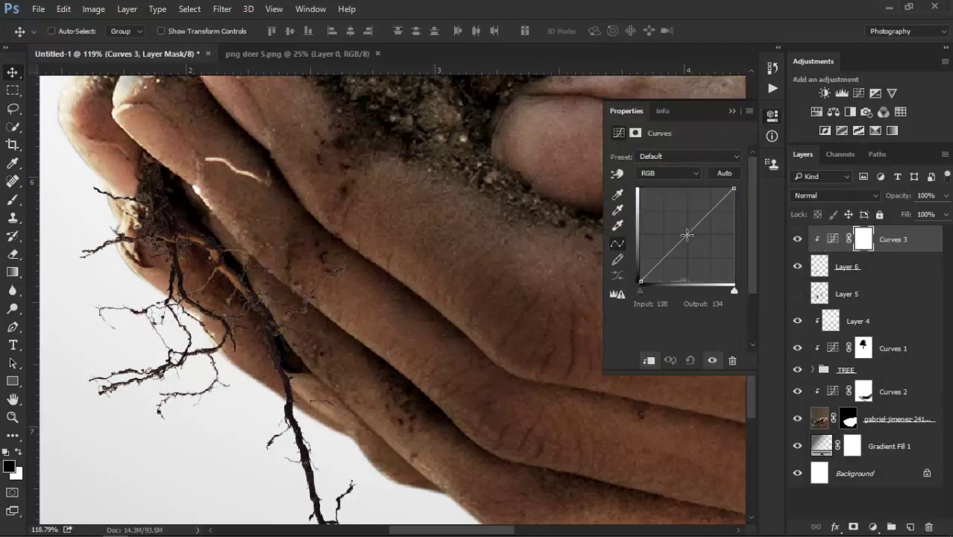
left_click_drag(686, 235, 690, 254)
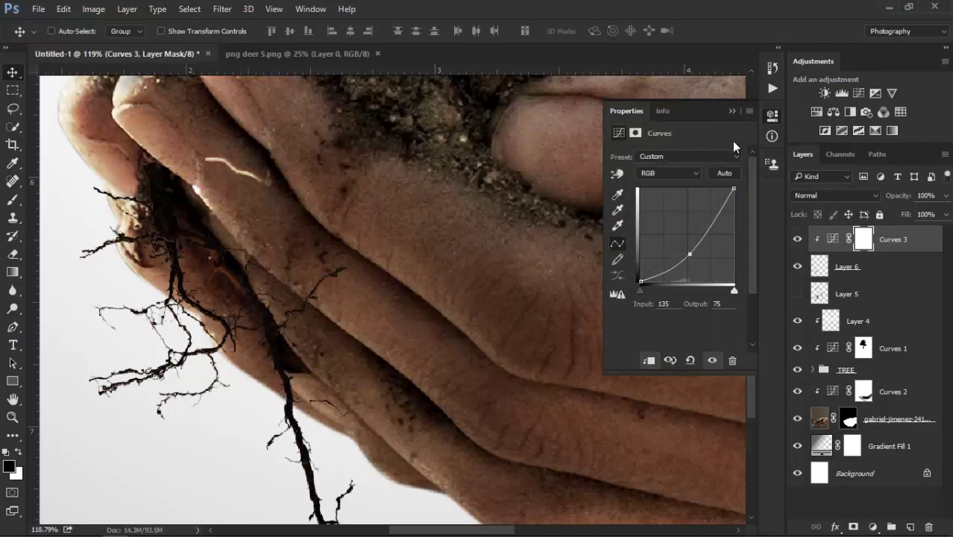
scroll(259, 303, "down", 3)
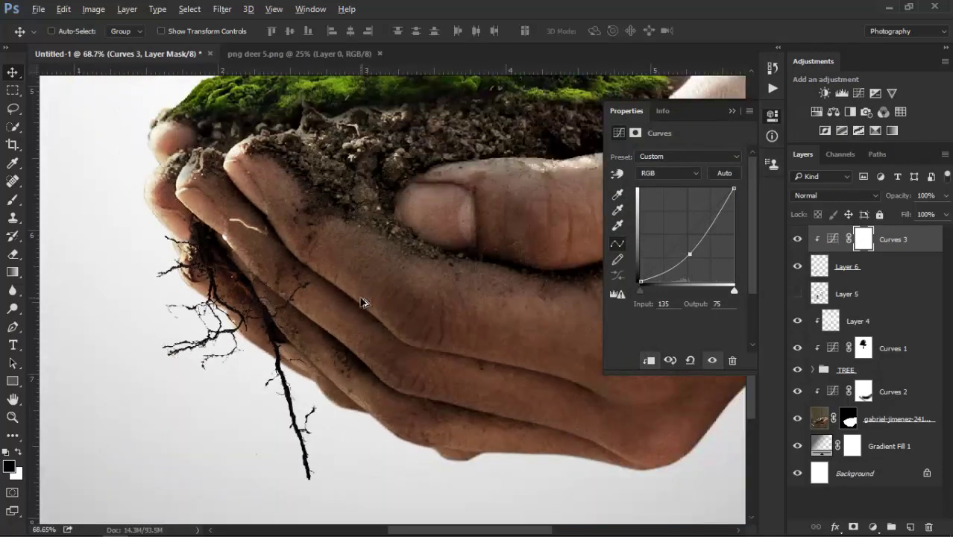
left_click(732, 112)
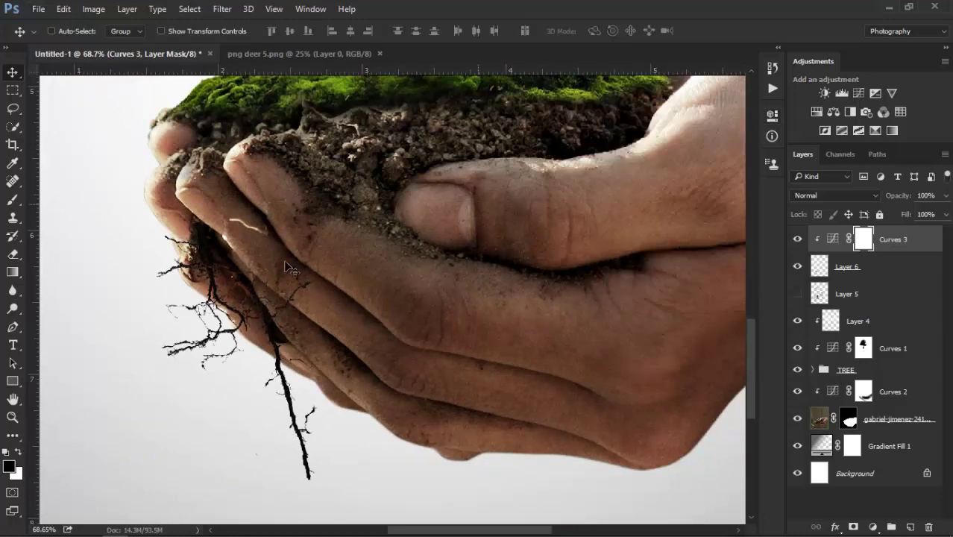
scroll(319, 290, "down", 2)
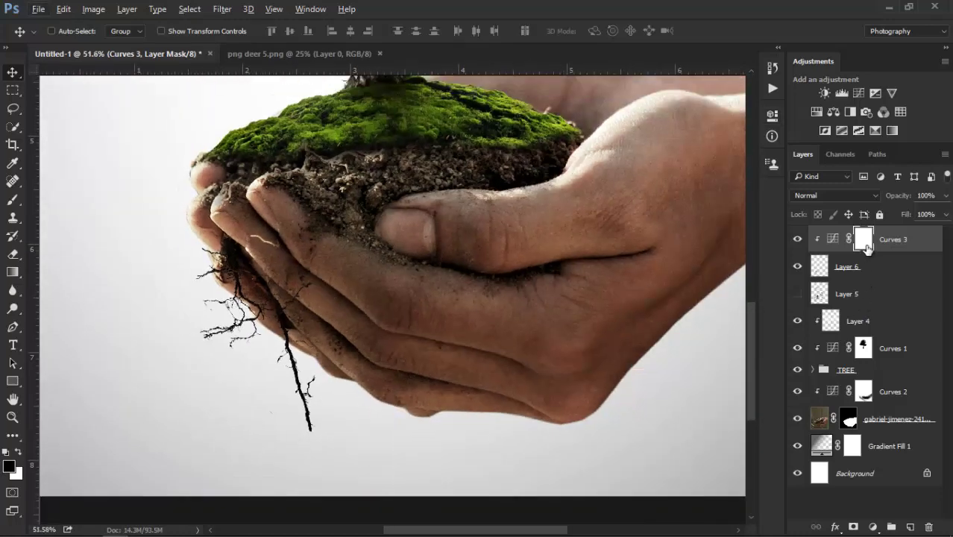
Step: Paint the Curves 3 mask with the Brush at 98% flow to darken the faint root branches
left_click(12, 201)
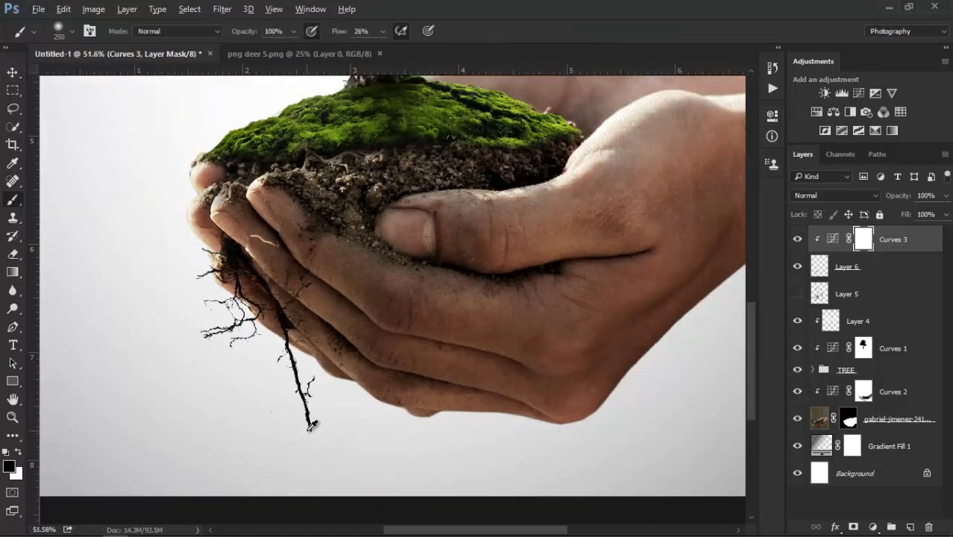
scroll(312, 425, "up", 1)
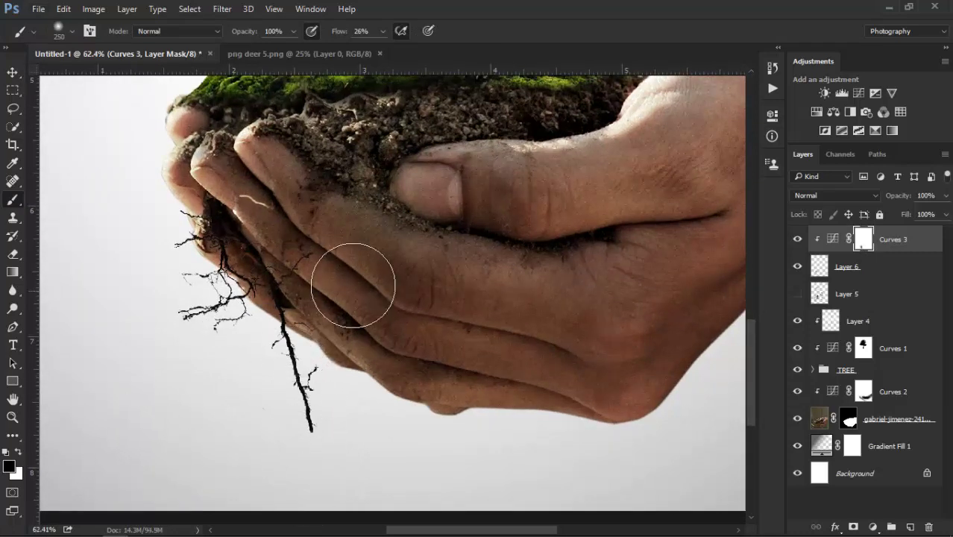
left_click_drag(388, 51, 430, 47)
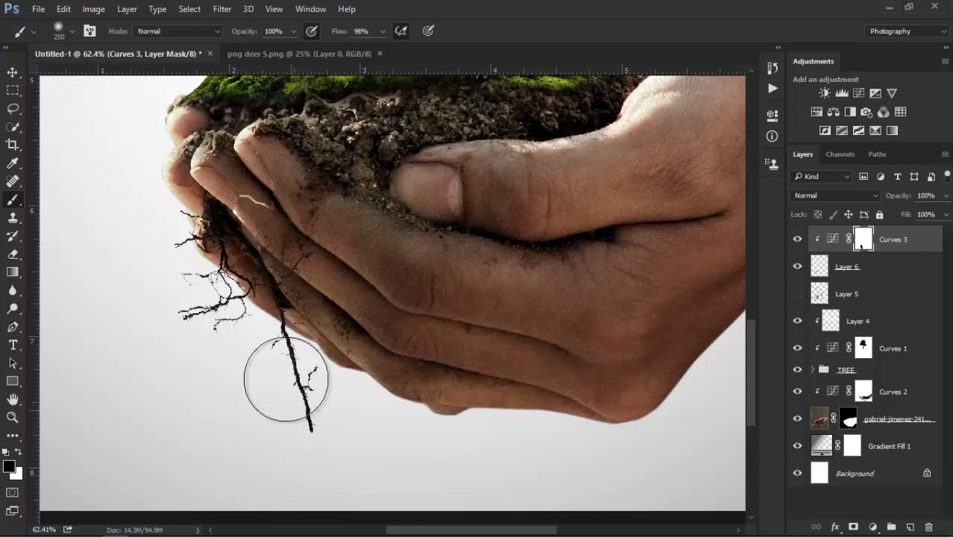
left_click_drag(195, 343, 197, 308)
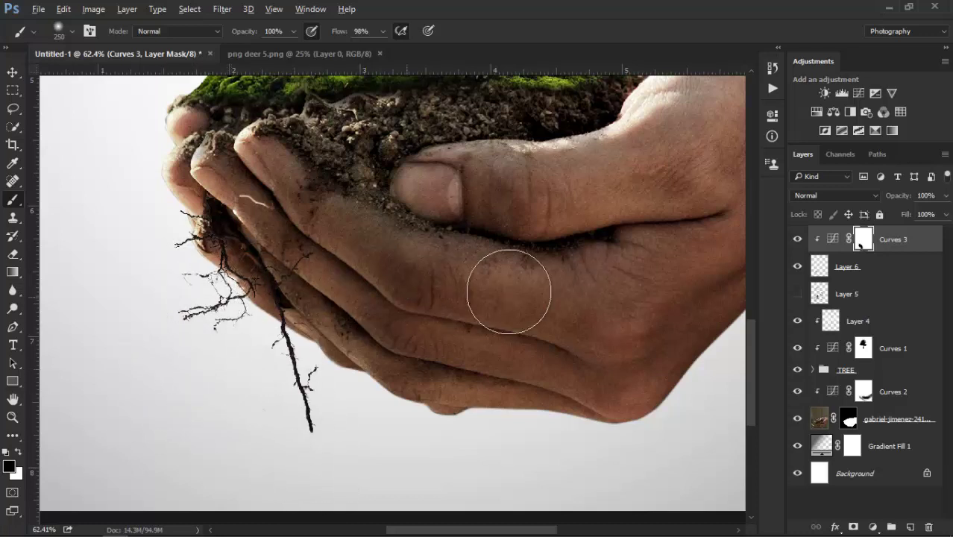
left_click(825, 301)
Step: Show Layer 5 and copy the root piece beside the treetop onto a new Layer 7
left_click(797, 294)
scroll(481, 293, "down", 3)
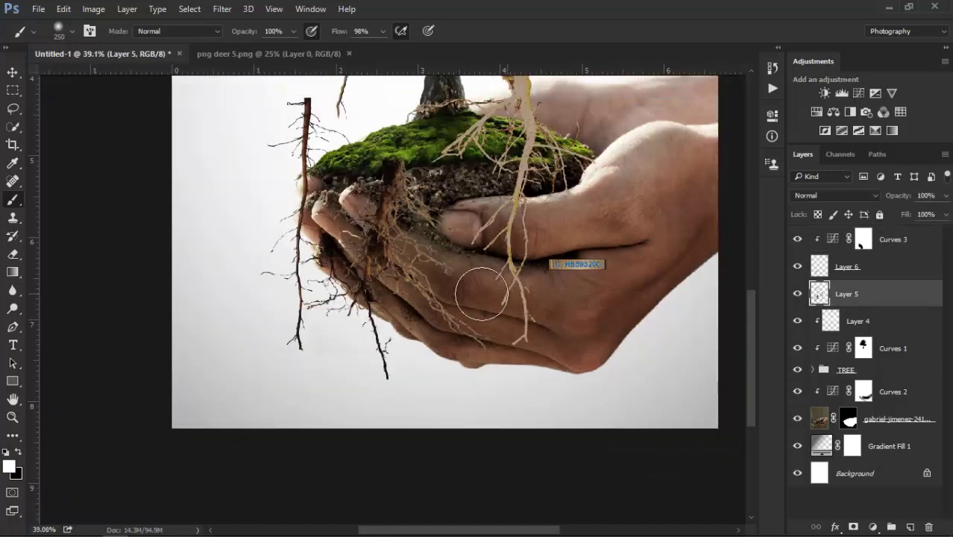
scroll(480, 293, "up", 1)
scroll(447, 283, "up", 2)
scroll(402, 273, "up", 3)
scroll(393, 270, "up", 3)
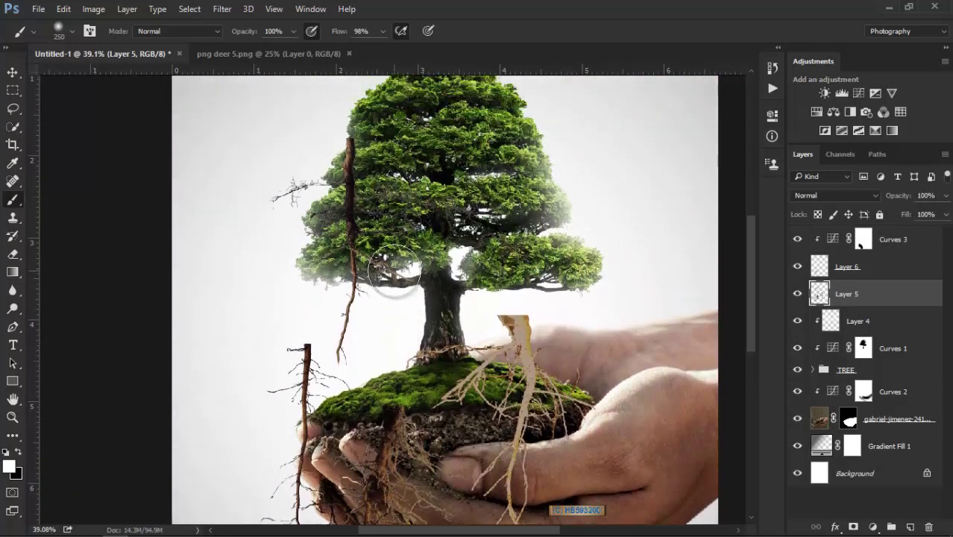
left_click(14, 110)
left_click_drag(347, 116, 324, 341)
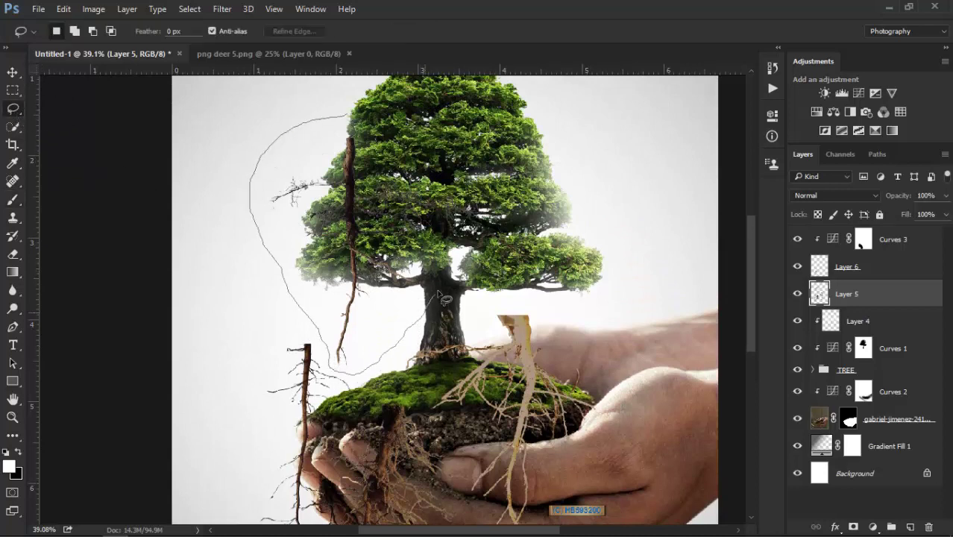
left_click_drag(389, 358, 367, 91)
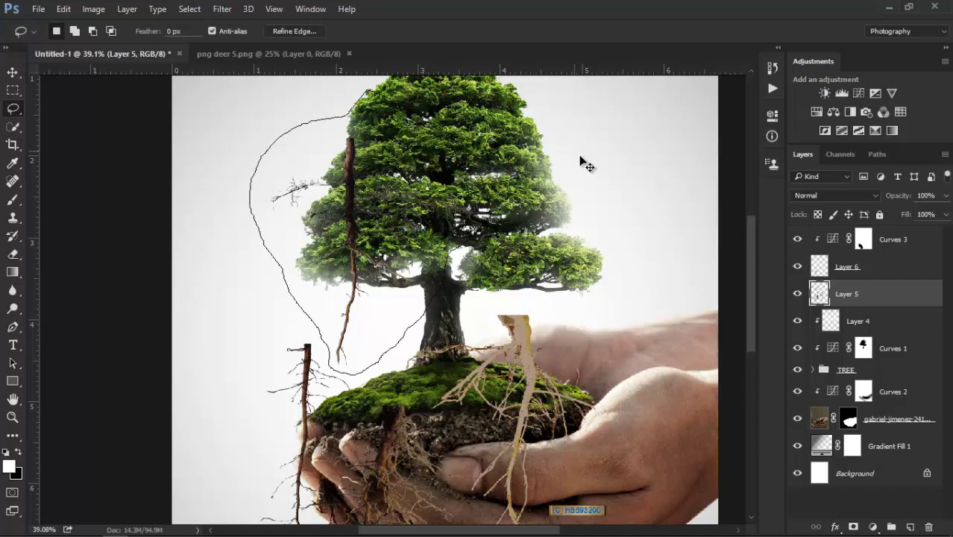
right_click(424, 273)
left_click(480, 369)
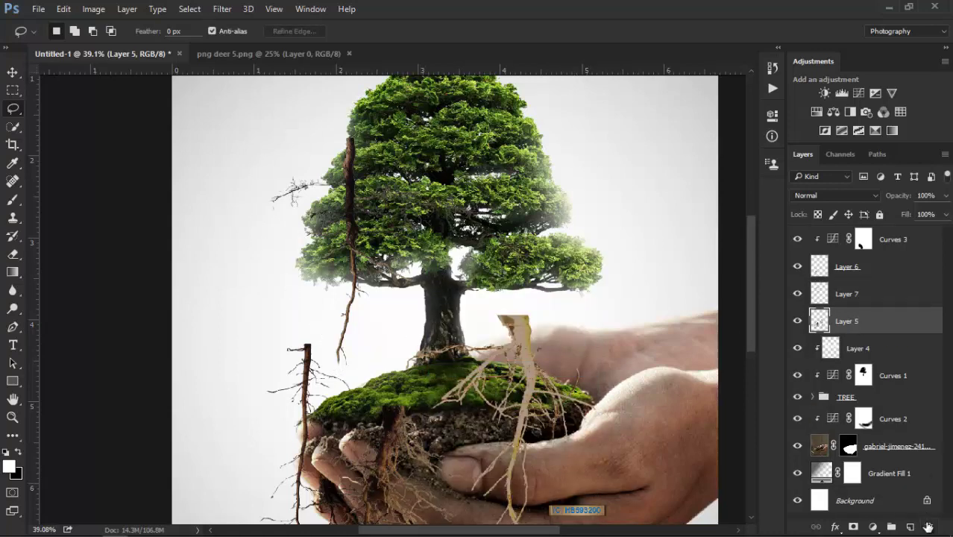
Step: Delete Layer 5 and move Layer 7's root piece to the left
left_click_drag(928, 526, 928, 527)
left_click(846, 290)
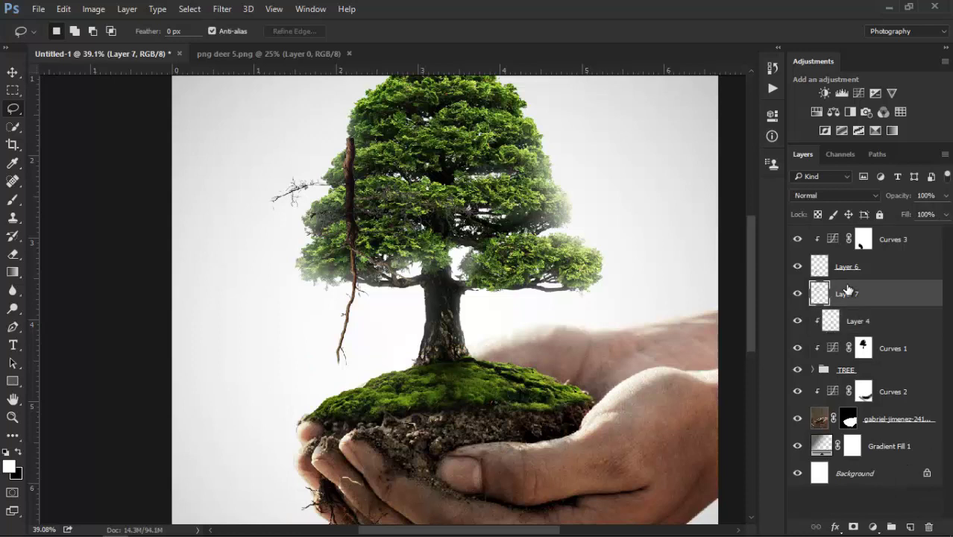
left_click(13, 72)
left_click_drag(369, 261, 339, 294)
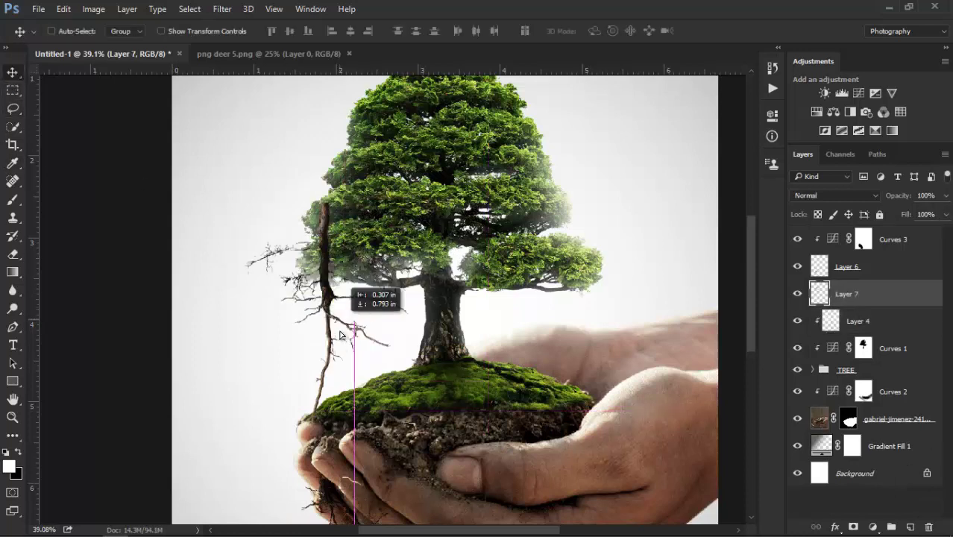
Step: Shrink the root piece to about 30% and rotate it roughly 70° onto the left fingers
key("ctrl+t")
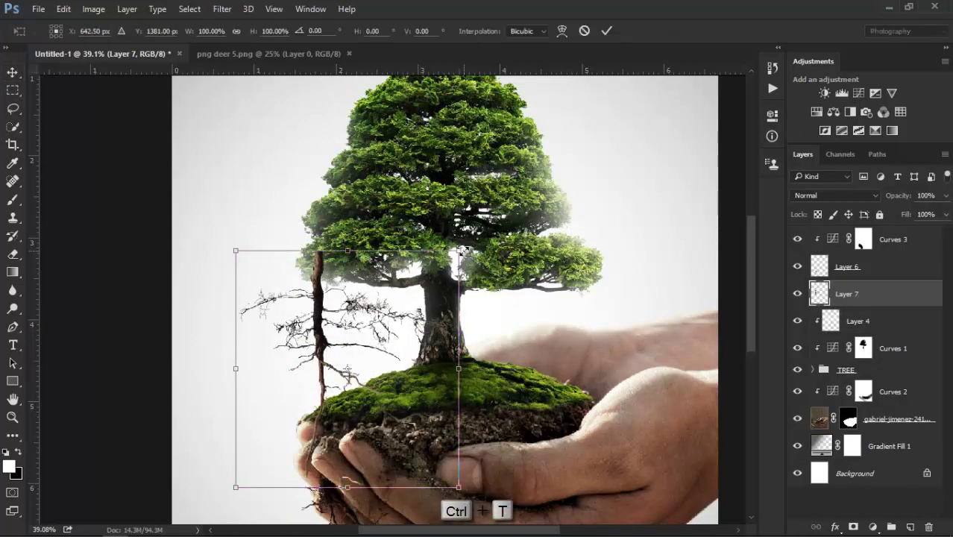
left_click_drag(458, 251, 303, 416)
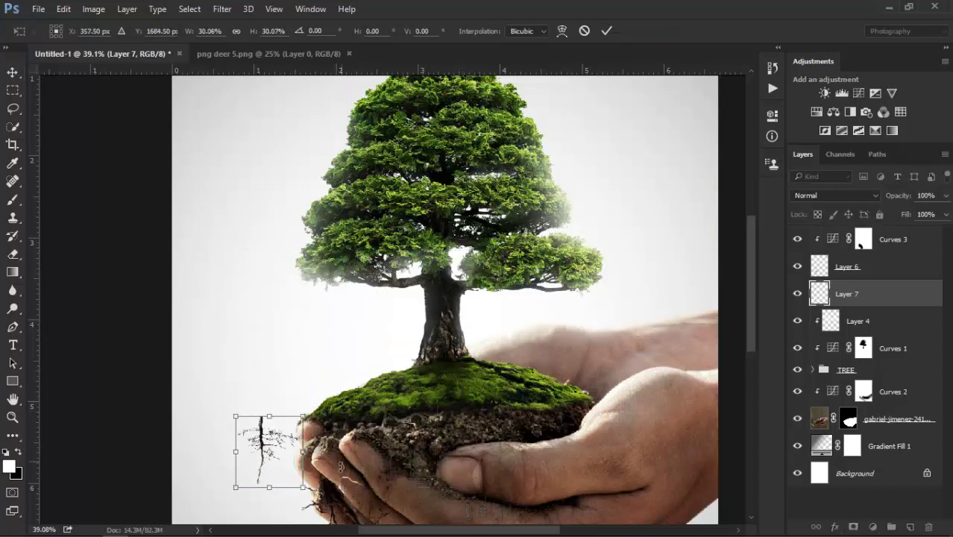
scroll(340, 466, "up", 3)
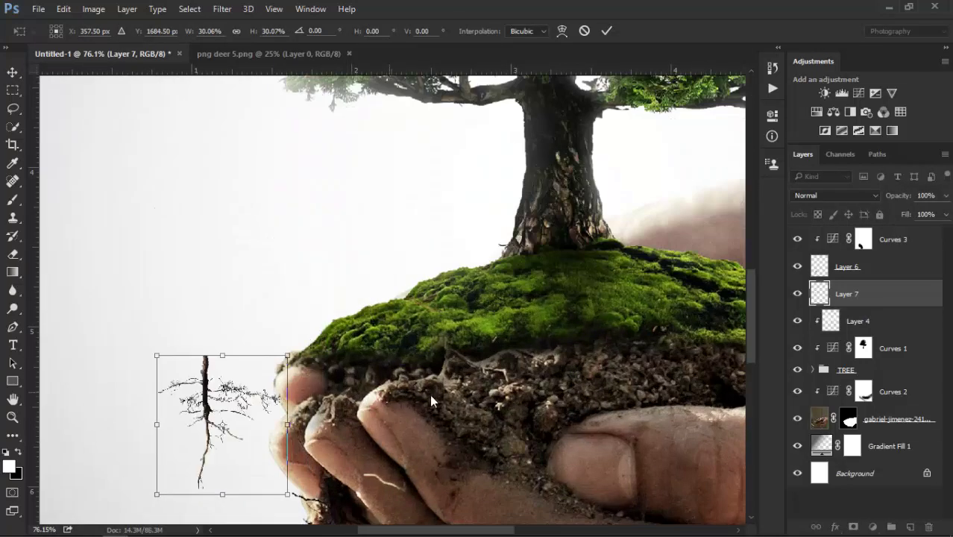
left_click_drag(414, 368, 336, 485)
left_click_drag(294, 448, 358, 432)
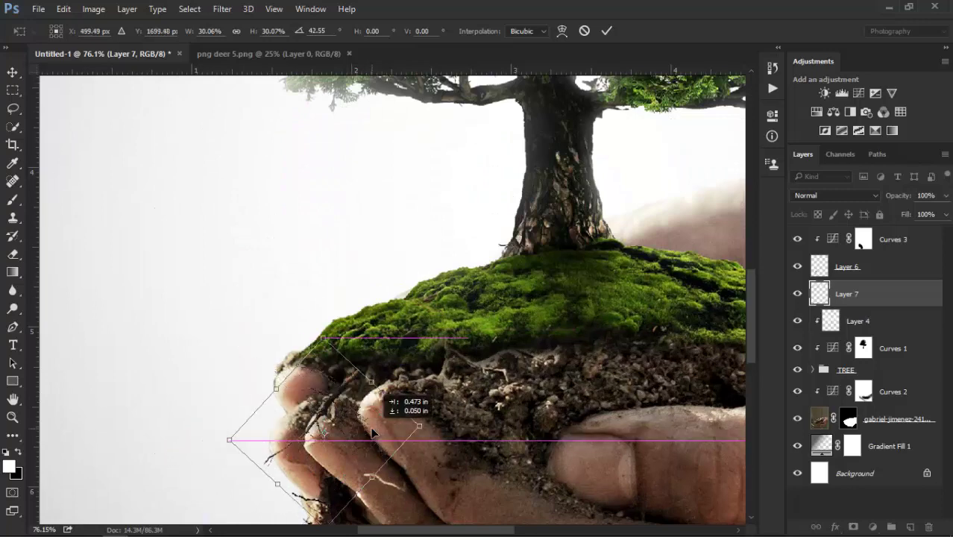
left_click_drag(213, 447, 202, 399)
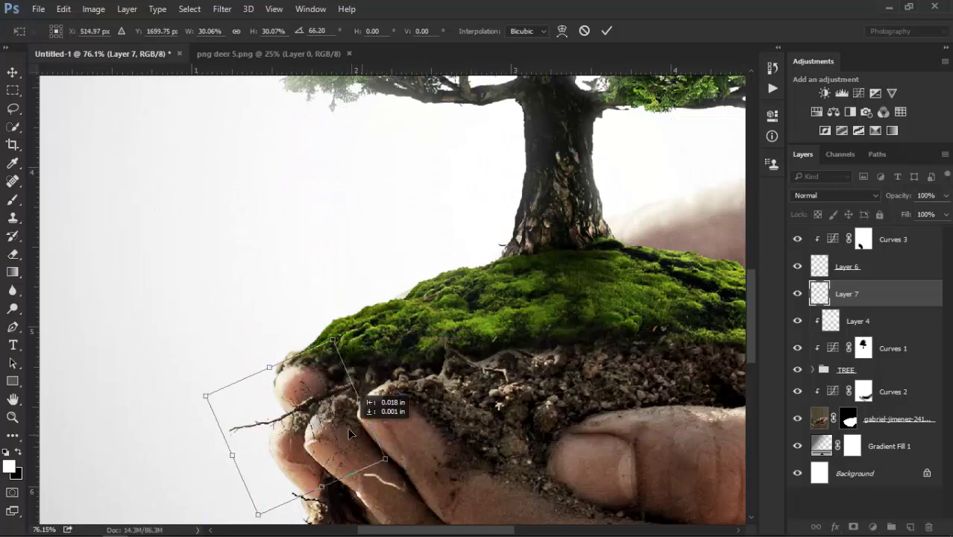
left_click_drag(339, 421, 349, 431)
Step: Fine-tune the roots' rotation and position over the fingertips, then commit the transform
scroll(350, 430, "up", 1)
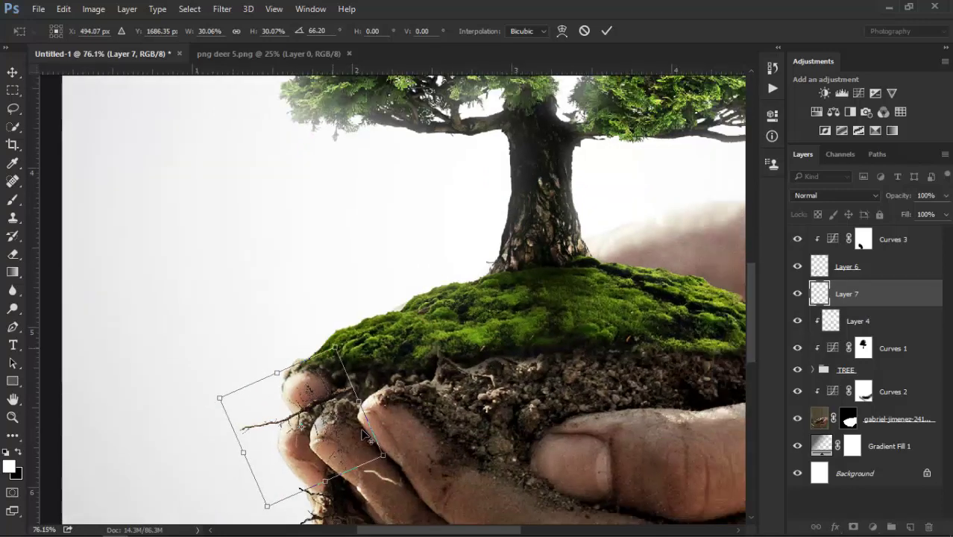
scroll(366, 431, "up", 1)
scroll(370, 432, "up", 2)
left_click_drag(538, 381, 409, 394)
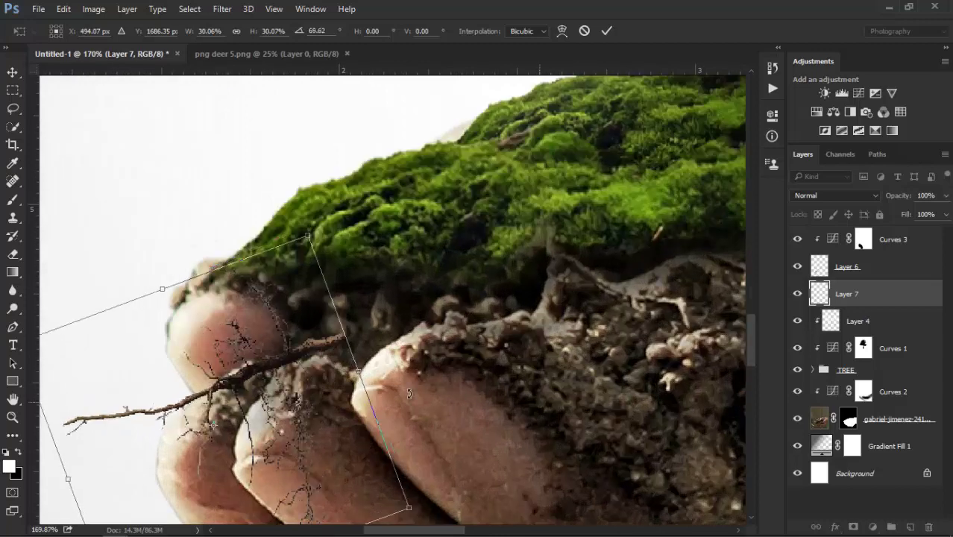
left_click_drag(314, 399, 335, 382)
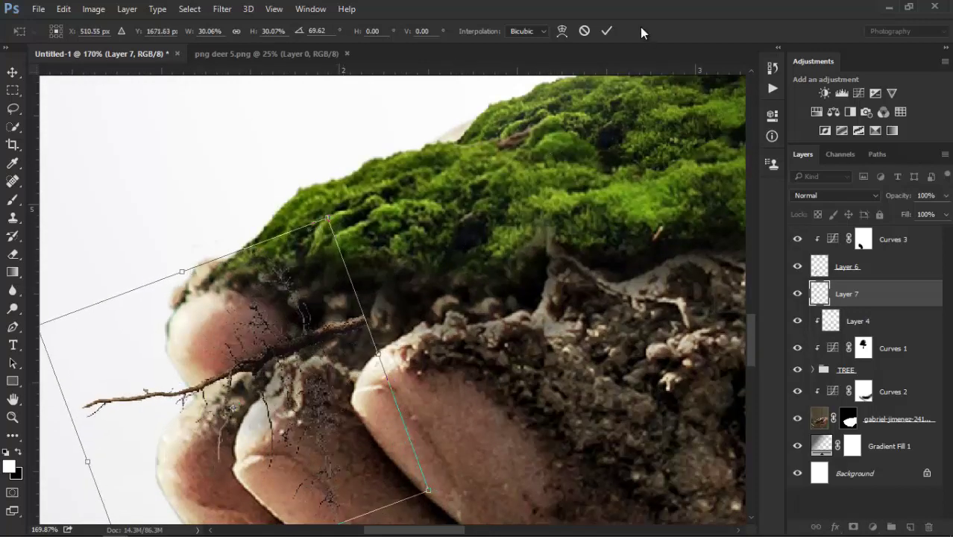
left_click(607, 31)
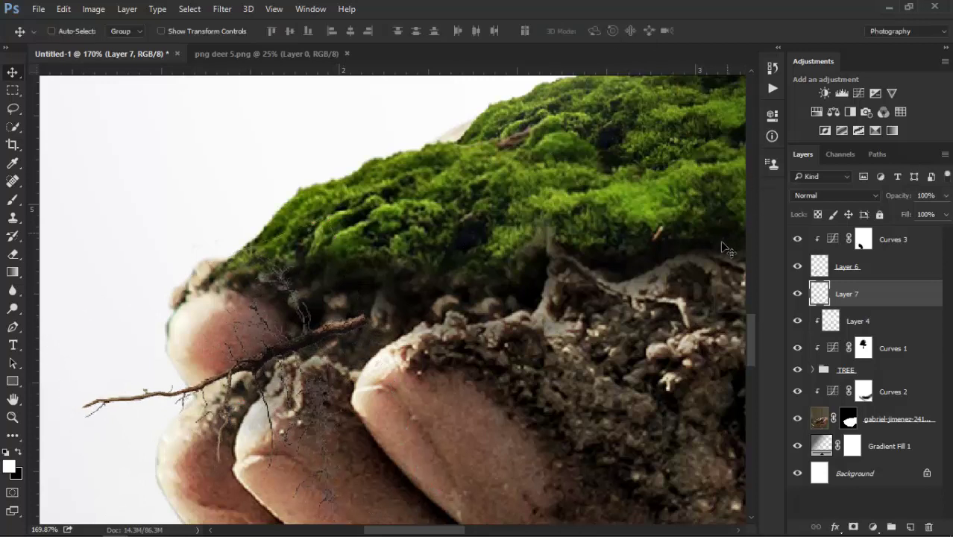
Step: Darken the roots with a Curves adjustment clipped to Layer 7, pulling 138 down to 85
left_click(771, 115)
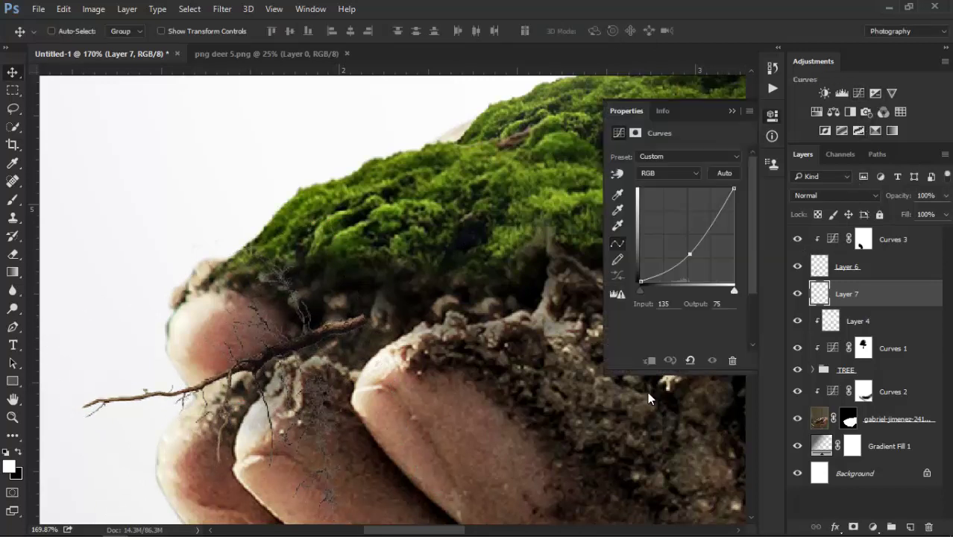
left_click(648, 360)
left_click_drag(687, 236, 690, 249)
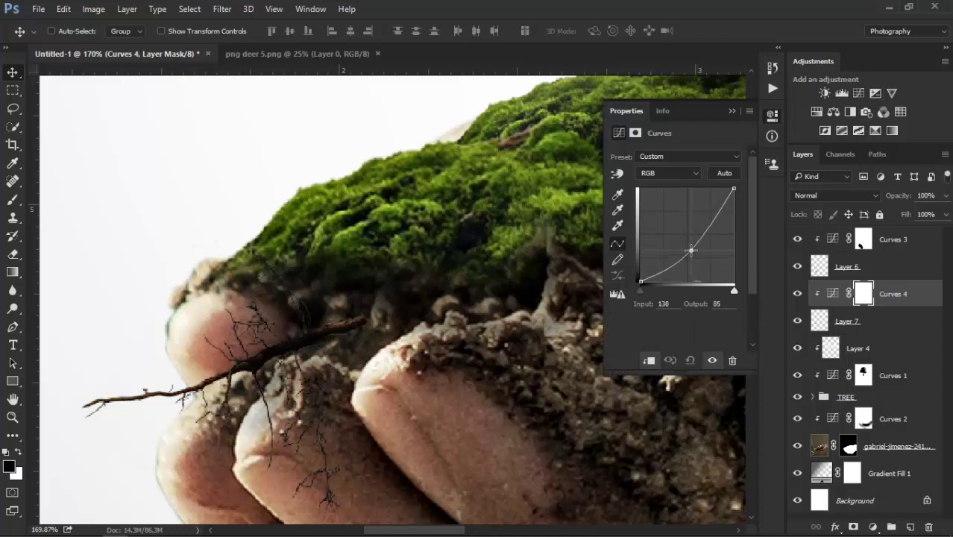
Step: Add a layer mask to Layer 7 and paint out the roots over the fingertip with a small brush
left_click(14, 200)
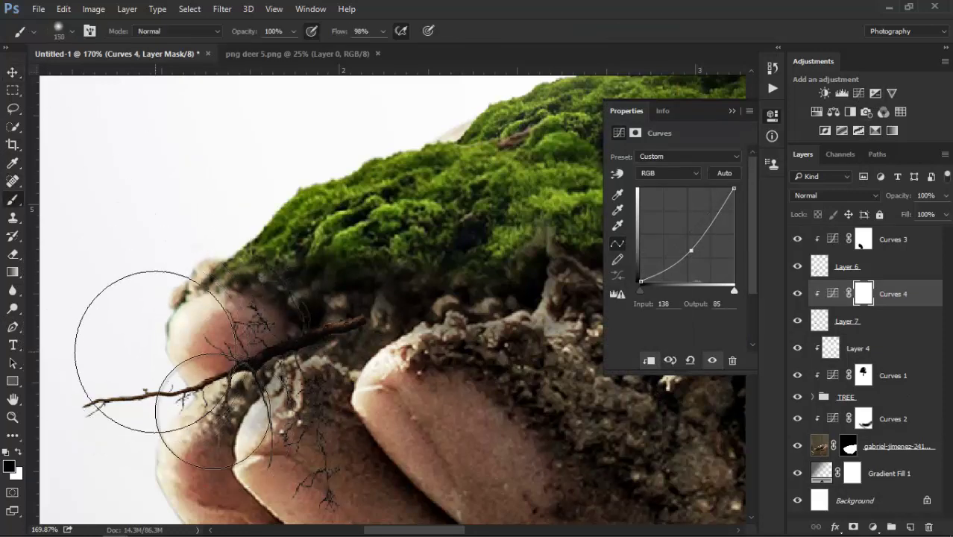
key("bracketleft")
key("bracketleft")
key("bracketleft")
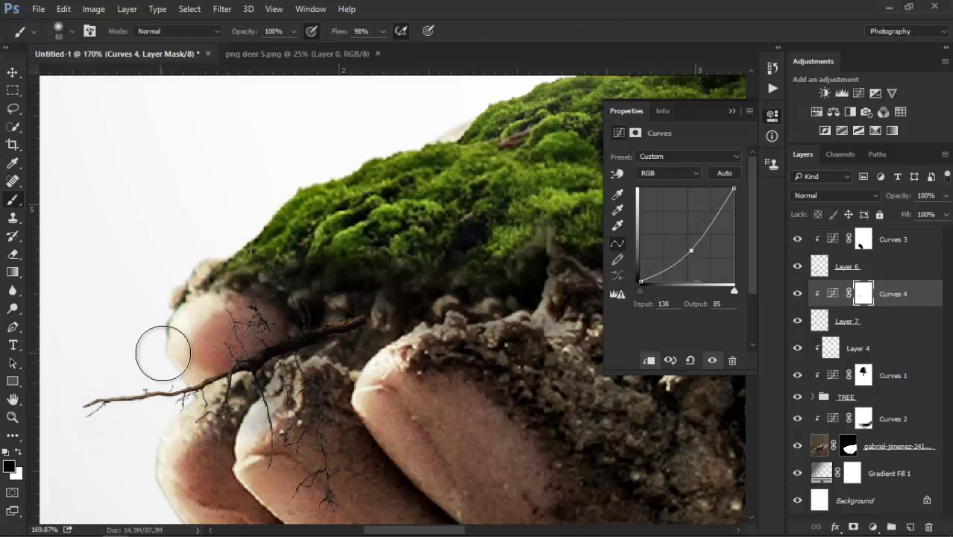
left_click(811, 328)
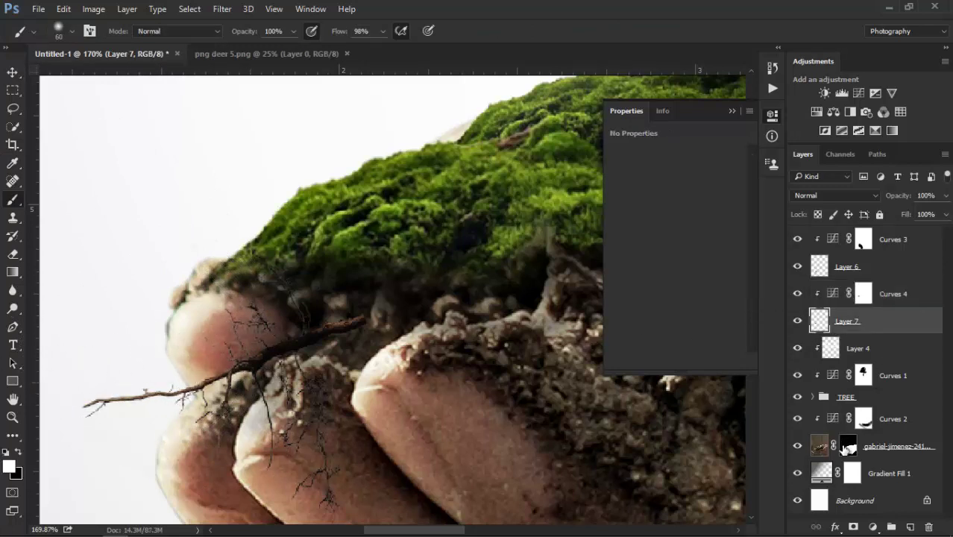
left_click(854, 527)
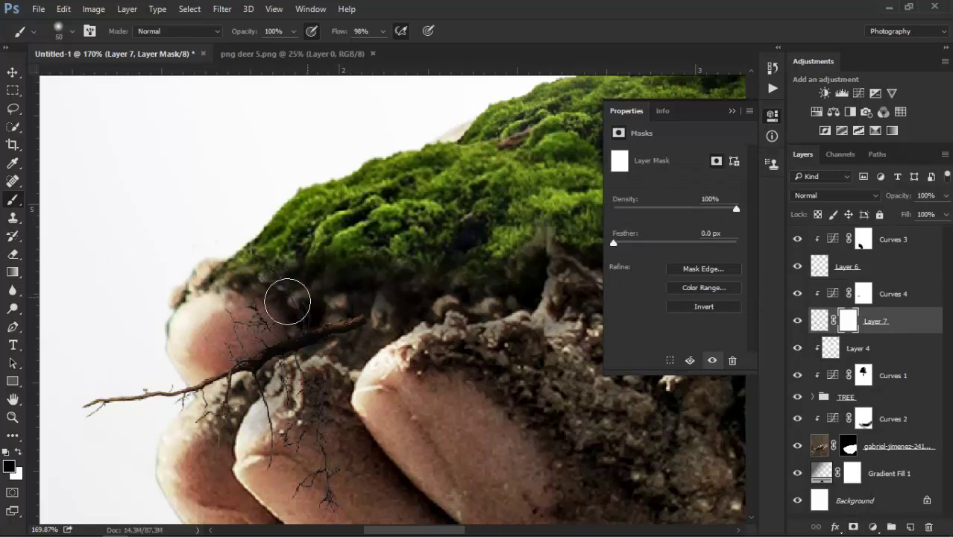
left_click_drag(294, 298, 255, 326)
key("bracketleft")
key("bracketleft")
key("bracketleft")
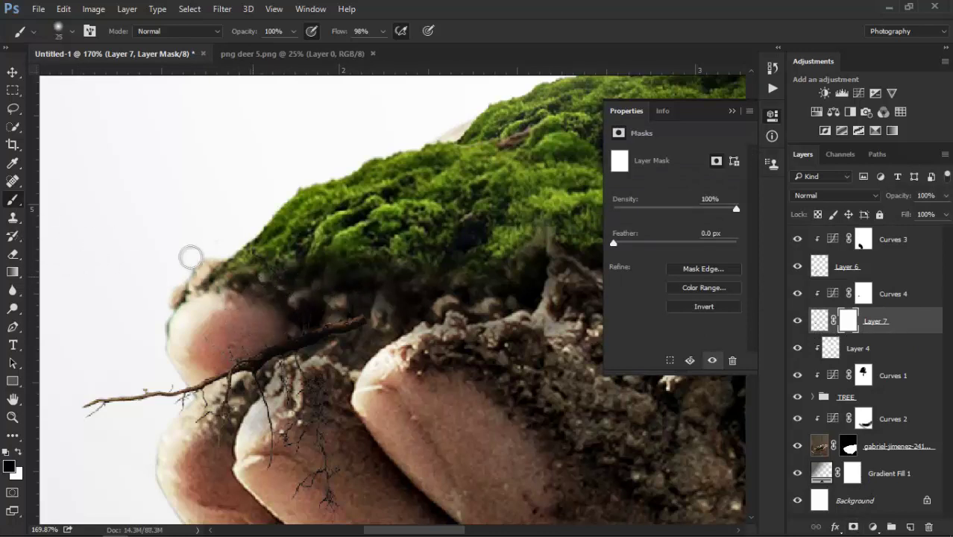
key("bracketleft")
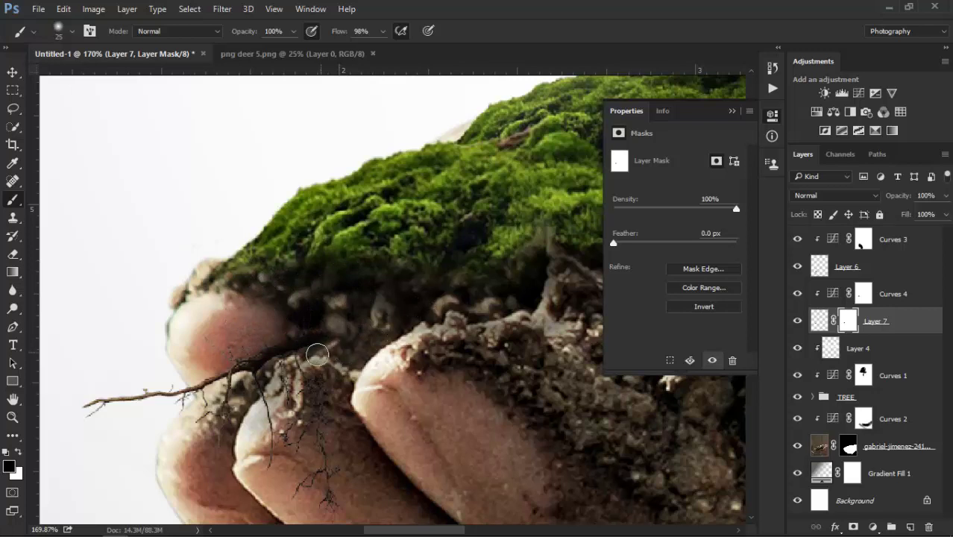
mouse_move(305, 363)
left_mouse_down()
mouse_move(325, 405)
mouse_move(307, 393)
left_mouse_up()
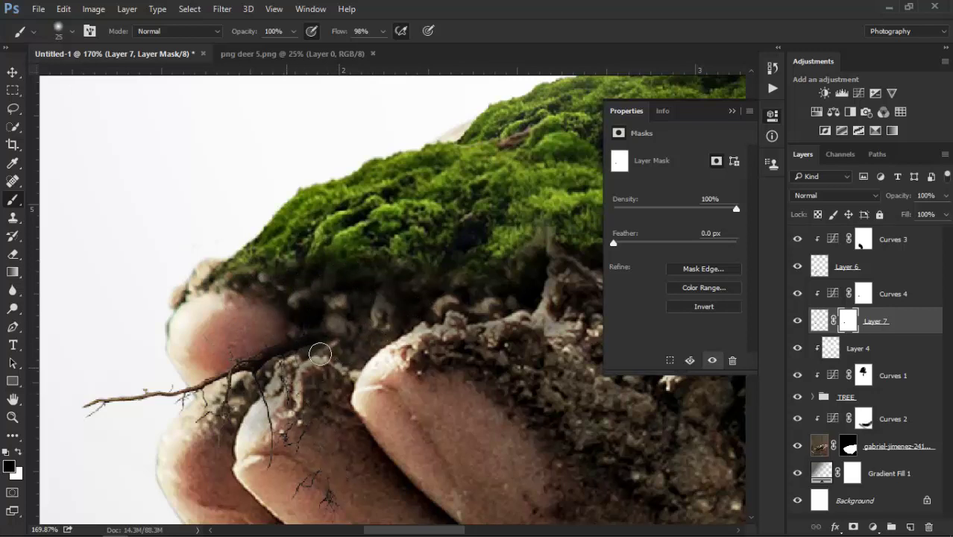
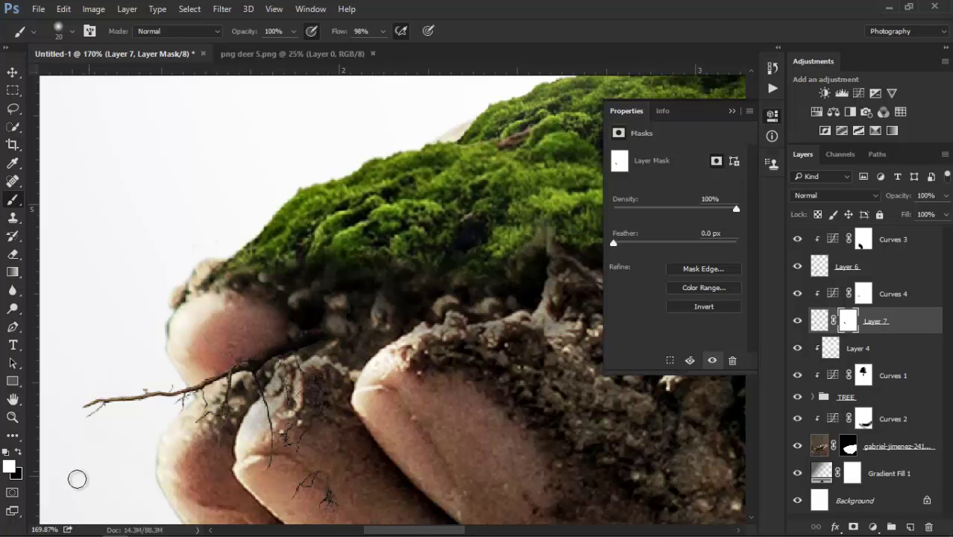
Step: Paint black on Layer 7's mask to hide the dark root strands over the fingers
left_click(17, 452)
scroll(308, 426, "down", 3)
left_click_drag(331, 424, 366, 452)
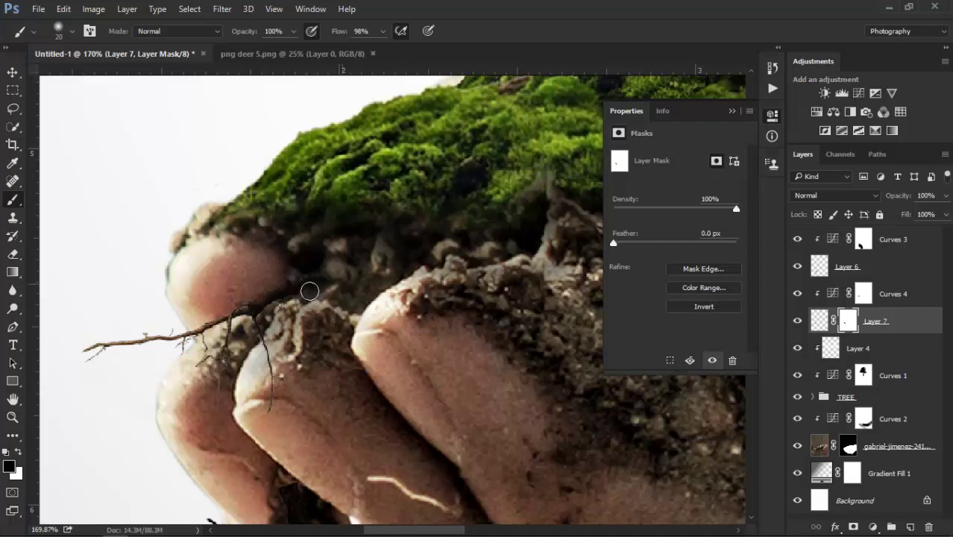
Step: Lower the brush flow to 61% with black restored as the painting colour
left_click(19, 451)
left_click(383, 33)
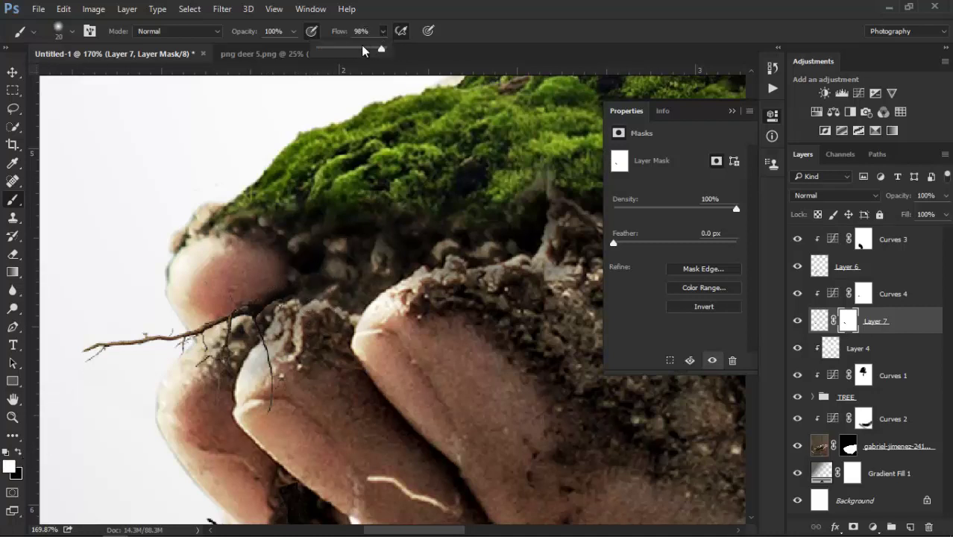
left_click(328, 247)
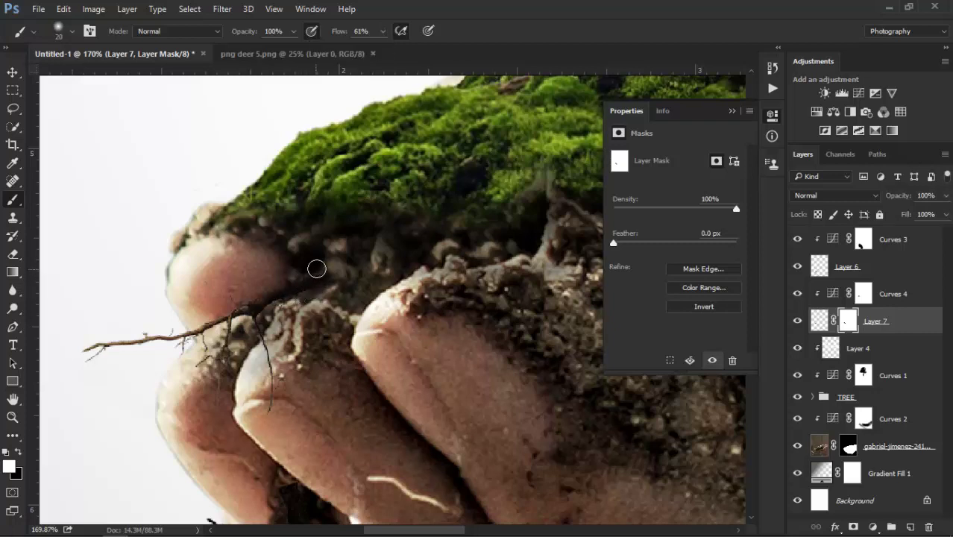
left_click(17, 453)
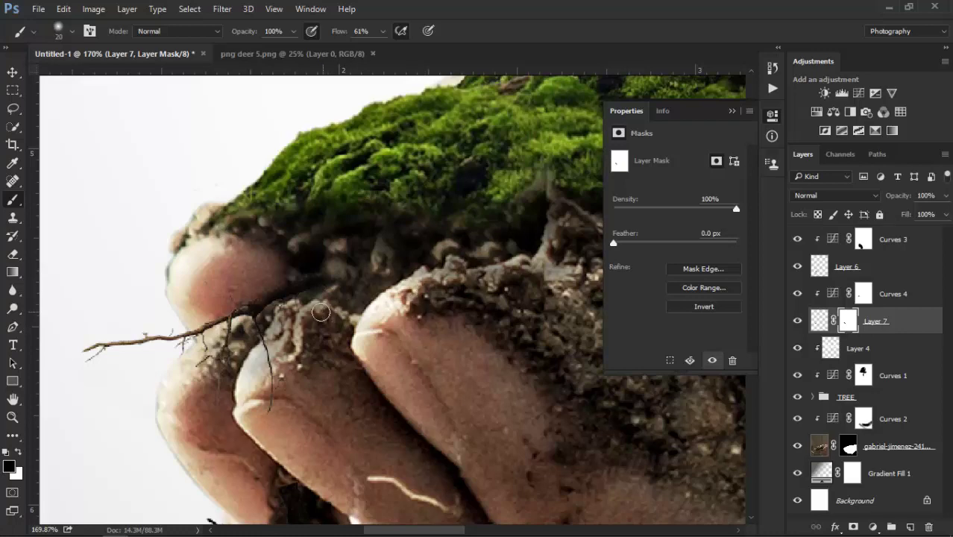
Step: Collapse the Properties panel
scroll(425, 279, "down", 2)
scroll(429, 275, "down", 2)
scroll(429, 275, "down", 2)
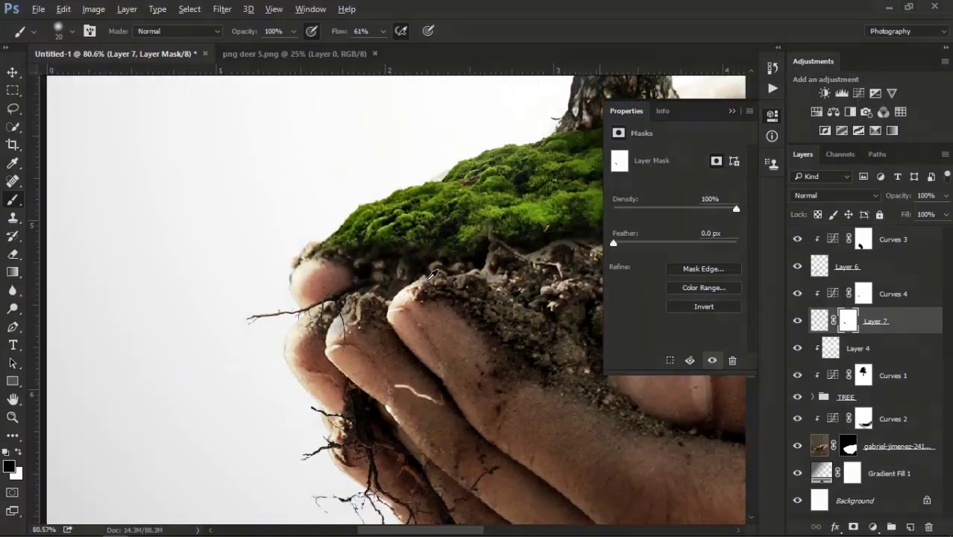
scroll(431, 274, "down", 2)
scroll(431, 274, "down", 2)
scroll(436, 272, "down", 2)
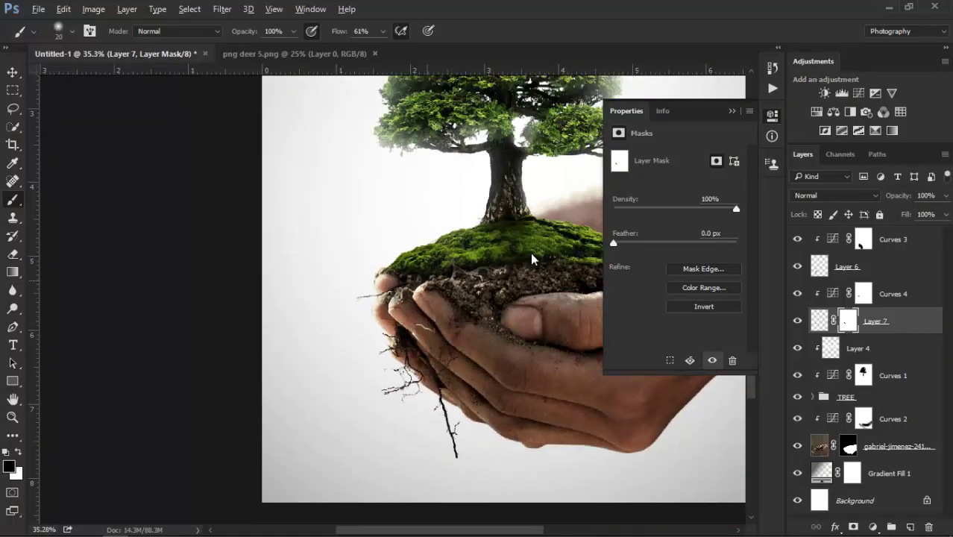
left_click(737, 110)
scroll(388, 332, "down", 3)
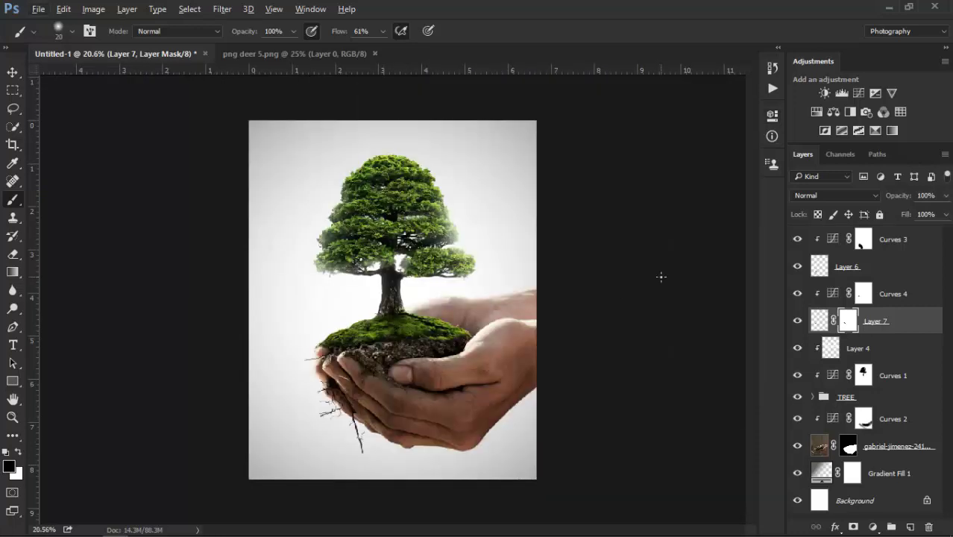
Step: Group Curves 3, Layer 6, Curves 4 and Layer 7 into a folder named 'Root'
left_click(858, 348, "shift")
left_click(885, 293, "shift")
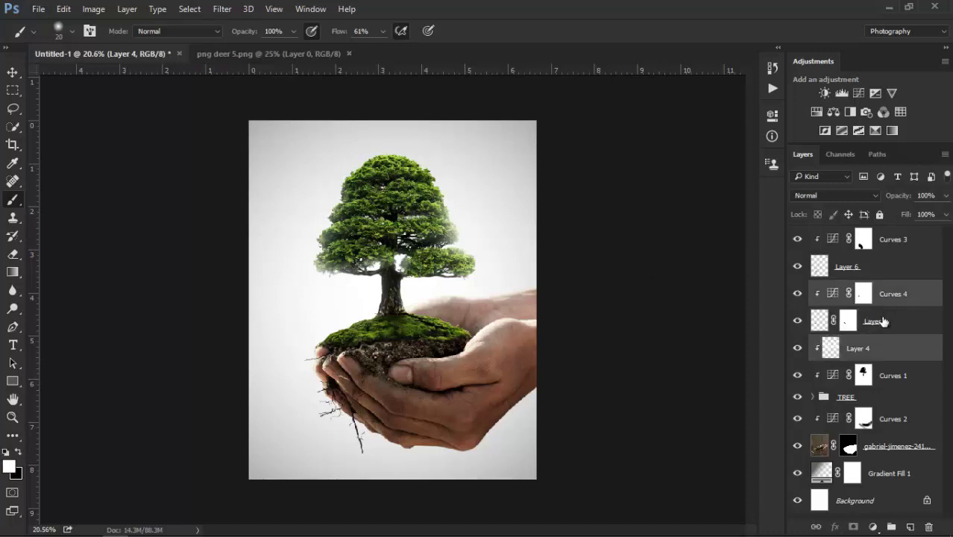
left_click(895, 266, "shift")
left_click(911, 242, "shift")
left_click(894, 344, "ctrl")
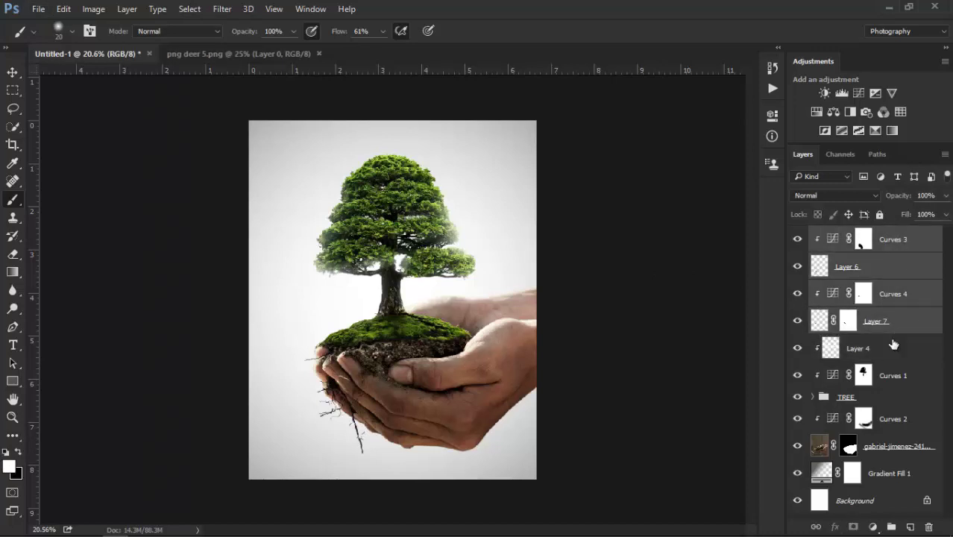
left_click_drag(900, 328, 890, 526)
double_click(852, 236)
type("Root")
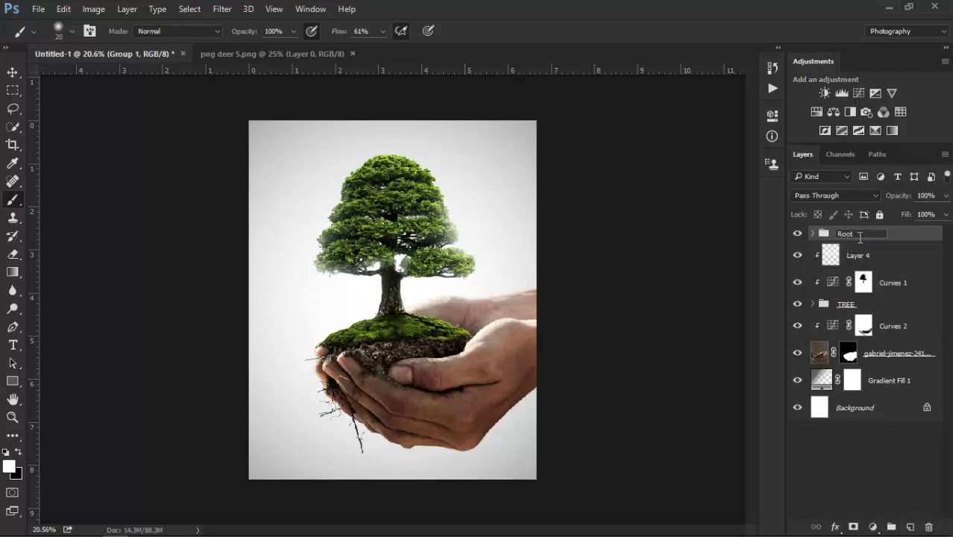
key("Return")
left_click(12, 72)
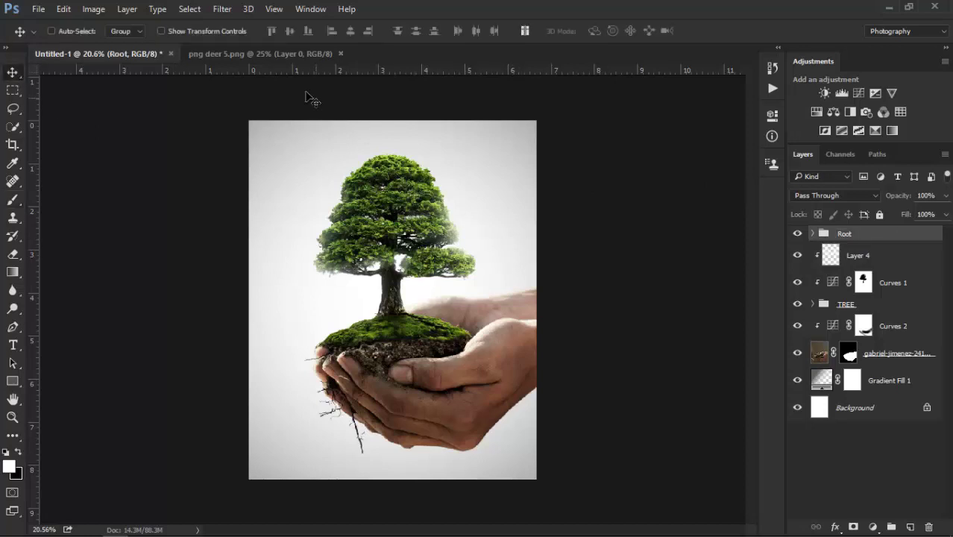
Step: Bring the deer from 'png deer 5' into Untitled-1, then close the deer document
left_click(290, 53)
mouse_move(395, 317)
left_mouse_down()
mouse_move(135, 56)
mouse_move(322, 255)
mouse_move(397, 259)
left_mouse_up()
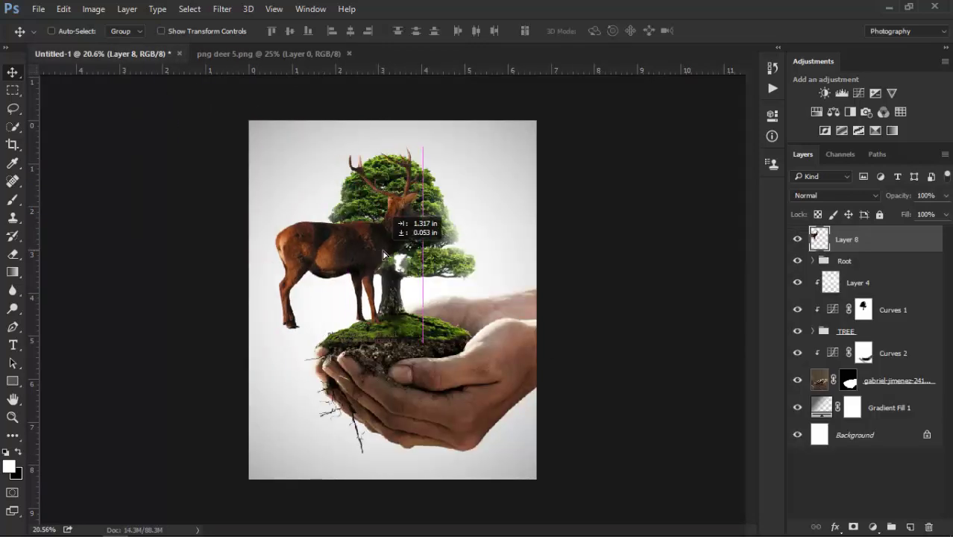
left_click(353, 54)
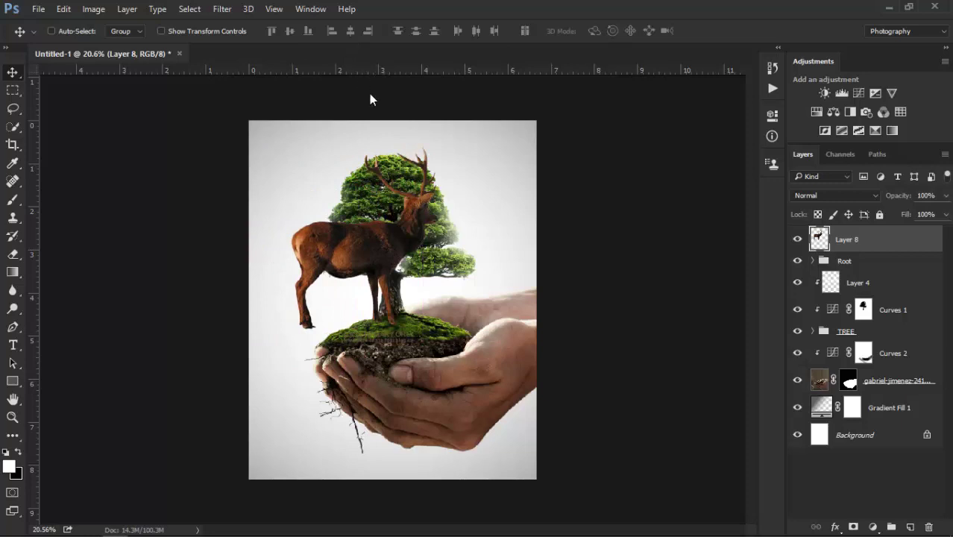
Step: Remove the photo-credit watermark on the moss with a lasso and content-aware fill
scroll(375, 284, "up", 5)
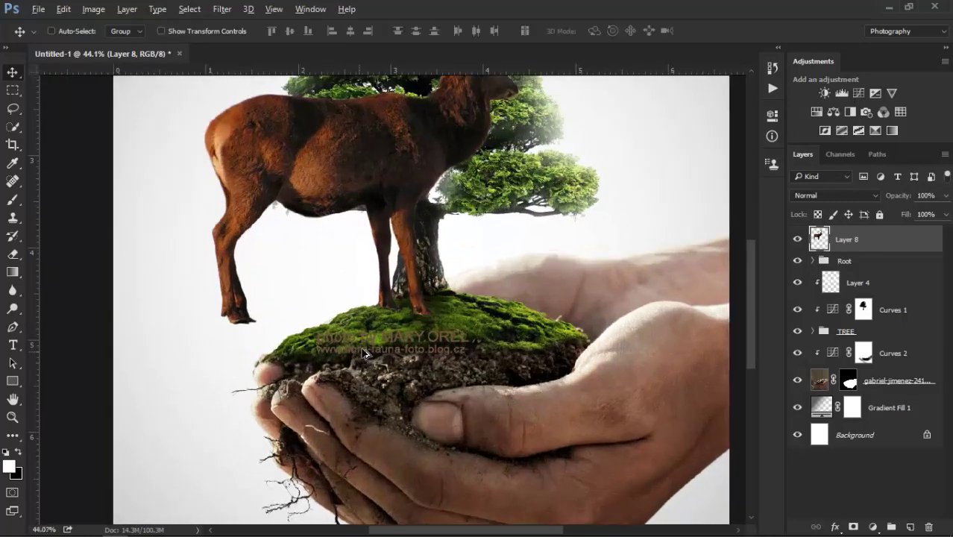
scroll(308, 361, "up", 1)
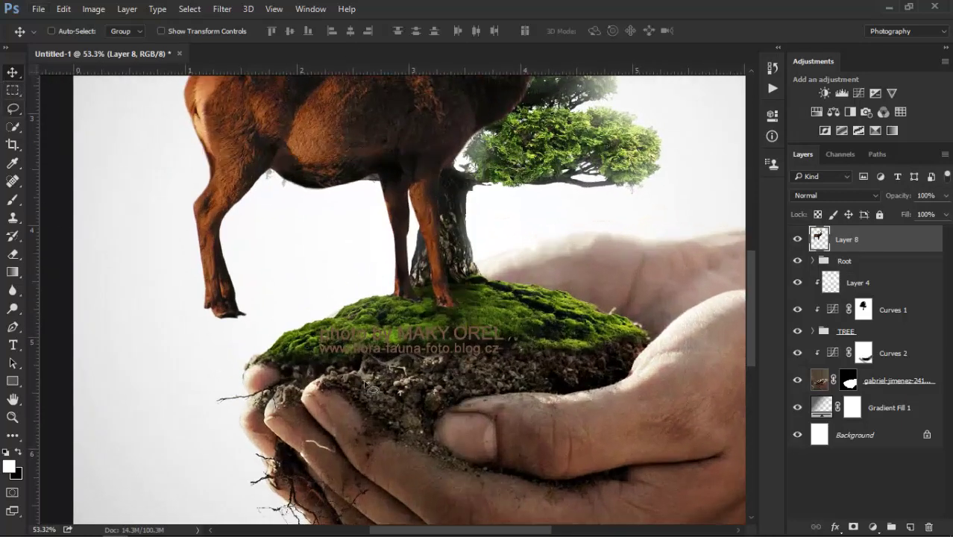
key("l")
mouse_move(337, 301)
left_mouse_down()
mouse_move(499, 322)
mouse_move(344, 312)
left_mouse_up()
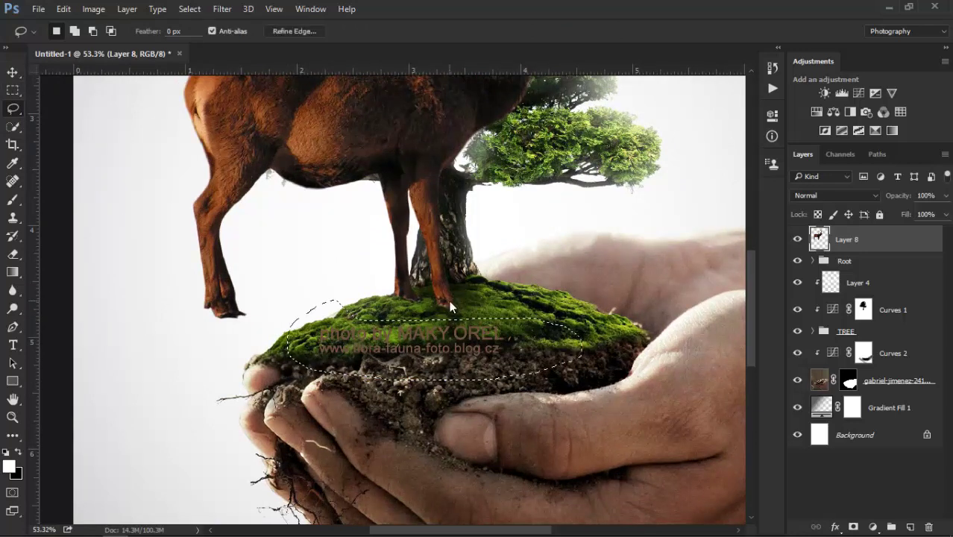
key("Delete")
key("ctrl+d")
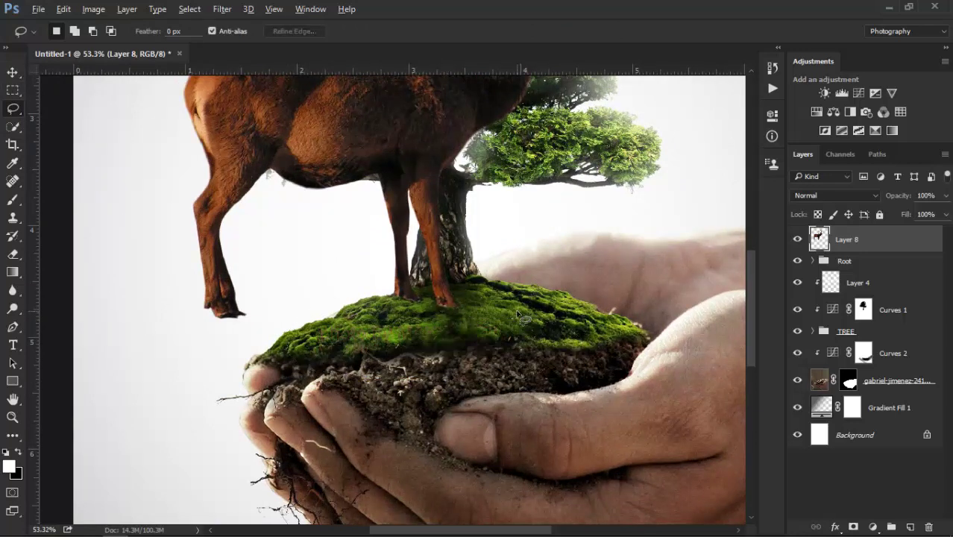
scroll(522, 319, "down", 3)
key("ctrl+t")
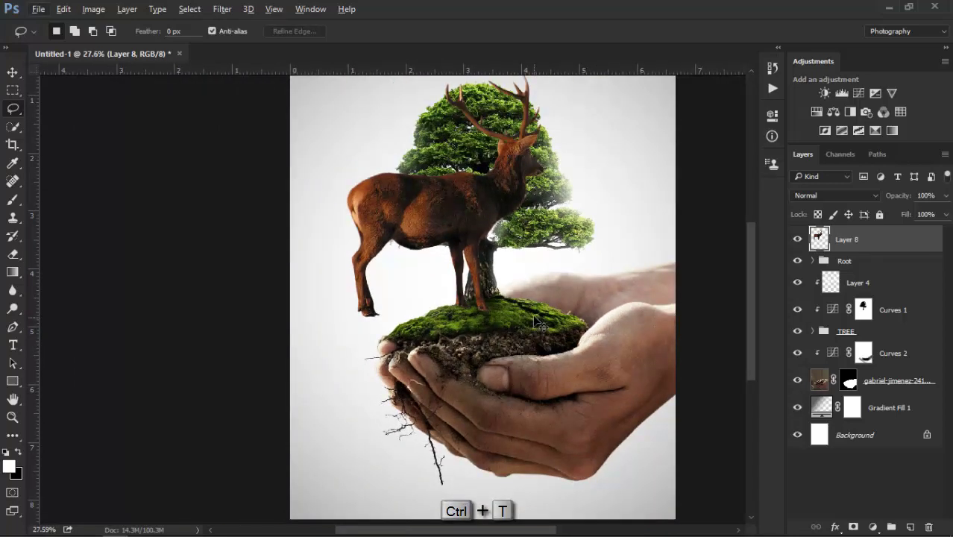
Step: Shrink the deer to about 70% and place it on the moss
left_click_drag(532, 316, 457, 238)
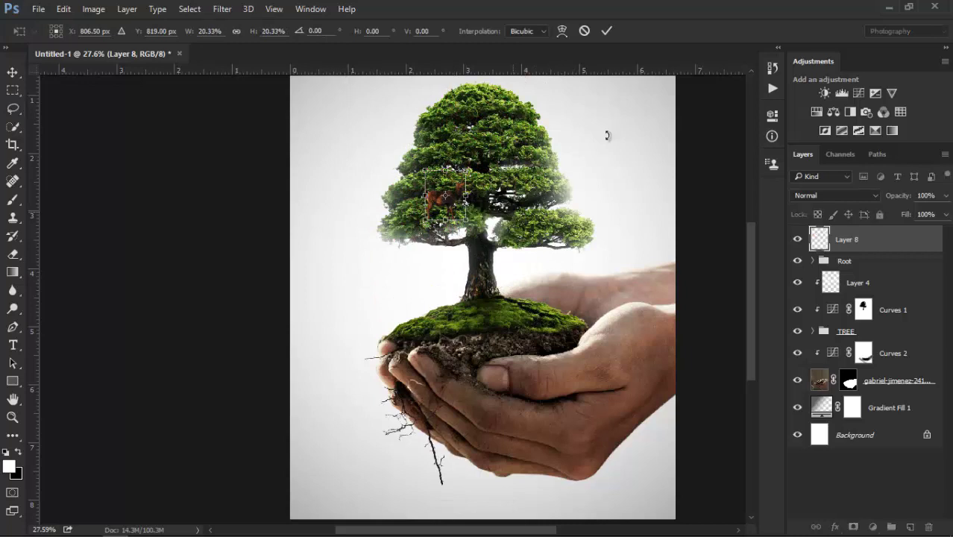
left_click(605, 31)
key("l")
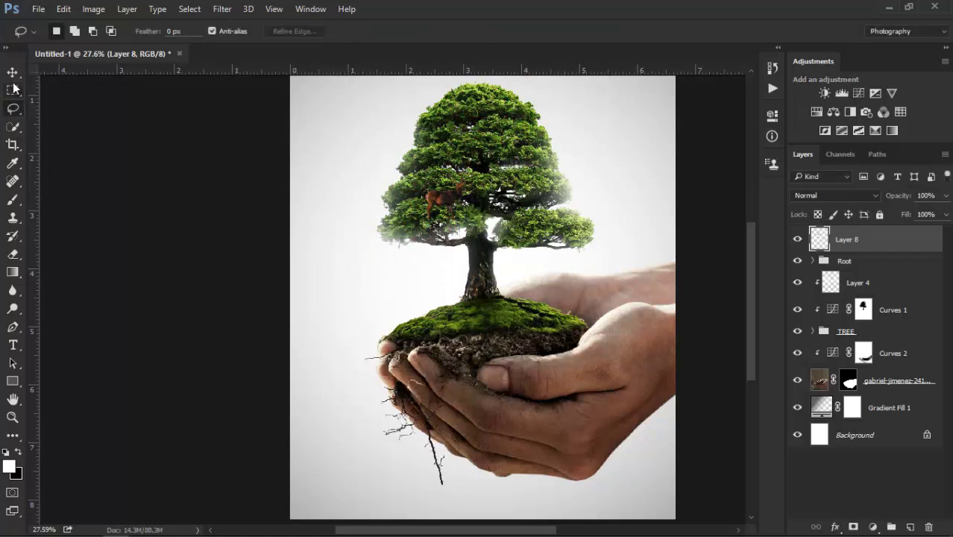
left_click(12, 72)
left_click_drag(443, 201, 469, 310)
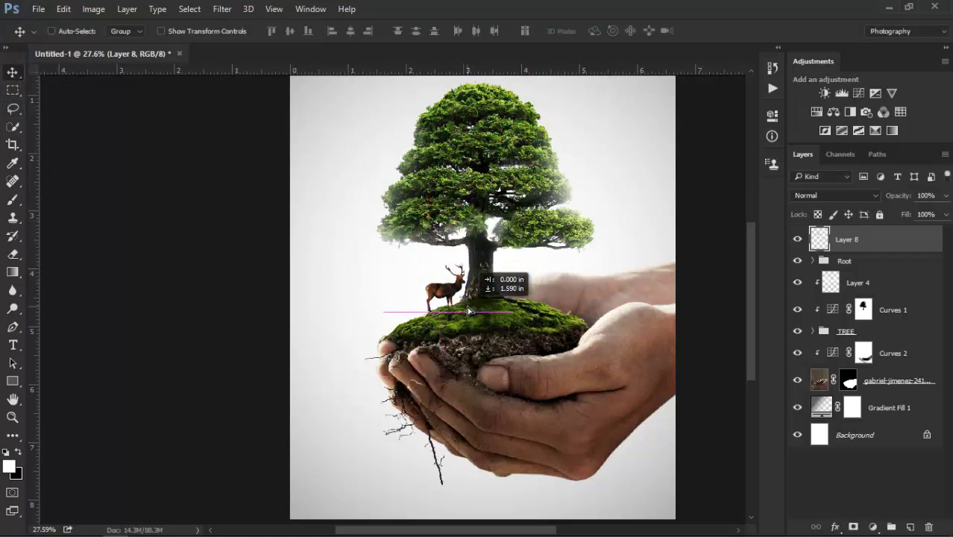
scroll(469, 310, "up", 2)
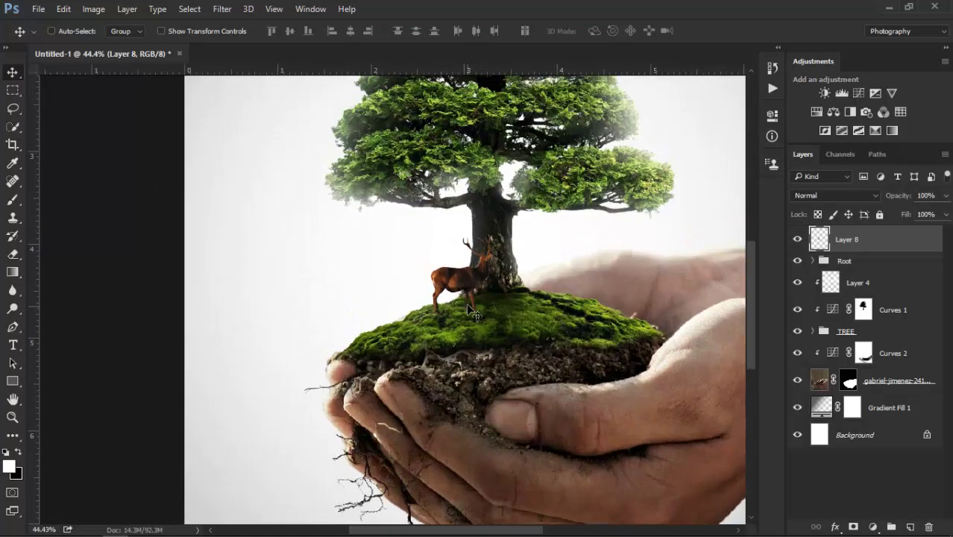
Step: Flip the deer horizontally, scale it to about 82% and settle it left of the trunk
key("ctrl+t")
right_click(479, 299)
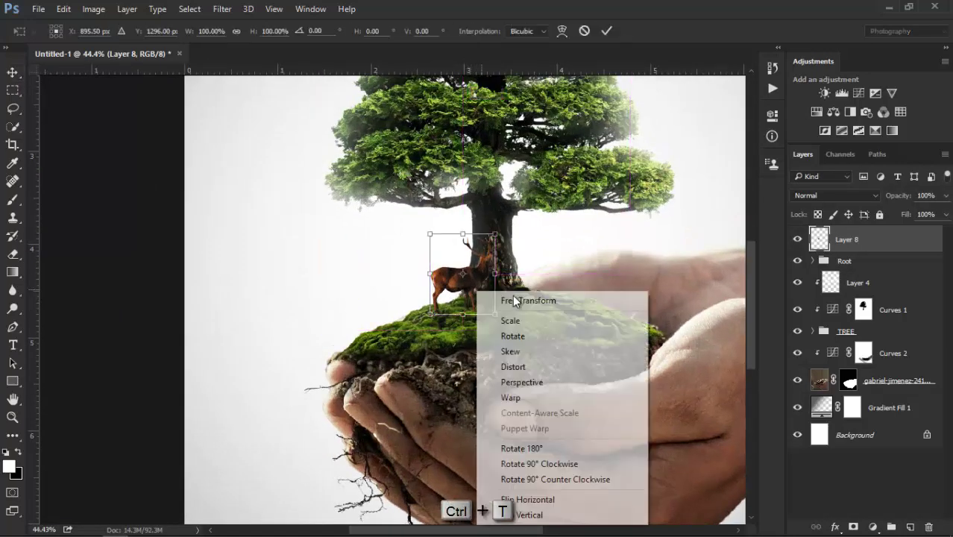
left_click(538, 496)
left_click_drag(468, 288, 440, 287)
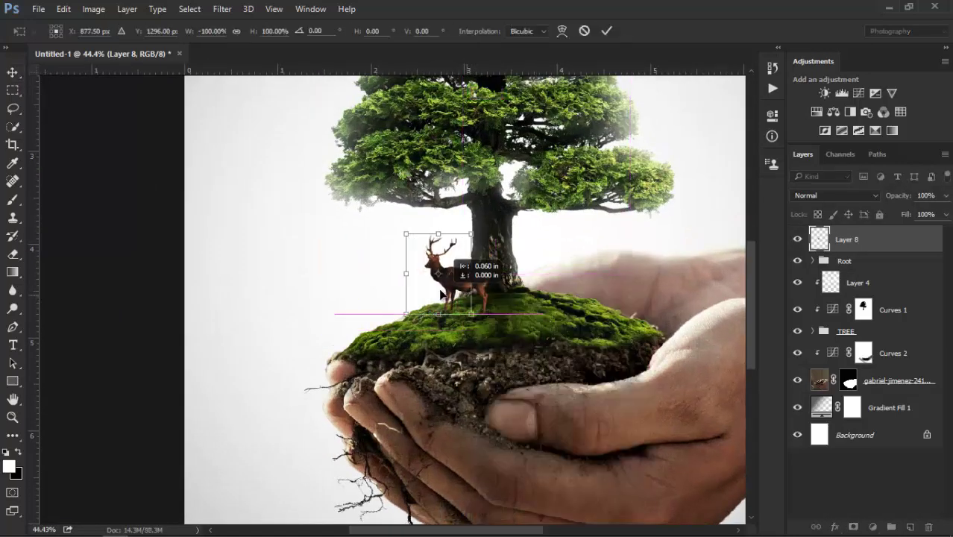
left_click_drag(402, 233, 408, 248)
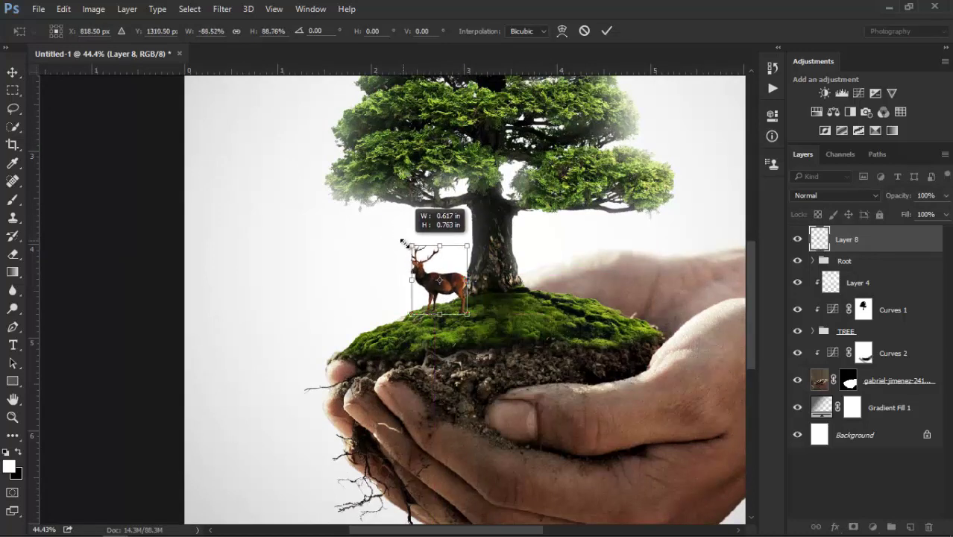
left_click_drag(457, 310, 446, 309)
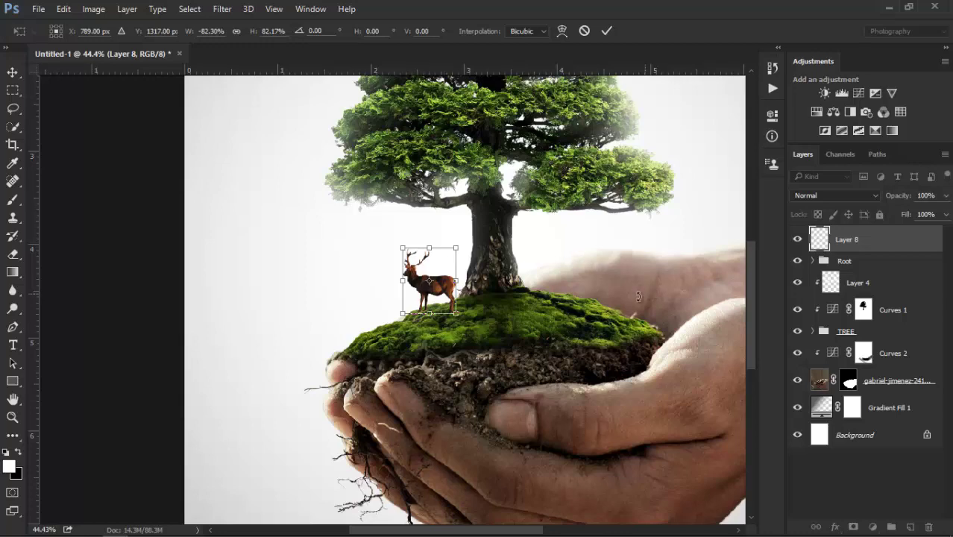
scroll(469, 262, "down", 1)
scroll(470, 262, "down", 1)
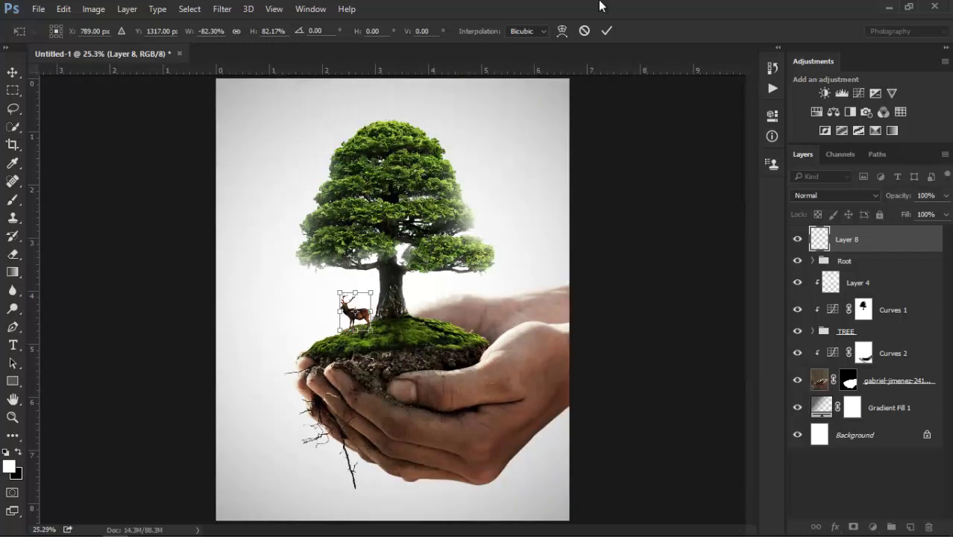
left_click(606, 31)
Step: Zoom in on the deer
scroll(364, 381, "up", 2)
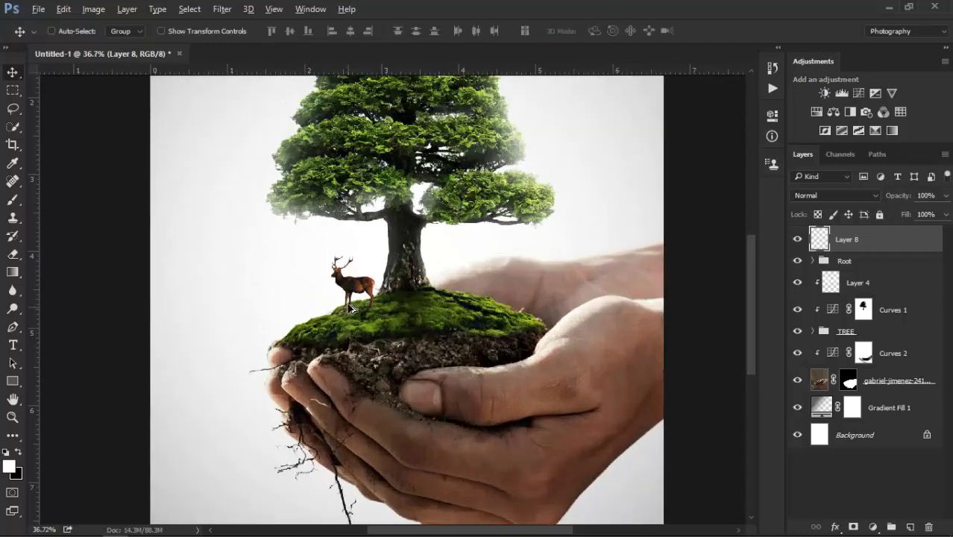
scroll(351, 308, "up", 2)
scroll(373, 310, "up", 4)
scroll(409, 314, "up", 3)
scroll(436, 319, "up", 1)
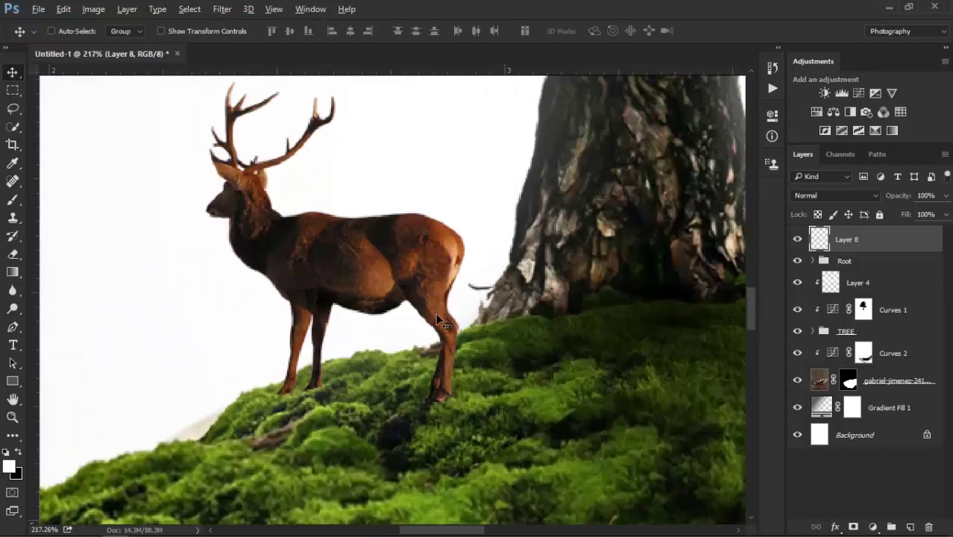
Step: Nudge the deer lower on the moss and mask its hooves into the grass with a small brush
left_click_drag(441, 322, 447, 320)
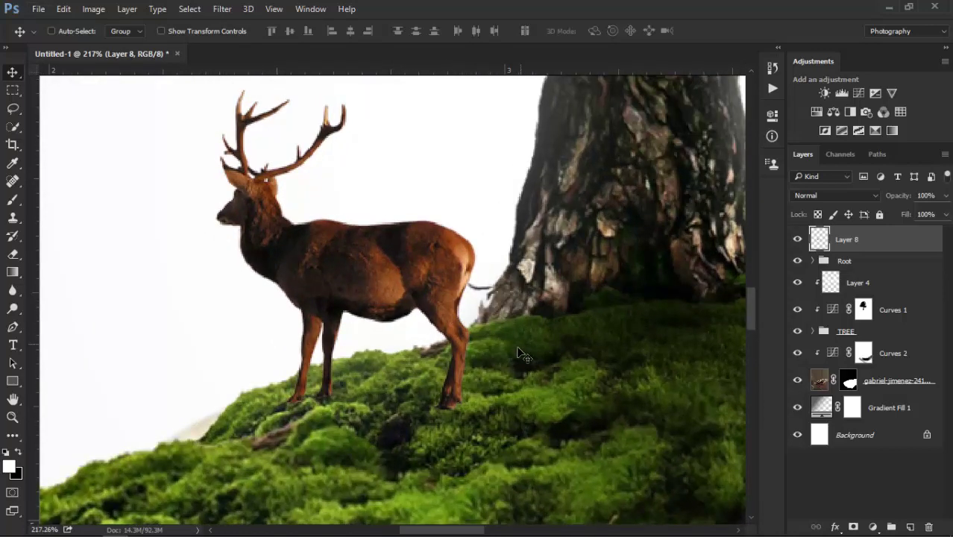
left_click(851, 527)
left_click(12, 200)
scroll(320, 399, "up", 2)
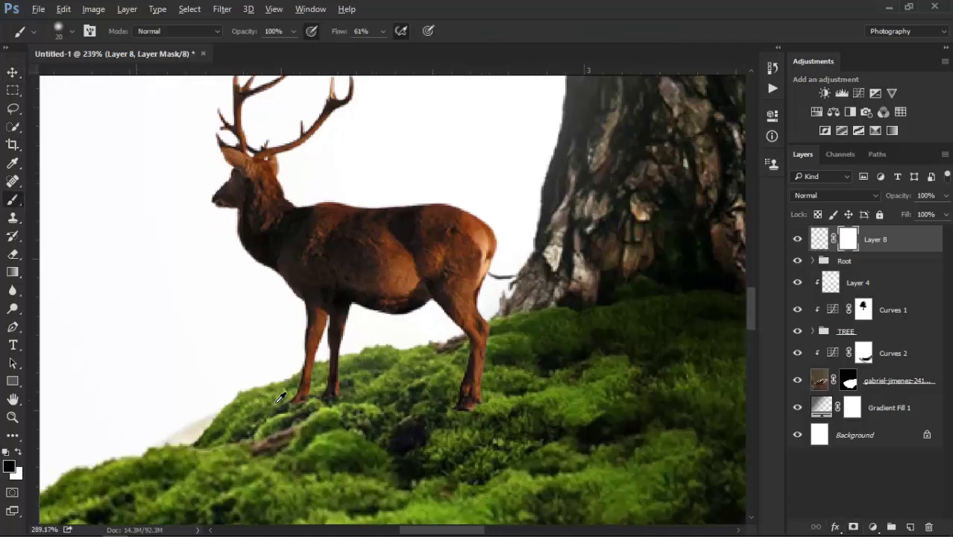
scroll(322, 402, "up", 3)
scroll(326, 407, "up", 3)
scroll(326, 407, "up", 1)
key("bracketleft")
key("bracketleft")
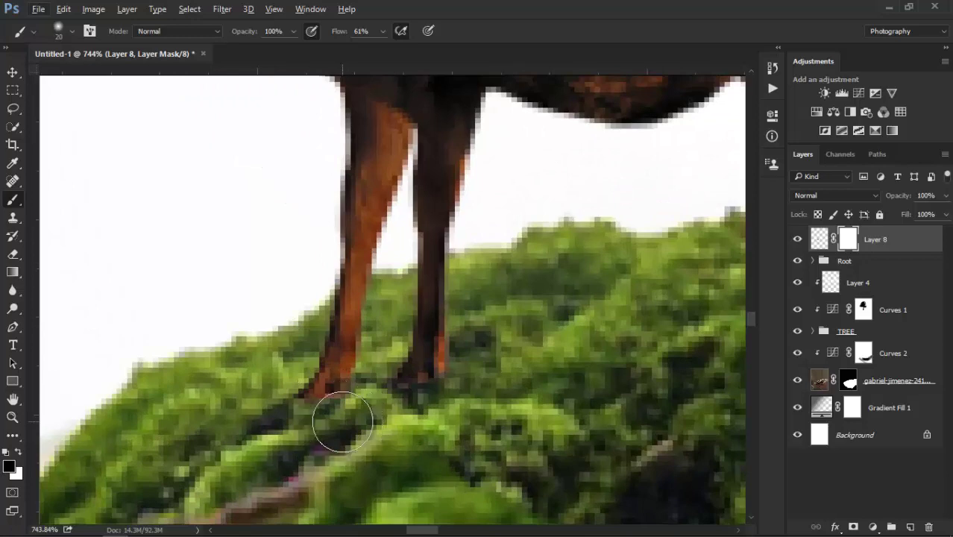
key("bracketleft")
key("bracketleft")
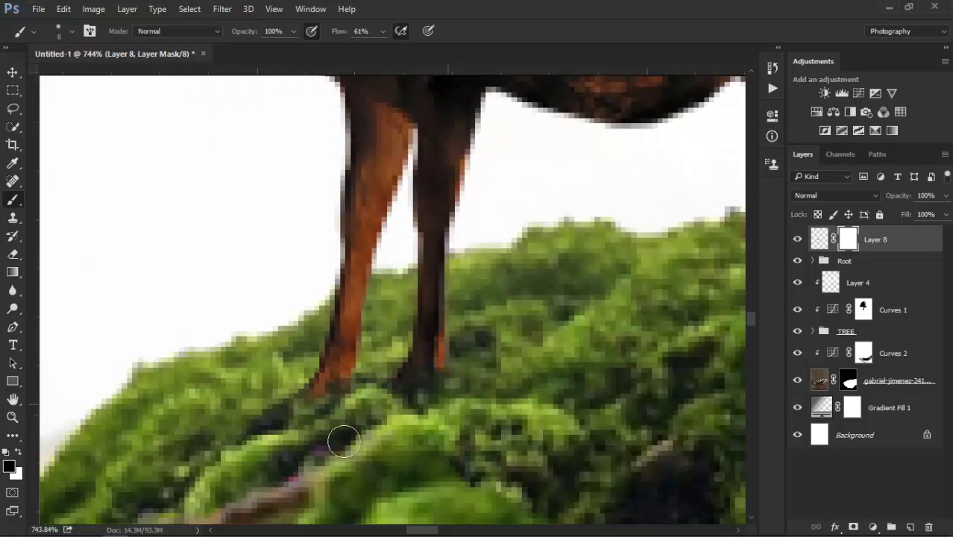
scroll(404, 394, "down", 6)
scroll(404, 394, "down", 2)
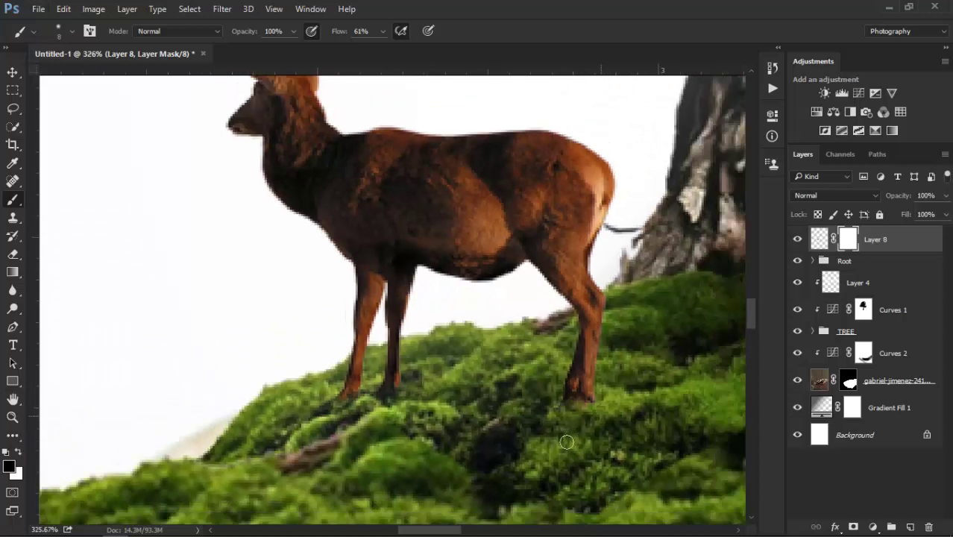
Step: Add a new empty layer above the Root group
left_click(889, 261)
left_click(887, 240)
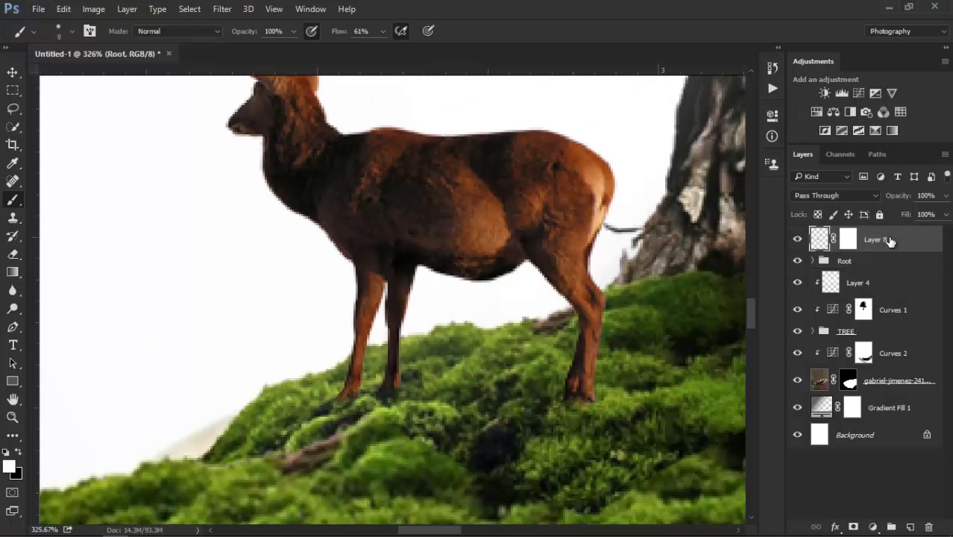
left_click(887, 261)
left_click(910, 527)
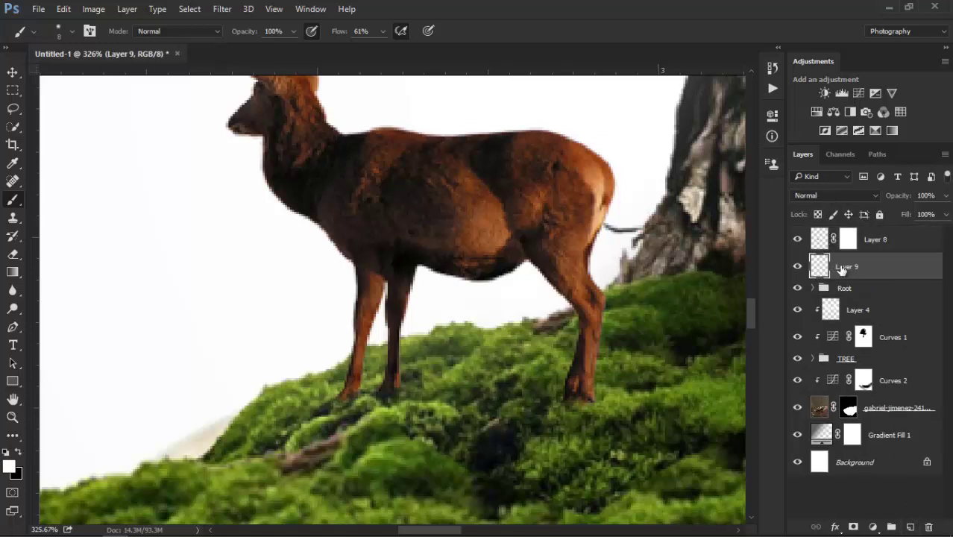
Step: Rename Layer 9 to 'Shadow' and set up a black brush at 6% flow
double_click(843, 267)
type("Shadow")
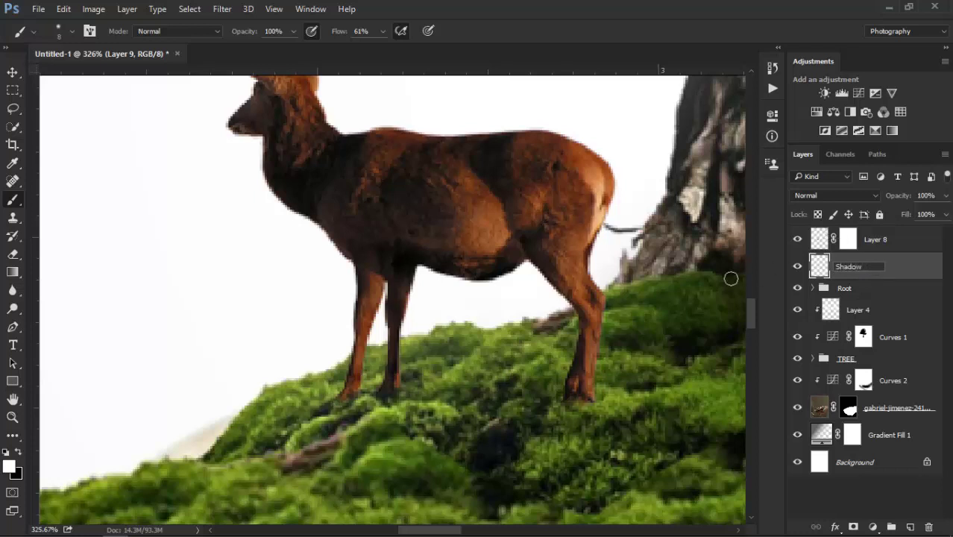
key("Return")
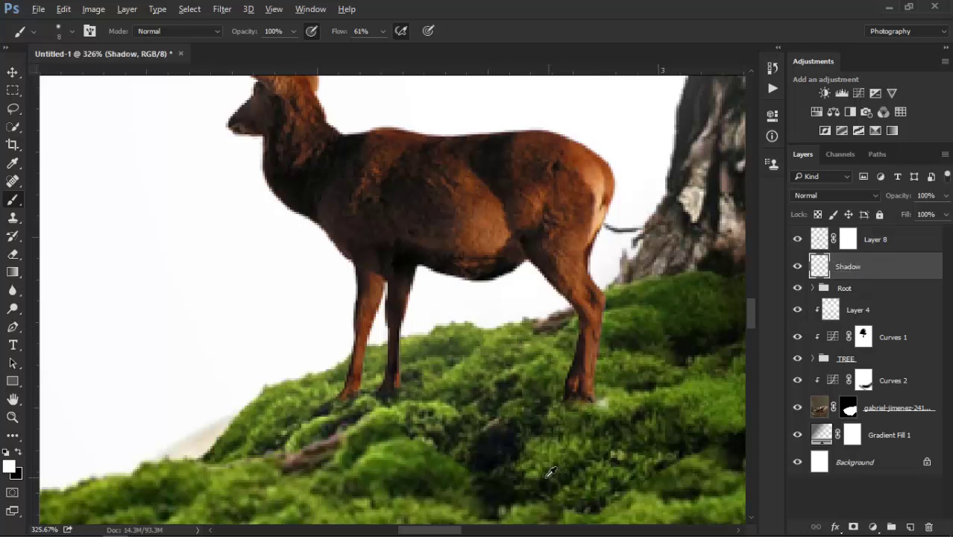
left_click(18, 452)
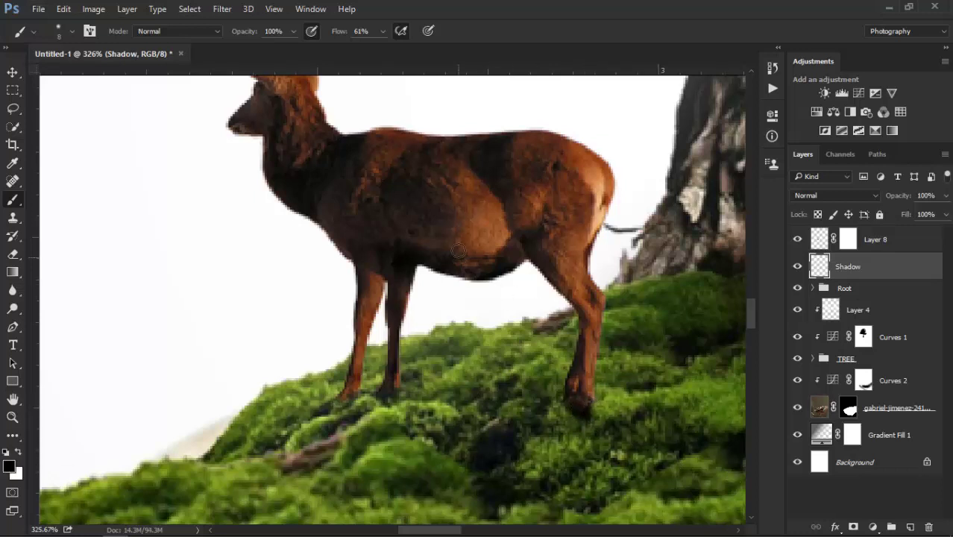
key("ctrl+z")
left_click(383, 35)
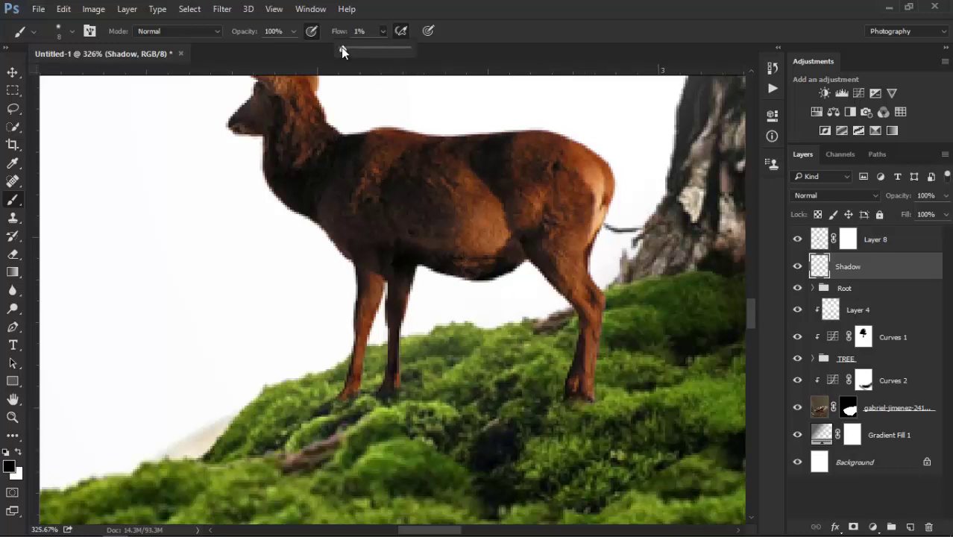
left_click_drag(342, 47, 346, 50)
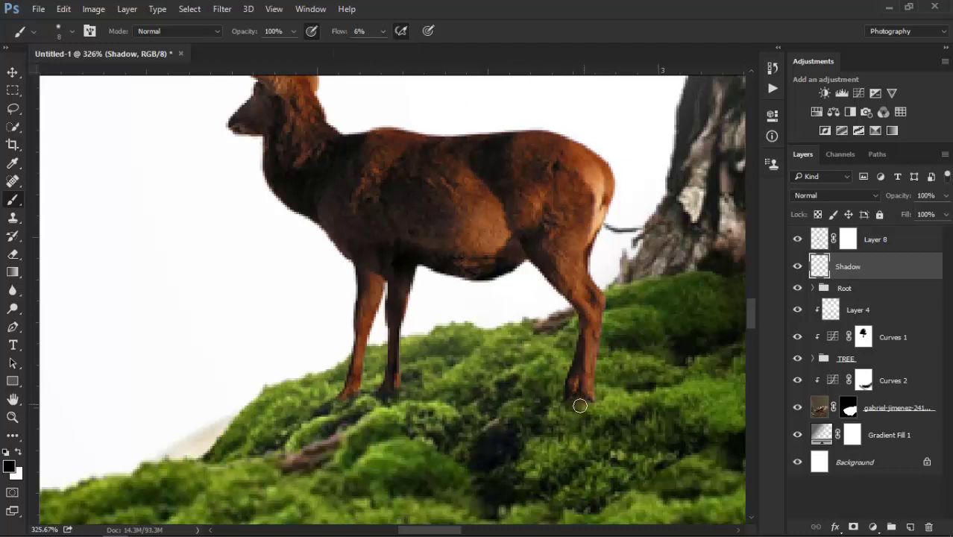
Step: Paint soft shadows under the rear and front hooves, extending them across the moss
mouse_move(580, 406)
left_mouse_down()
mouse_move(553, 432)
mouse_move(541, 472)
left_mouse_up()
left_click_drag(570, 423, 567, 433)
scroll(502, 447, "down", 2)
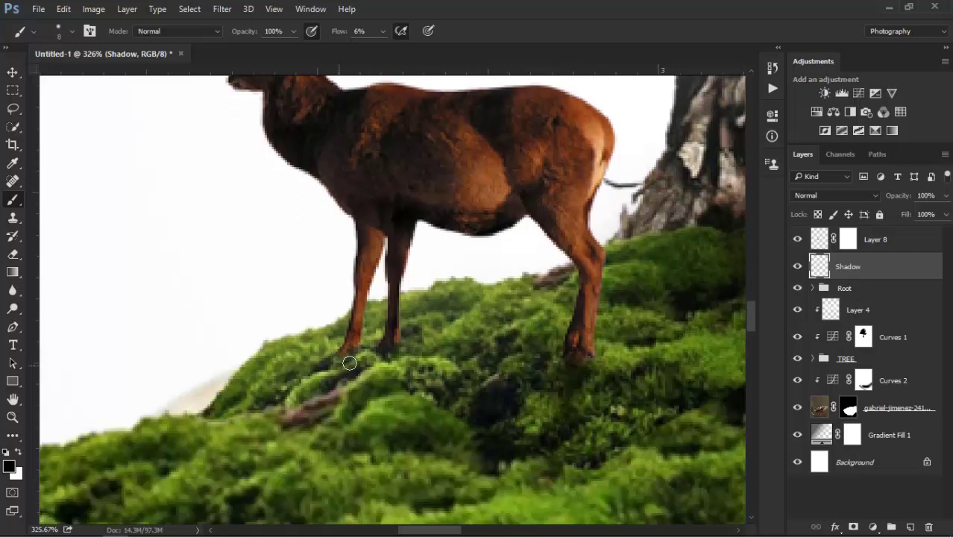
mouse_move(347, 375)
left_mouse_down()
mouse_move(347, 366)
mouse_move(320, 418)
mouse_move(376, 362)
mouse_move(342, 383)
left_mouse_up()
mouse_move(383, 359)
left_mouse_down()
mouse_move(340, 366)
mouse_move(359, 377)
mouse_move(333, 405)
mouse_move(399, 426)
mouse_move(496, 389)
mouse_move(488, 402)
mouse_move(531, 376)
mouse_move(456, 413)
left_mouse_up()
key("bracketright")
key("bracketright")
key("bracketright")
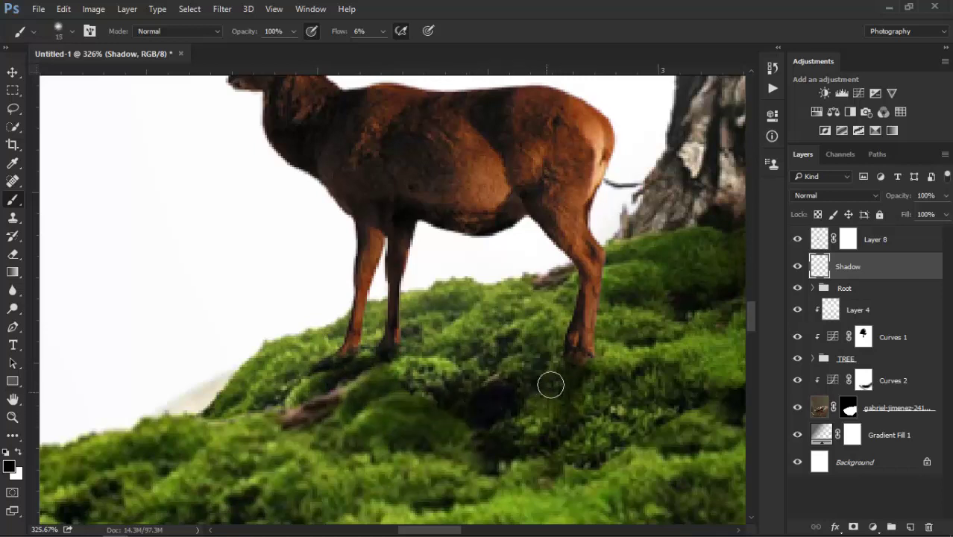
mouse_move(539, 422)
left_mouse_down()
mouse_move(315, 433)
mouse_move(310, 408)
mouse_move(324, 383)
mouse_move(277, 432)
mouse_move(202, 437)
mouse_move(287, 433)
mouse_move(364, 400)
mouse_move(330, 385)
mouse_move(345, 445)
mouse_move(466, 424)
mouse_move(419, 367)
mouse_move(574, 358)
mouse_move(389, 476)
mouse_move(342, 429)
left_mouse_up()
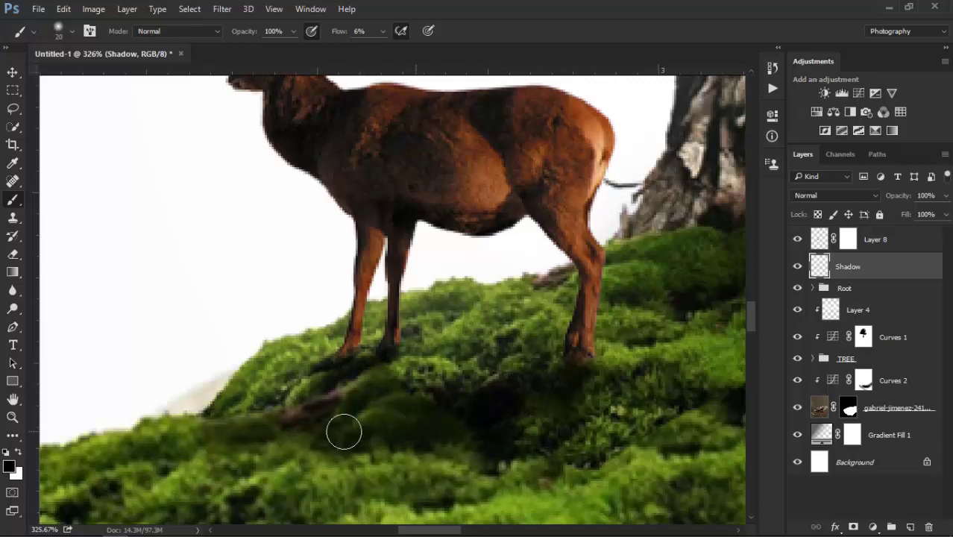
scroll(514, 405, "down", 2)
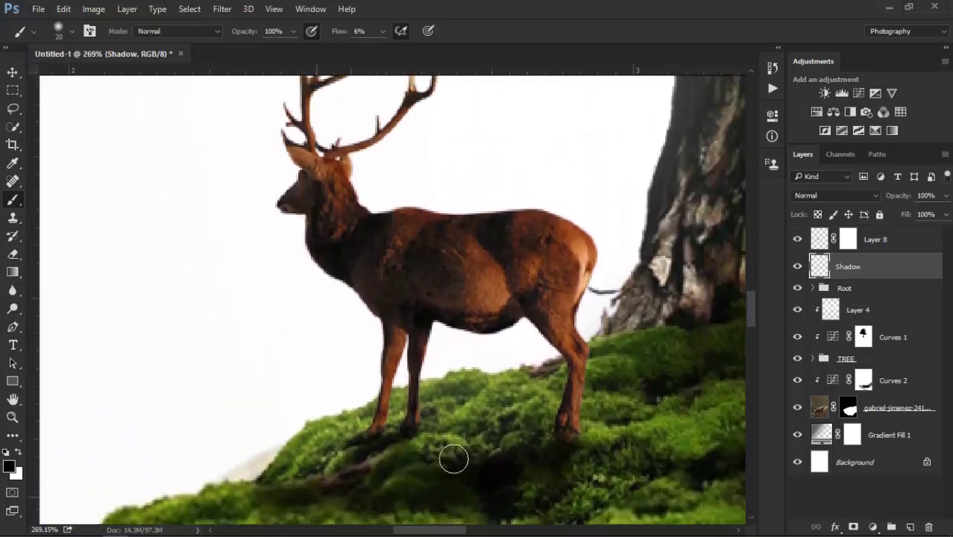
scroll(395, 451, "down", 1)
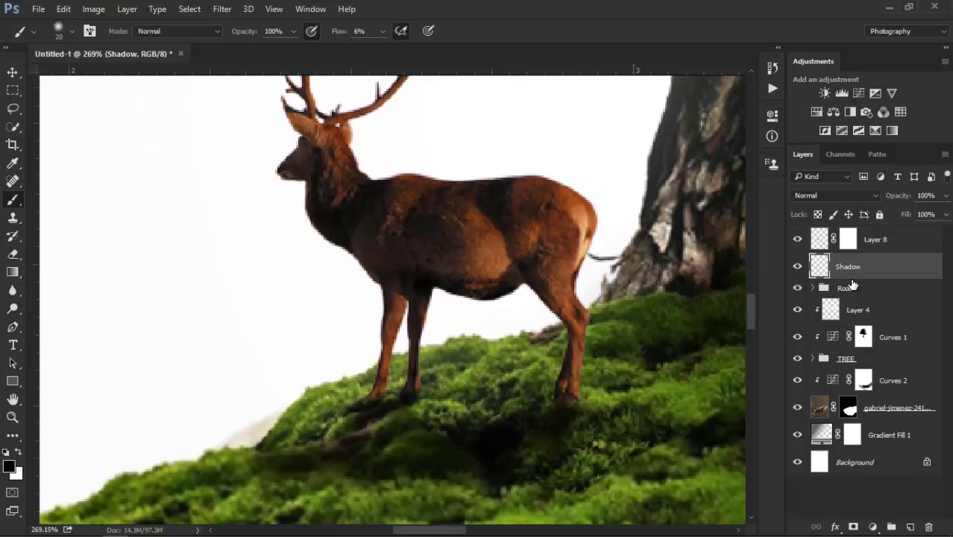
left_click(887, 242)
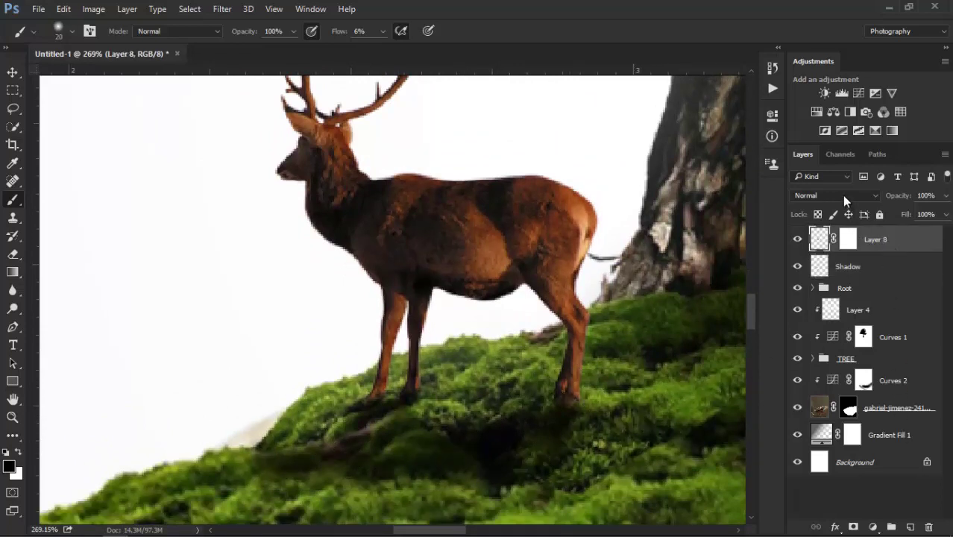
Step: Add a Curves adjustment clipped to the deer, bending the curve upward to brighten it
left_click(857, 92)
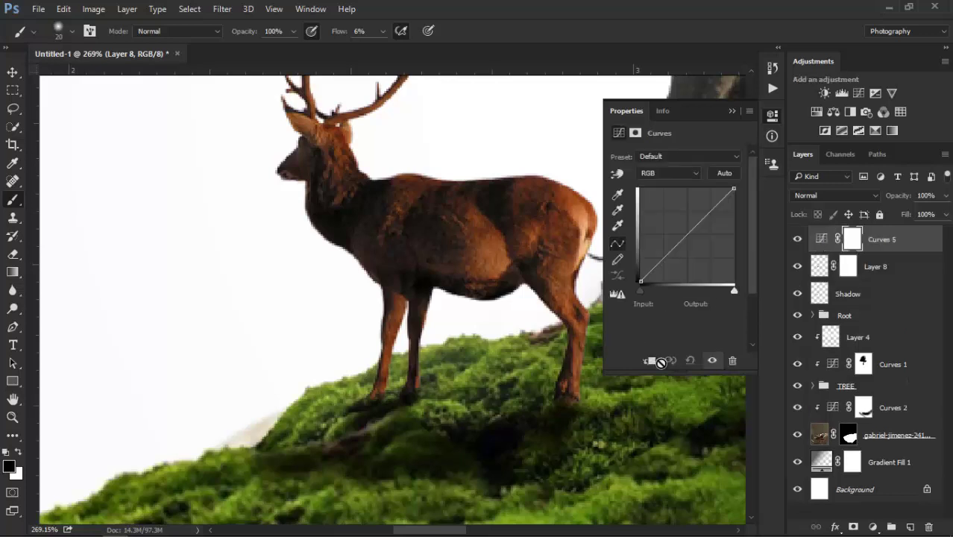
left_click(648, 360)
left_click(681, 238)
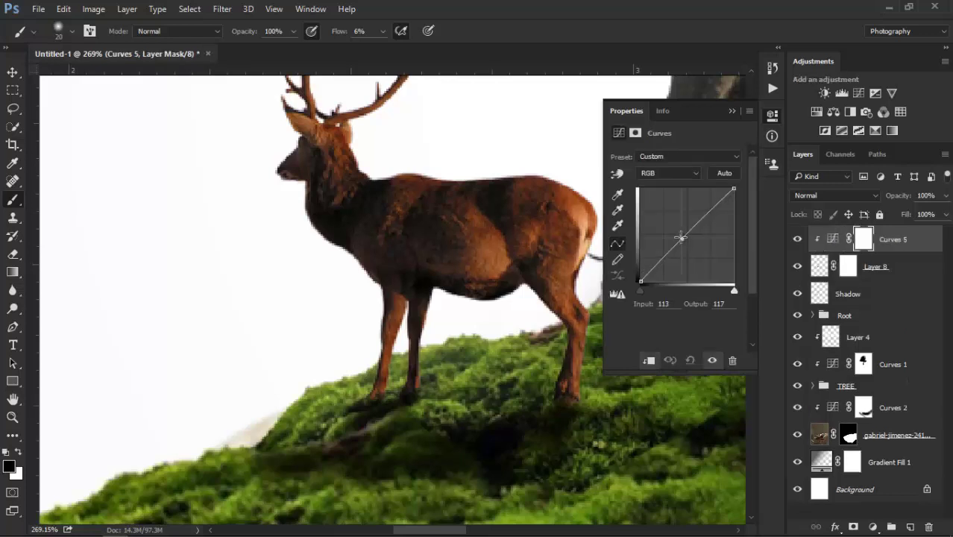
left_click_drag(681, 237, 677, 221)
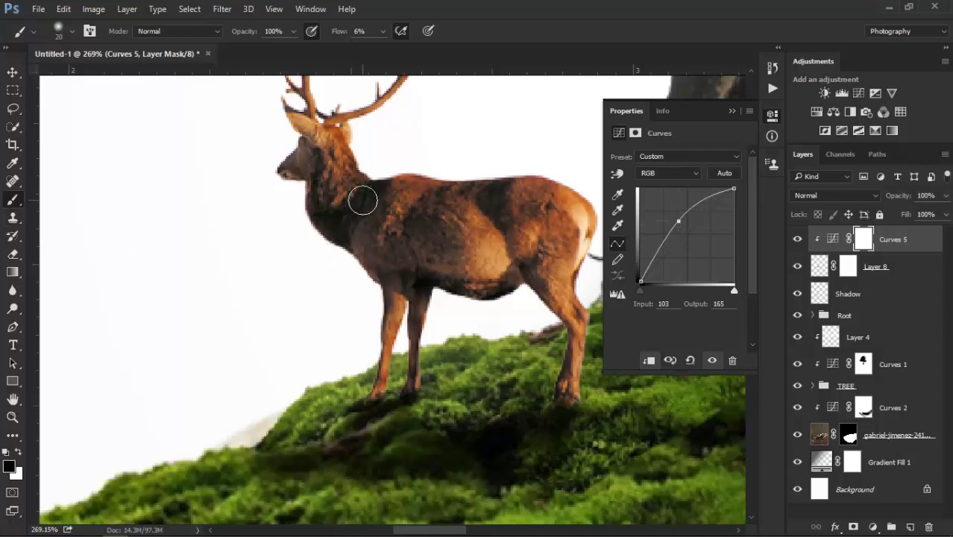
Step: Paint the Curves 5 mask at 38% flow to darken the deer's chest, body and front leg
mouse_move(344, 223)
left_mouse_down()
mouse_move(324, 224)
mouse_move(357, 241)
mouse_move(389, 209)
left_mouse_up()
left_click_drag(383, 32, 399, 52)
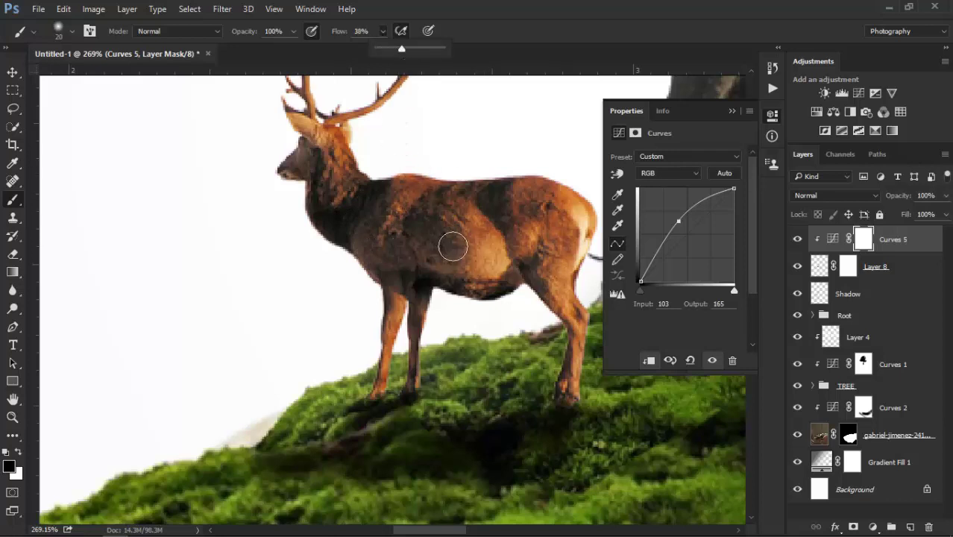
mouse_move(436, 208)
left_mouse_down()
mouse_move(446, 266)
mouse_move(496, 287)
mouse_move(537, 253)
mouse_move(567, 343)
left_mouse_up()
key("bracketleft")
key("bracketleft")
key("bracketleft")
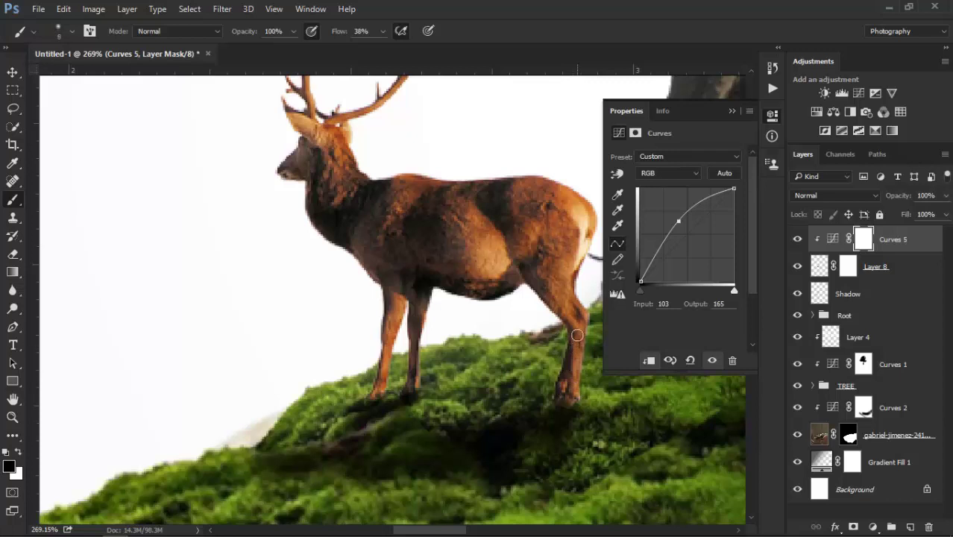
mouse_move(418, 342)
left_mouse_down()
mouse_move(411, 295)
mouse_move(392, 267)
left_mouse_up()
left_click_drag(362, 211, 380, 225)
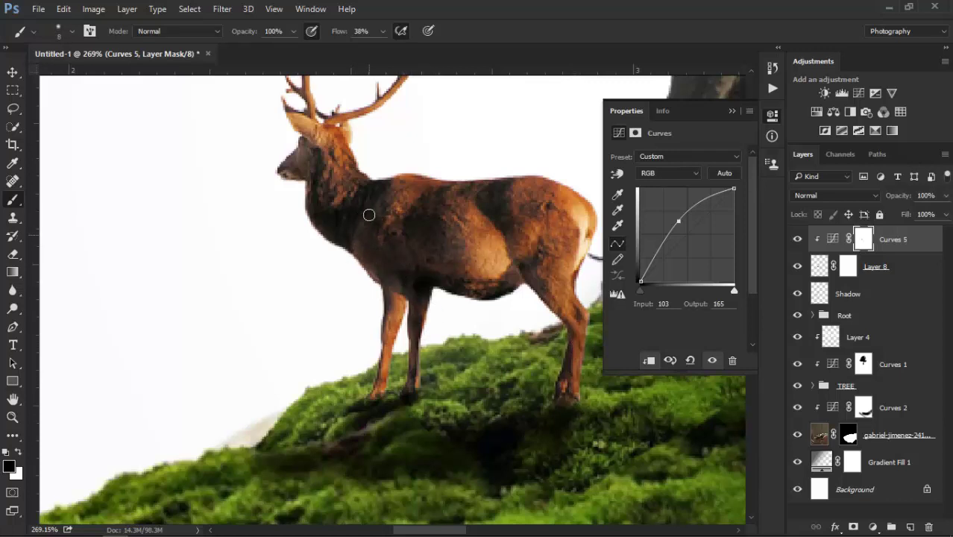
key("bracketright")
key("bracketright")
key("bracketright")
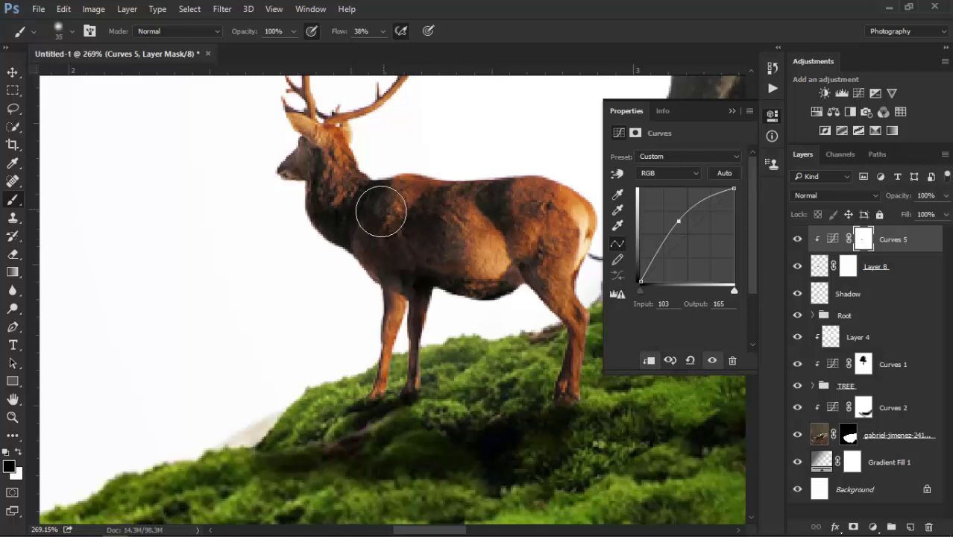
mouse_move(379, 207)
left_mouse_down()
mouse_move(417, 248)
mouse_move(395, 328)
mouse_move(363, 369)
left_mouse_up()
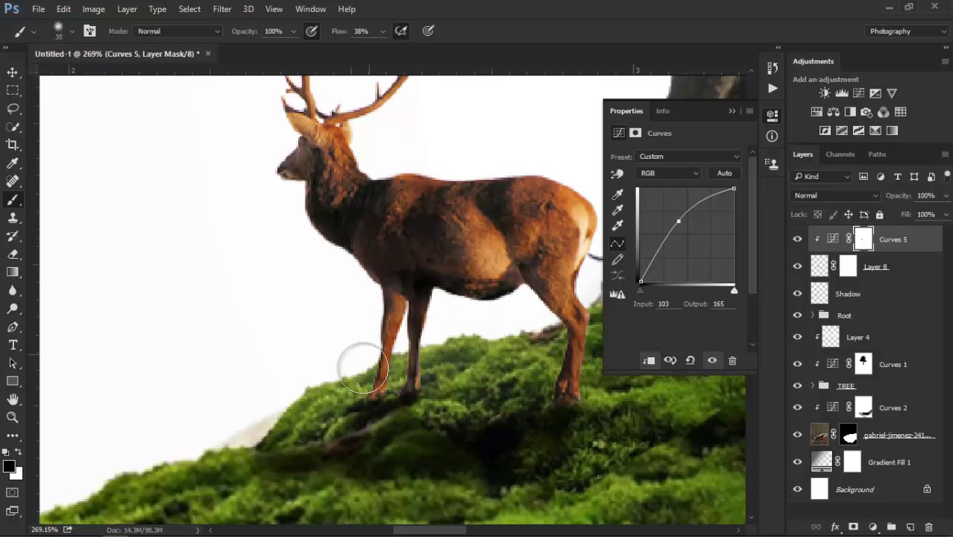
left_click(732, 113)
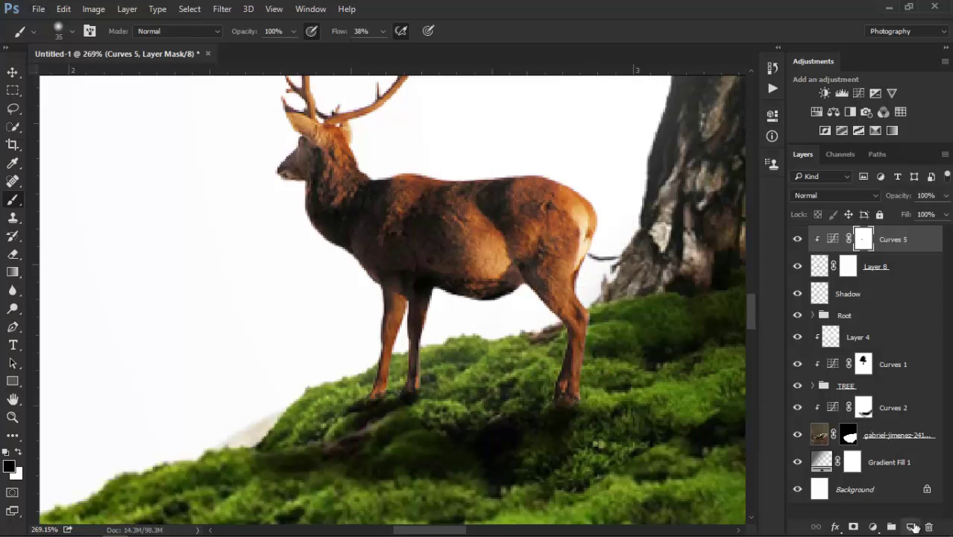
Step: Add a clipped layer named 'light' above Curves 5, set to Screen blending
left_click(910, 526)
right_click(894, 250)
left_click(678, 341)
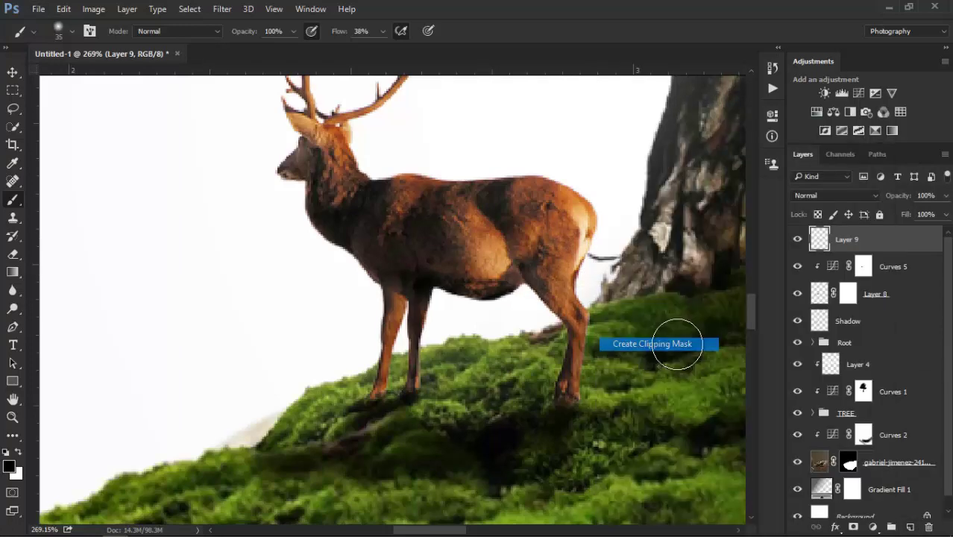
double_click(858, 239)
type("light")
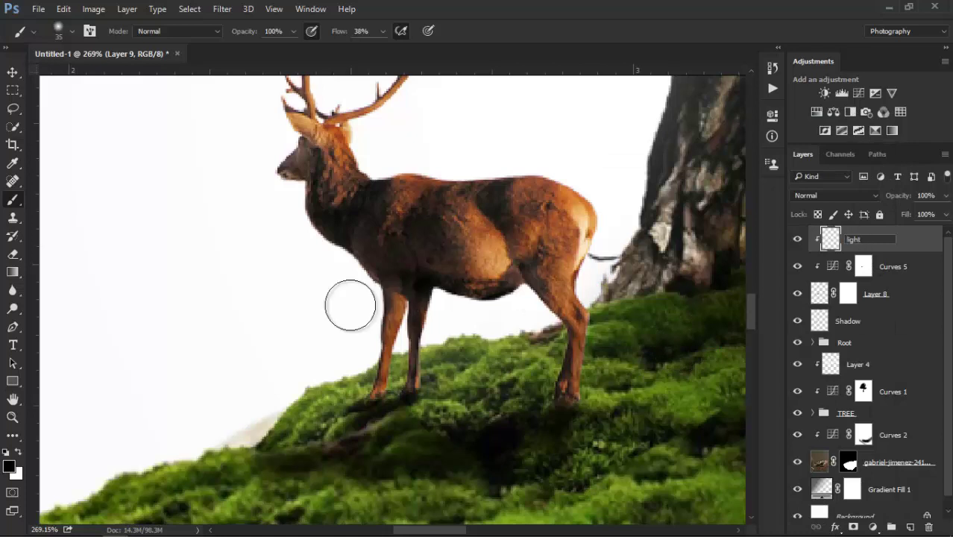
left_click(13, 74)
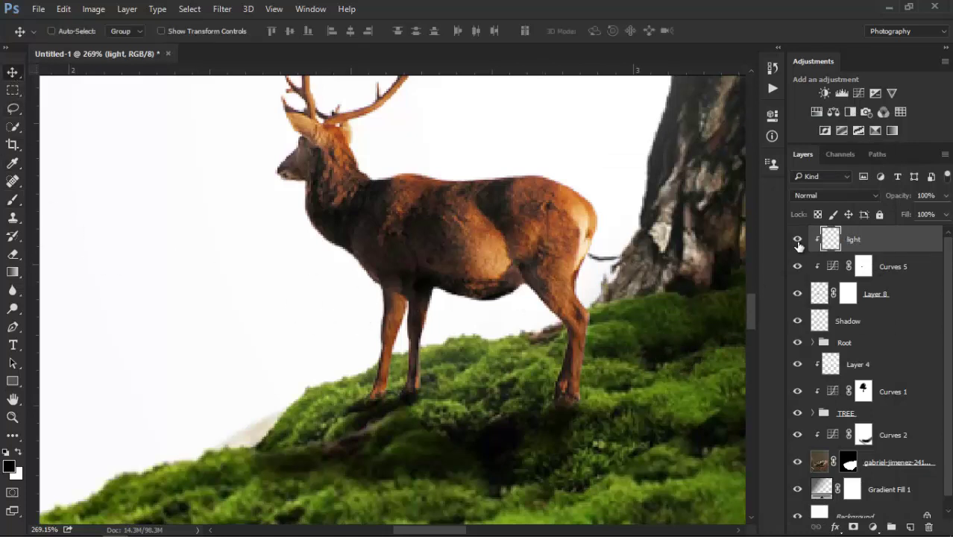
left_click(12, 203)
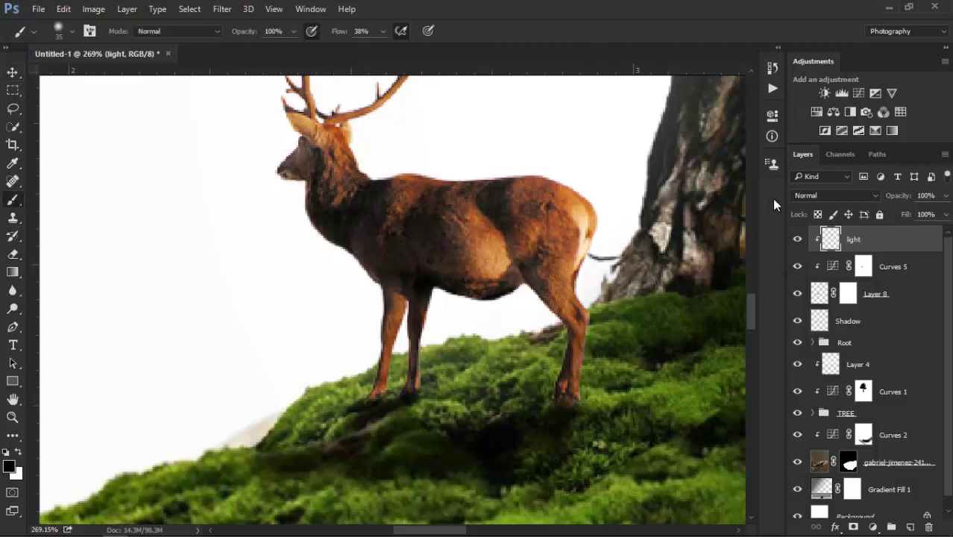
left_click(823, 196)
left_click(805, 292)
Step: Paint soft white highlights on the deer's thigh, belly, front leg and chest at 49% opacity
left_click(18, 452)
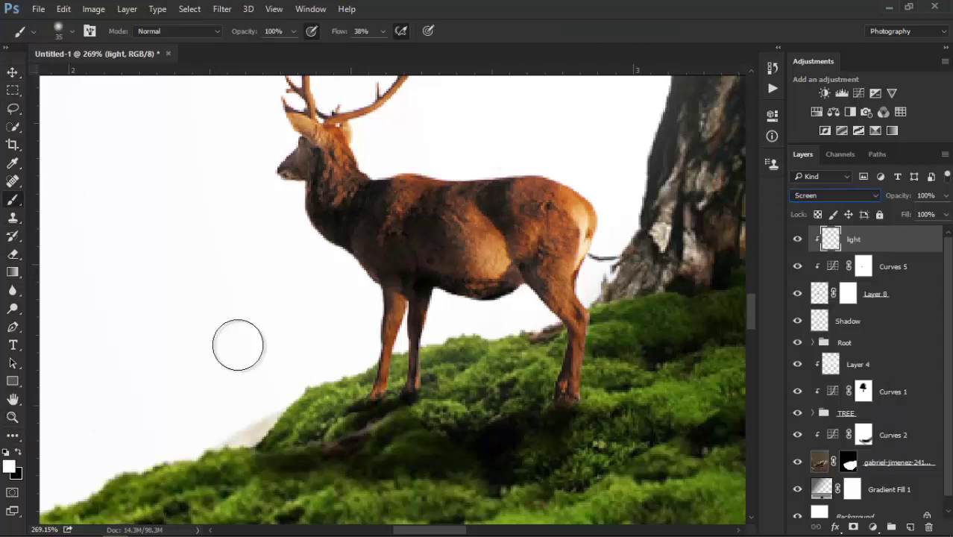
left_click_drag(361, 149, 421, 166)
key("ctrl+z")
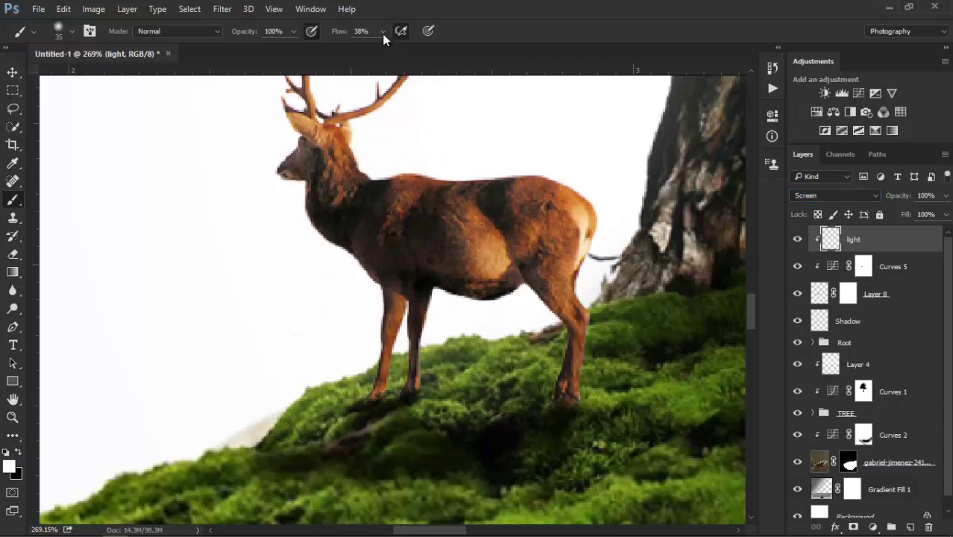
mouse_move(372, 149)
left_mouse_down()
mouse_move(410, 160)
mouse_move(457, 155)
mouse_move(426, 159)
mouse_move(379, 150)
mouse_move(556, 147)
mouse_move(585, 164)
mouse_move(596, 186)
left_mouse_up()
key("bracketleft")
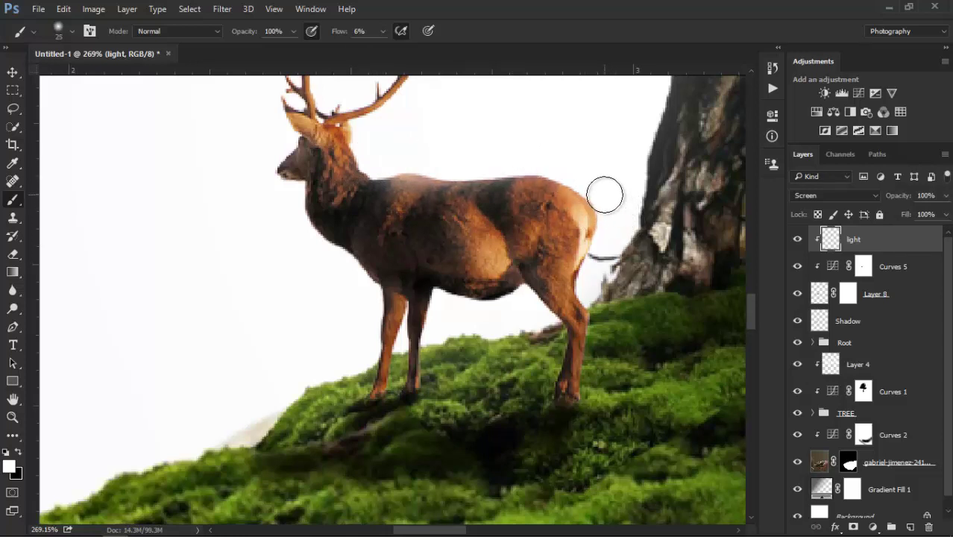
key("bracketleft")
key("bracketleft")
left_click_drag(574, 280, 595, 313)
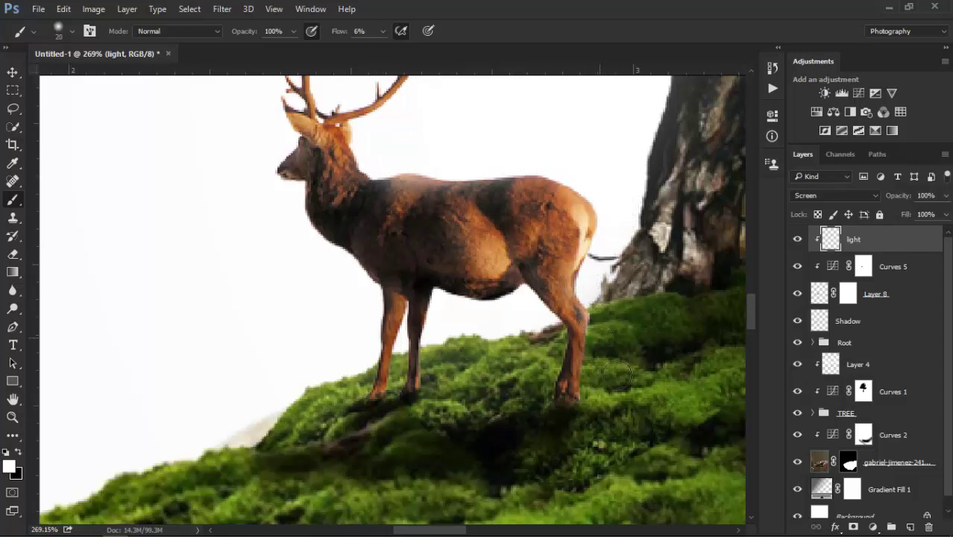
mouse_move(455, 302)
left_mouse_down()
mouse_move(533, 302)
mouse_move(523, 296)
left_mouse_up()
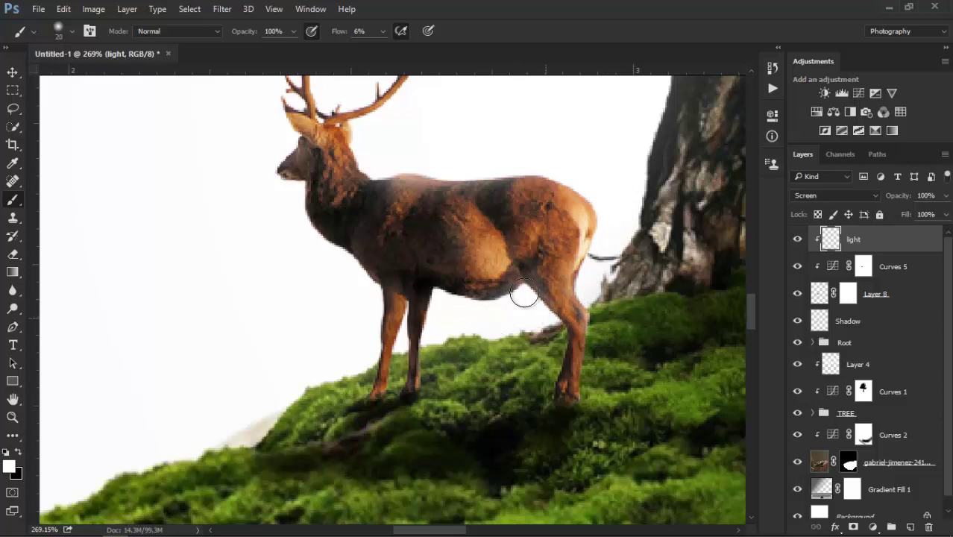
left_click_drag(406, 283, 402, 342)
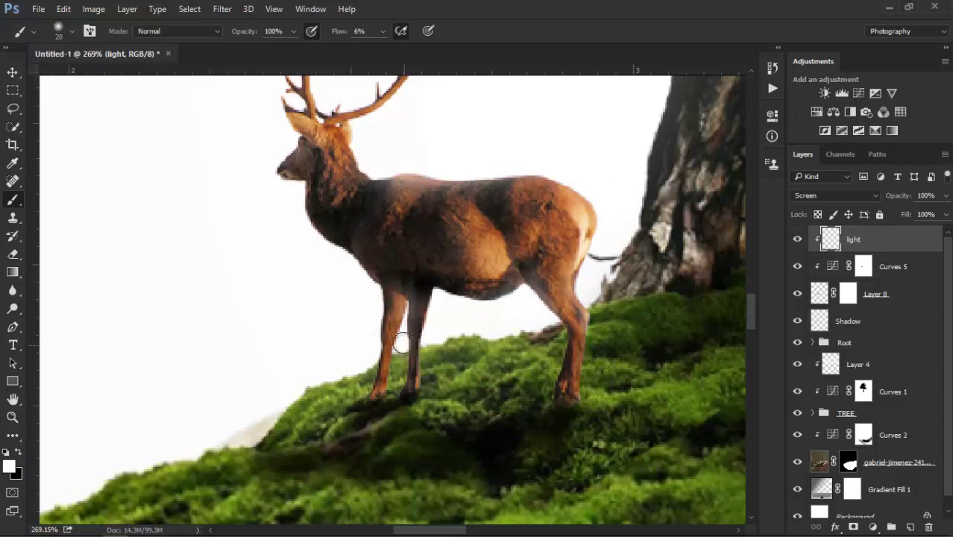
key("bracketleft")
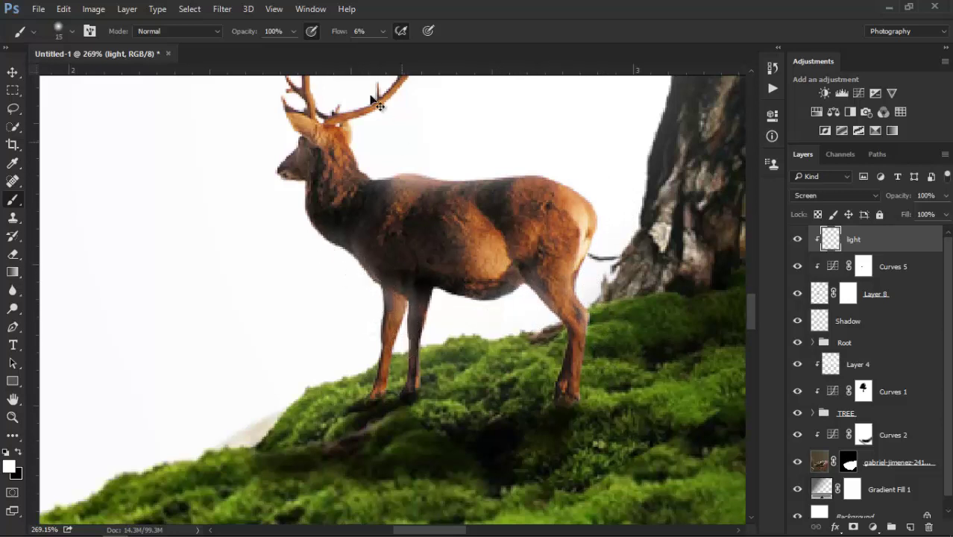
left_click_drag(293, 33, 273, 80)
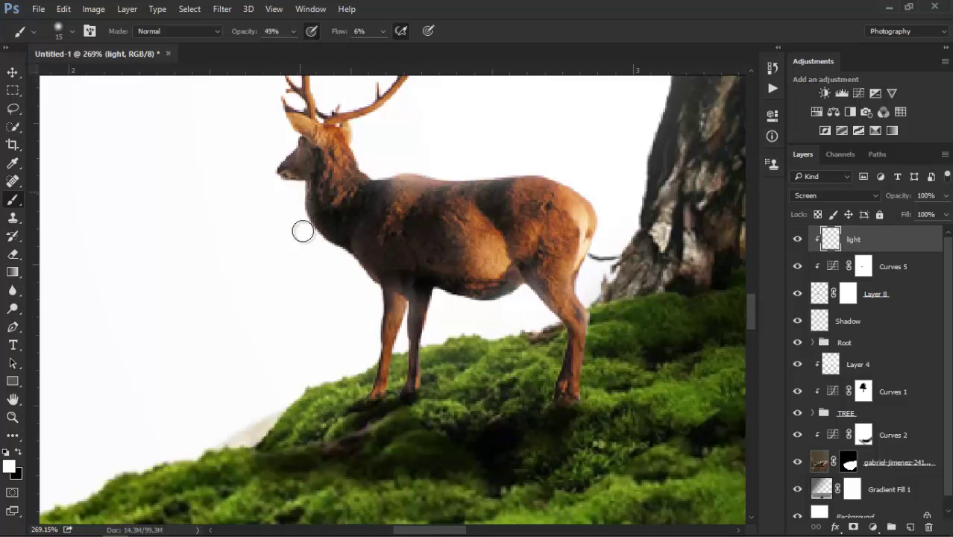
left_click_drag(303, 231, 365, 325)
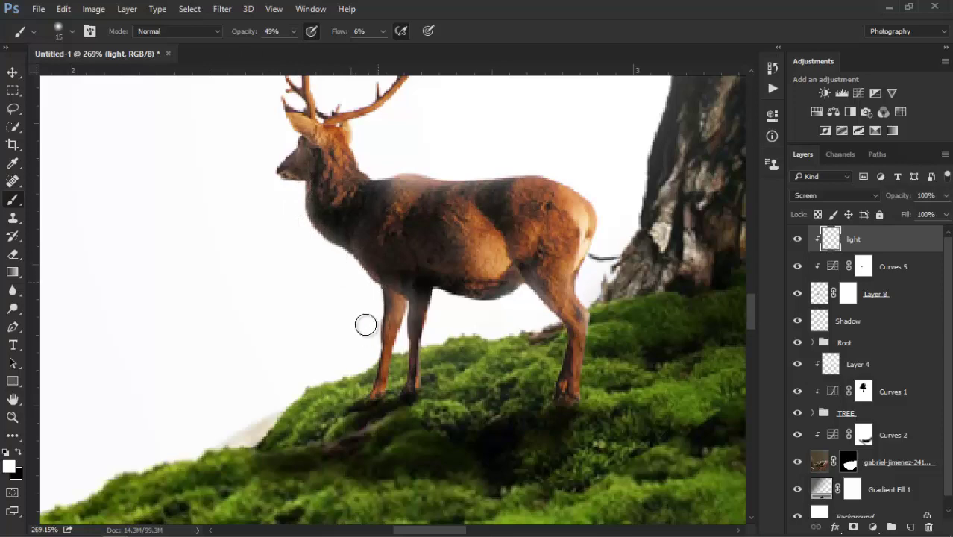
Step: Zoom out to review the whole composition
scroll(553, 274, "down", 3)
scroll(553, 273, "down", 2)
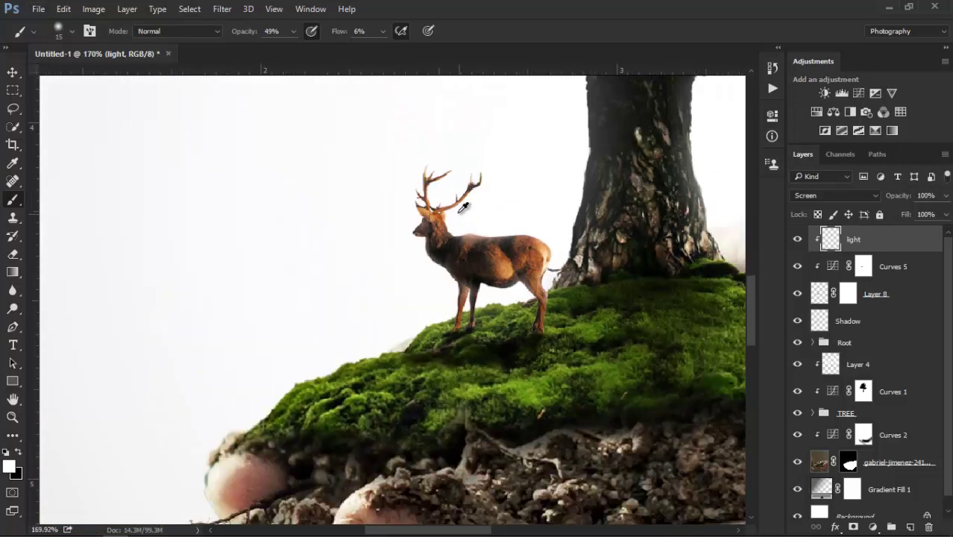
scroll(463, 207, "up", 3)
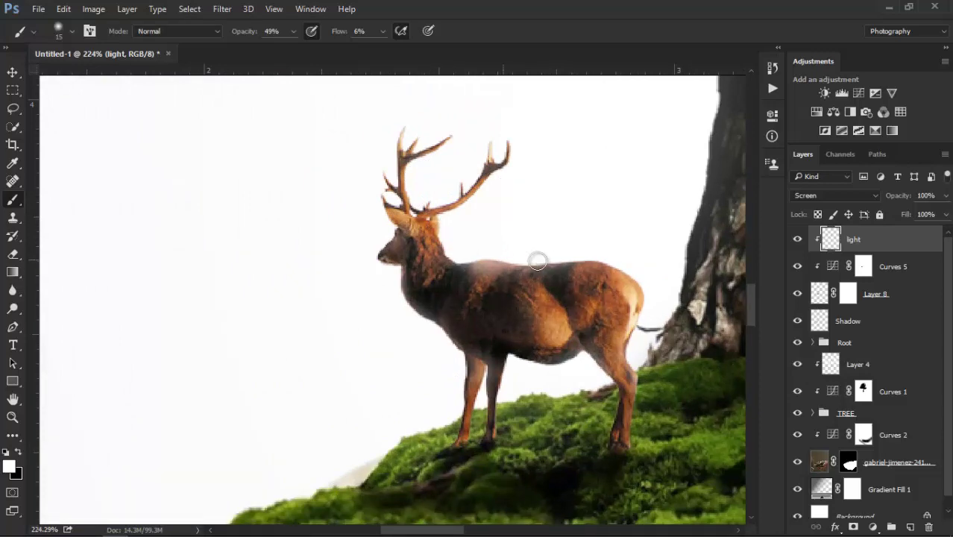
scroll(568, 232, "down", 3)
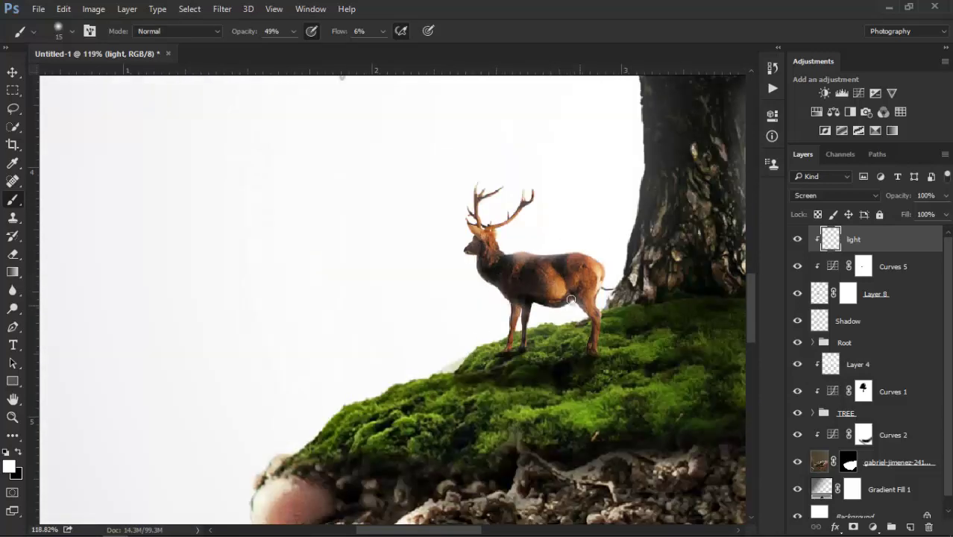
scroll(548, 246, "down", 2)
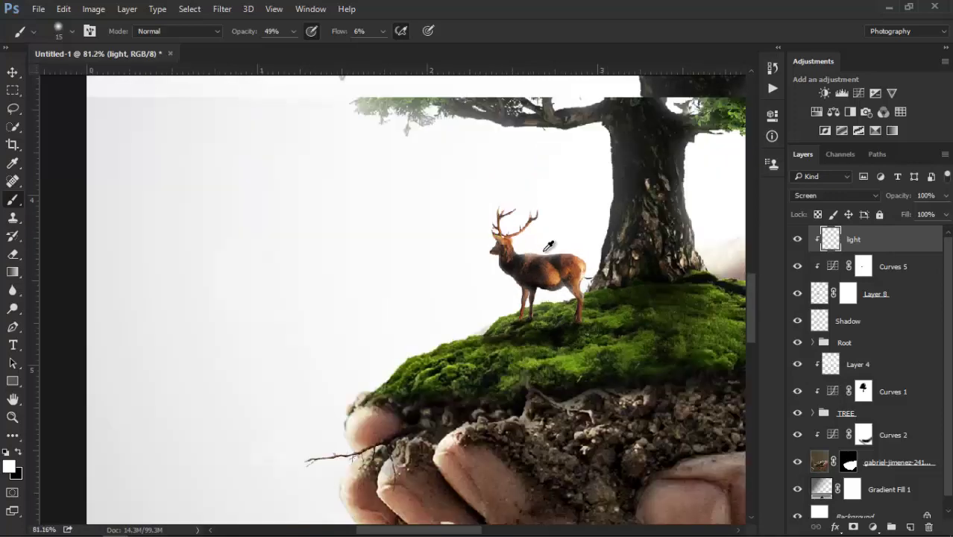
scroll(549, 246, "down", 1)
scroll(559, 253, "down", 1)
scroll(564, 256, "down", 1)
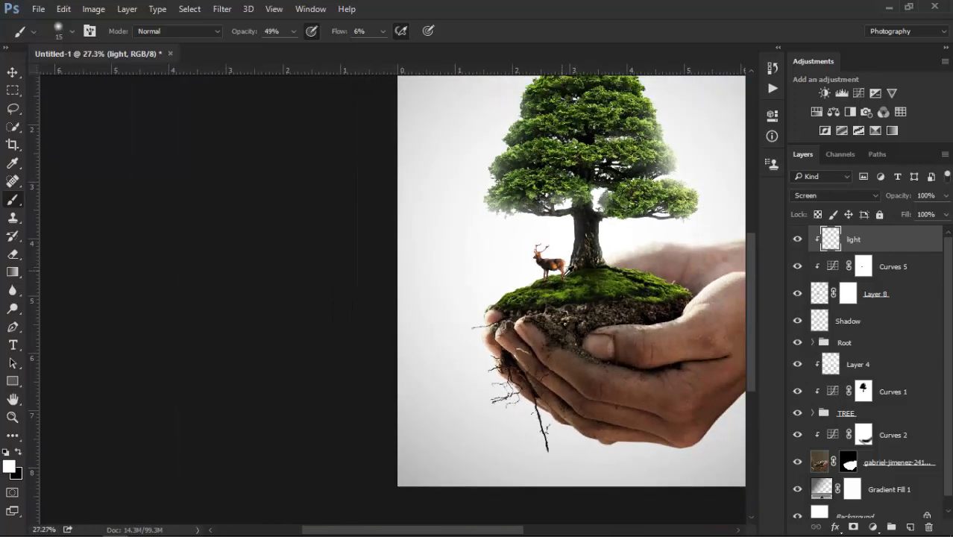
scroll(626, 286, "down", 1)
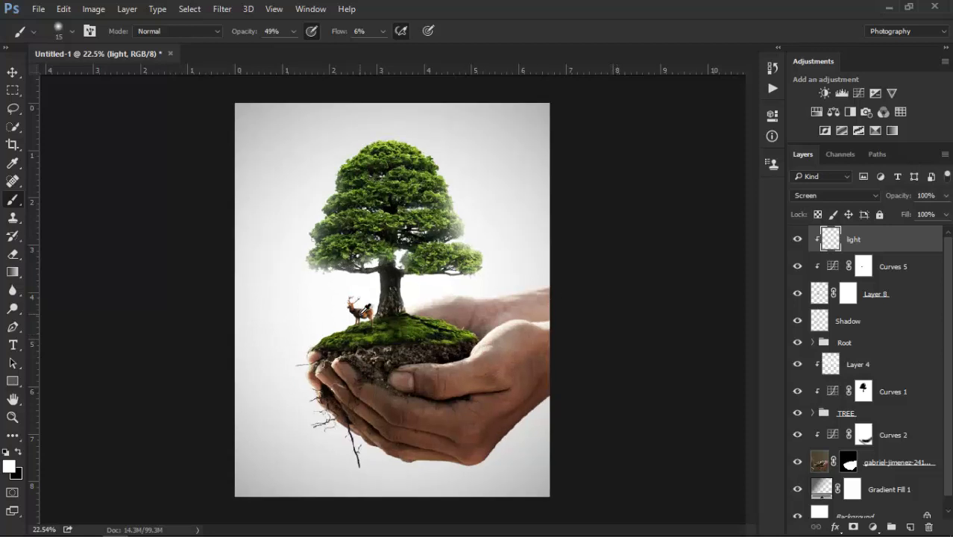
scroll(366, 312, "up", 1)
scroll(367, 311, "up", 1)
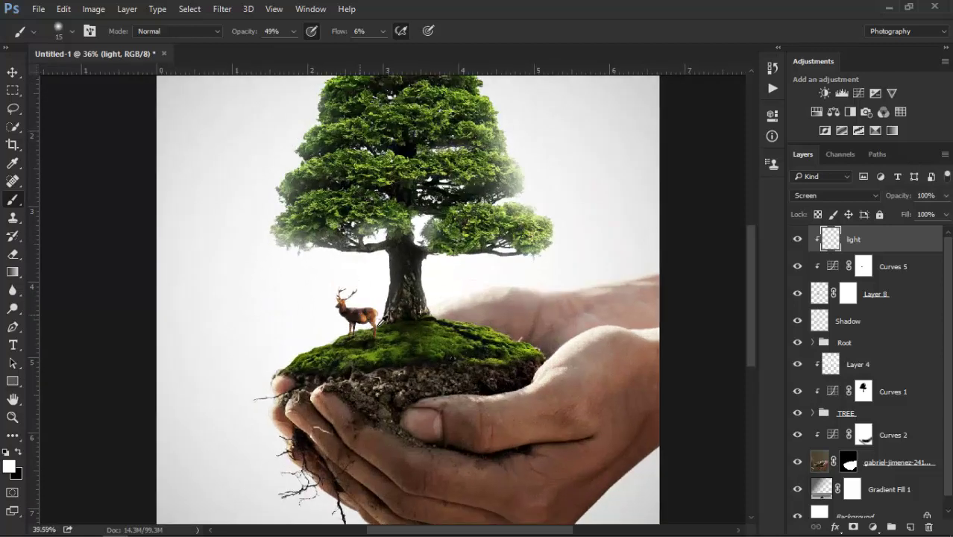
scroll(384, 319, "up", 2)
scroll(394, 318, "up", 3)
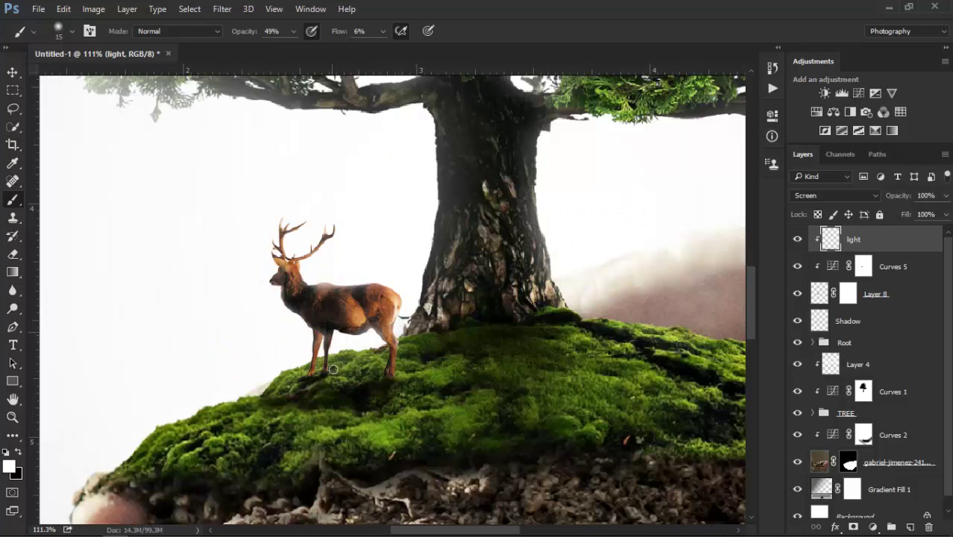
scroll(623, 296, "down", 2)
scroll(625, 301, "down", 2)
scroll(626, 306, "down", 2)
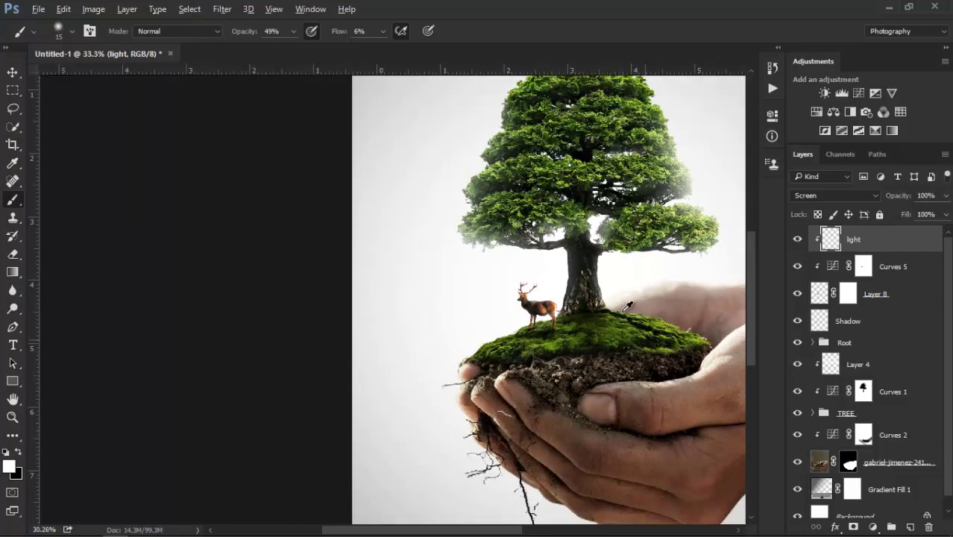
scroll(626, 307, "down", 1)
scroll(628, 318, "down", 1)
scroll(625, 323, "up", 1)
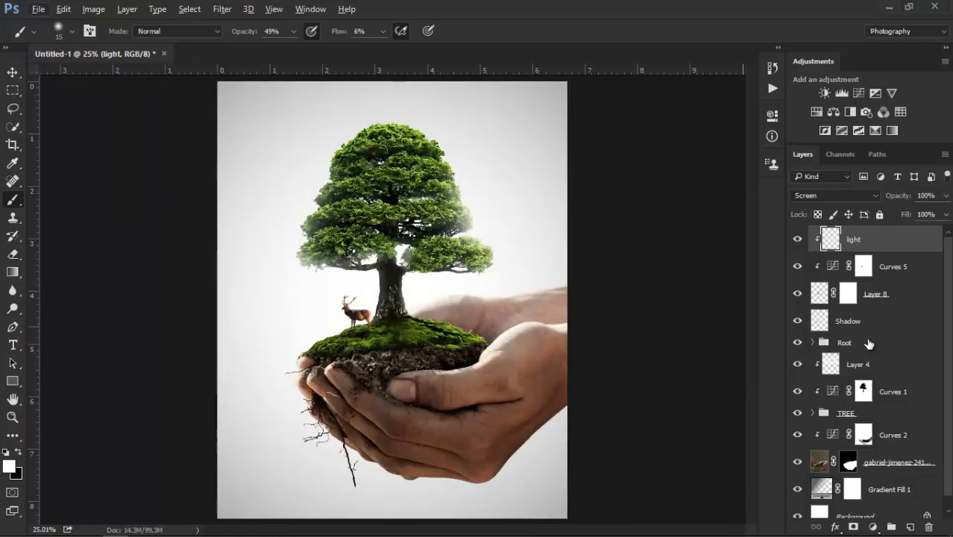
Step: Group the light, Curves 5, Layer 8 and Shadow layers into a folder named Deer
left_click(889, 321)
left_click(903, 277, "shift")
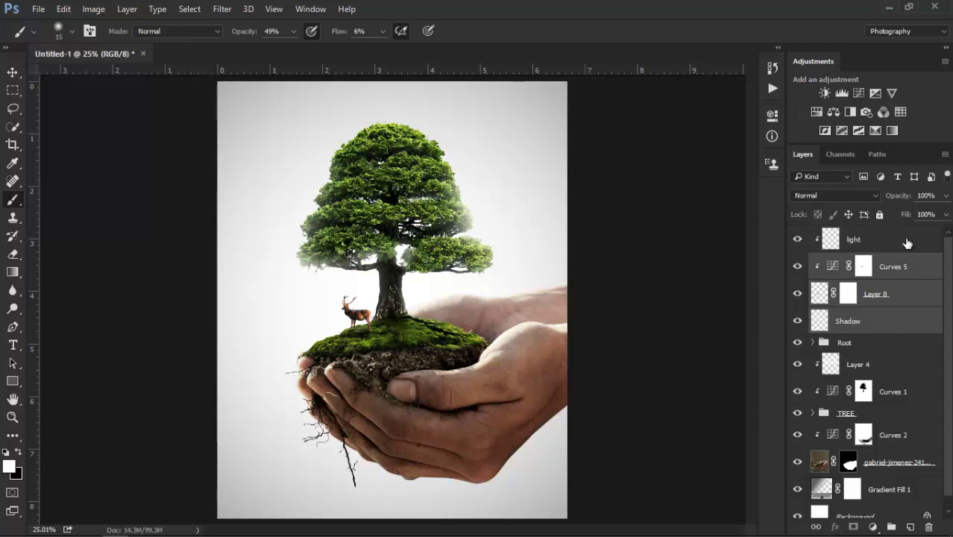
left_click(906, 243, "shift")
left_click_drag(887, 322, 891, 527)
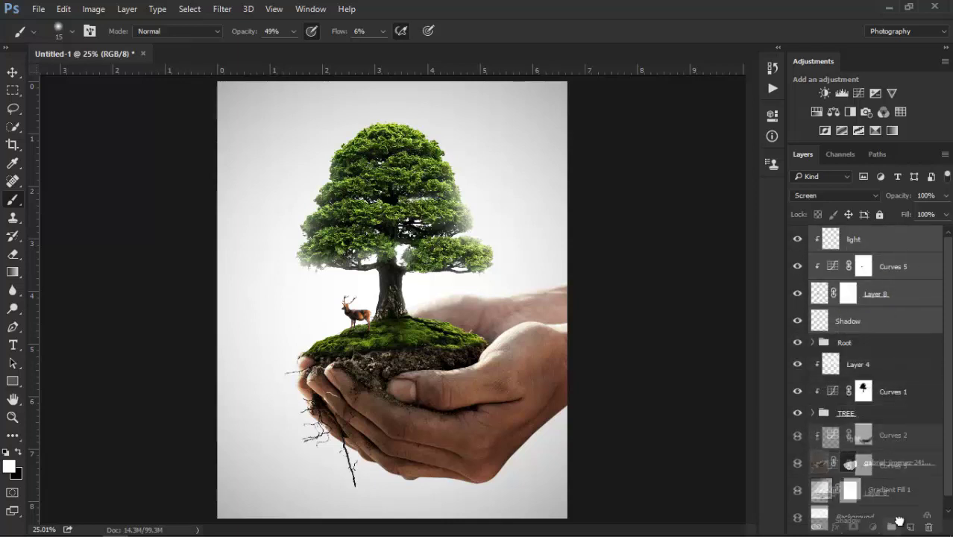
double_click(846, 233)
type("Deer")
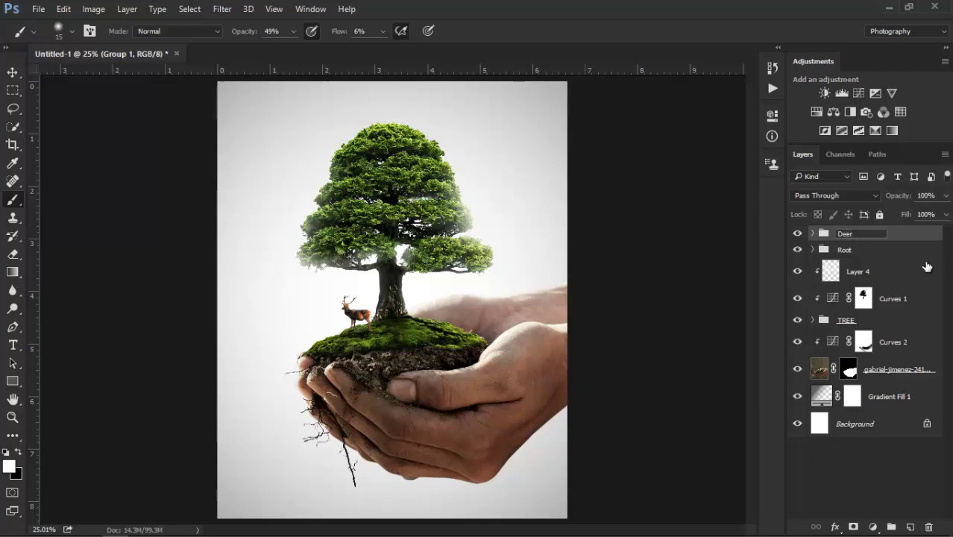
left_click(914, 235)
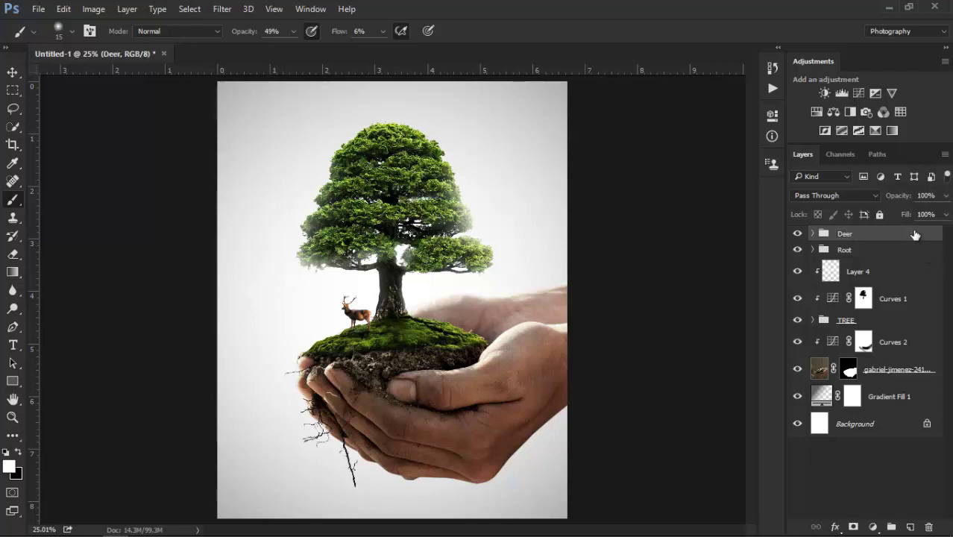
scroll(471, 259, "down", 1)
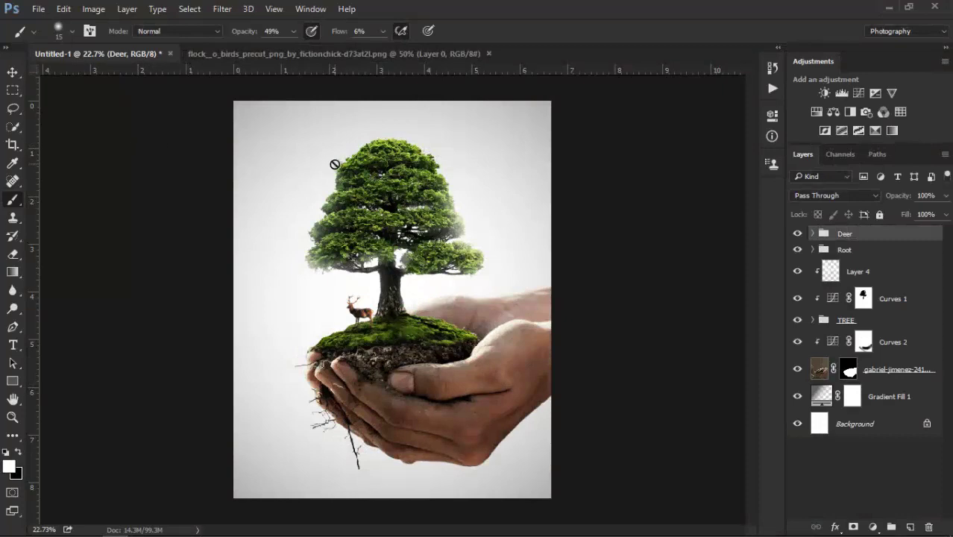
Step: Bring the flock of birds from the flock_o_birds image into Untitled-1 as a new layer
left_click(13, 73)
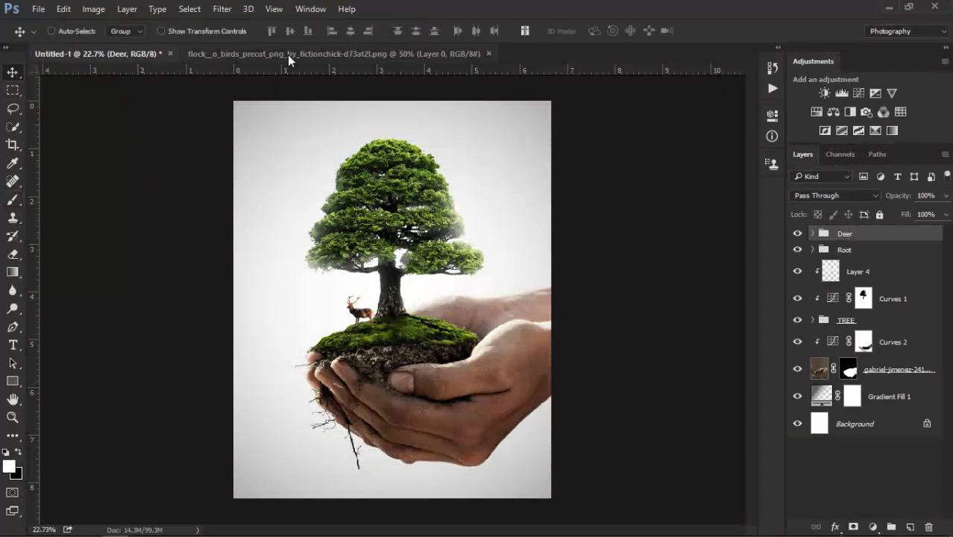
left_click(287, 54)
left_click_drag(345, 184, 313, 240)
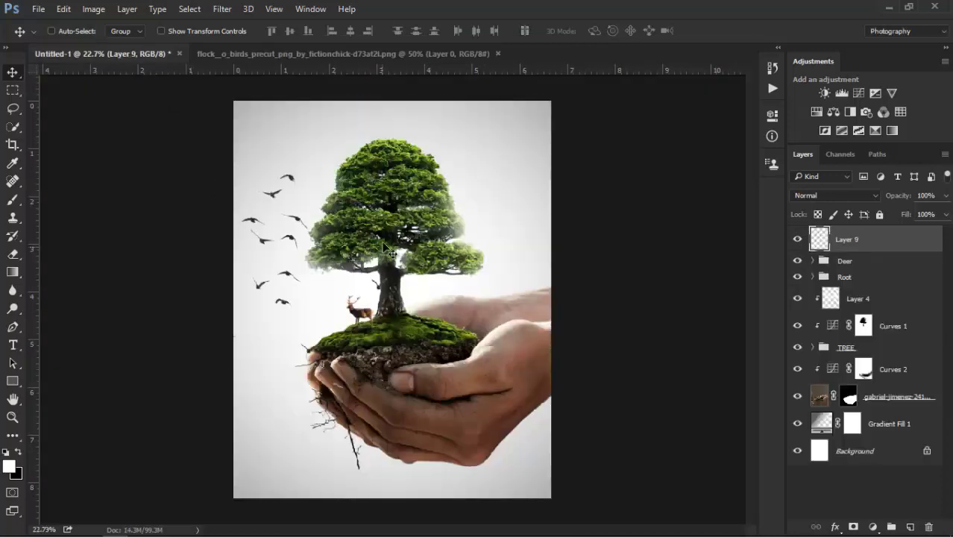
Step: Scale the flock to about 26% and place it in the sky left of the canopy
key("ctrl+t")
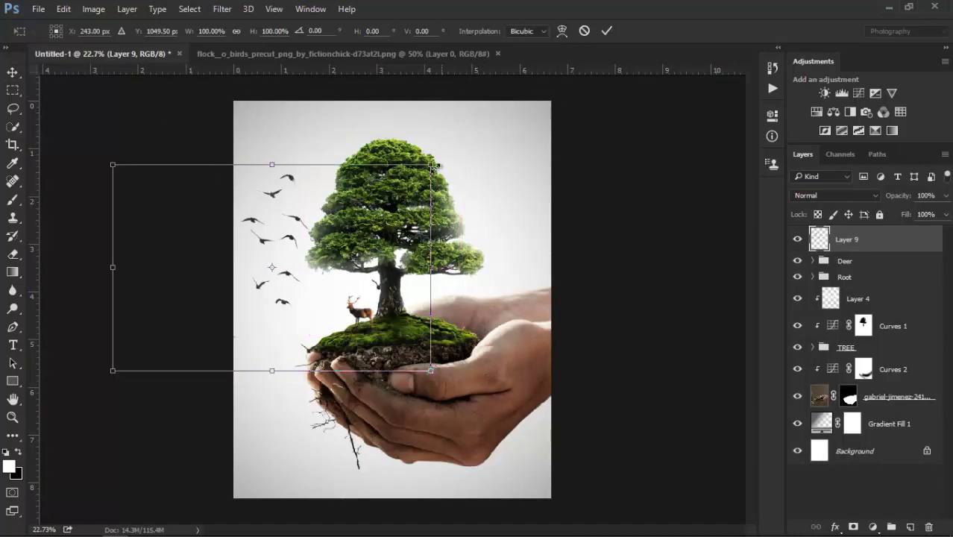
left_click_drag(431, 164, 299, 241)
scroll(287, 287, "up", 4)
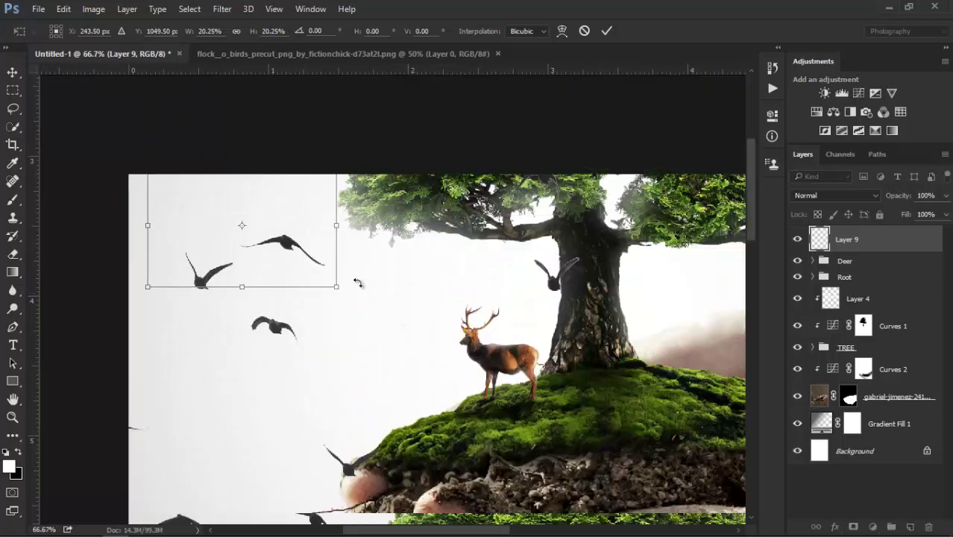
scroll(356, 366, "up", 5)
scroll(375, 370, "down", 5)
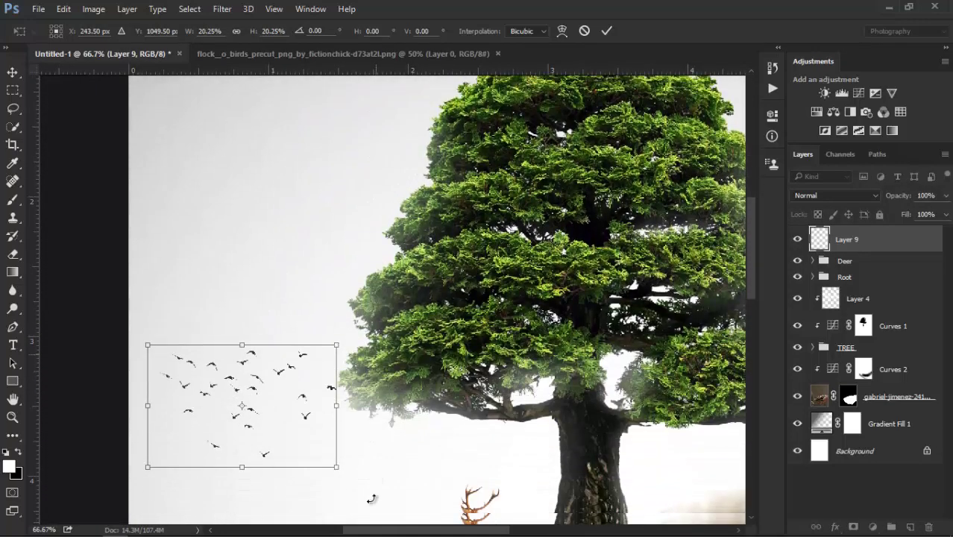
left_click_drag(336, 453, 373, 479)
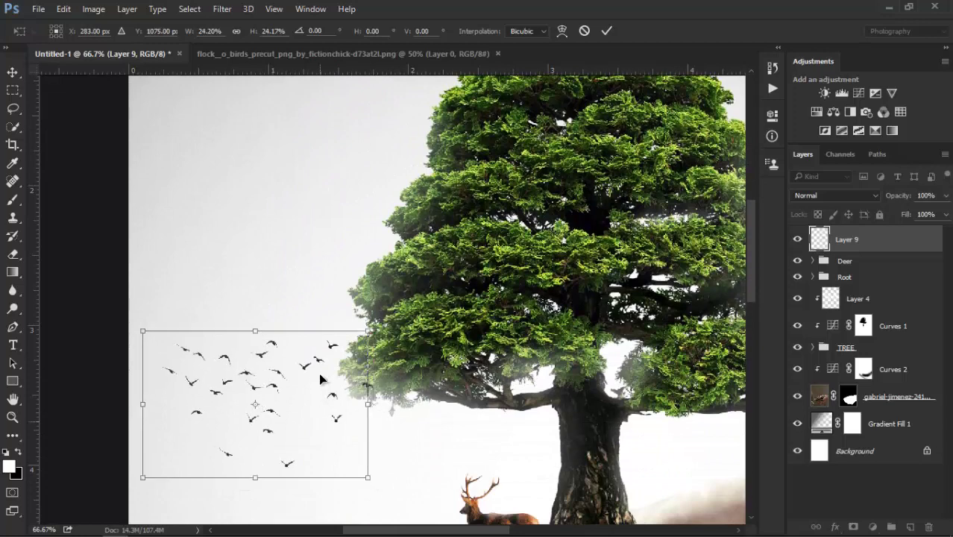
mouse_move(324, 421)
left_mouse_down()
mouse_move(358, 281)
mouse_move(375, 283)
mouse_move(358, 278)
left_mouse_up()
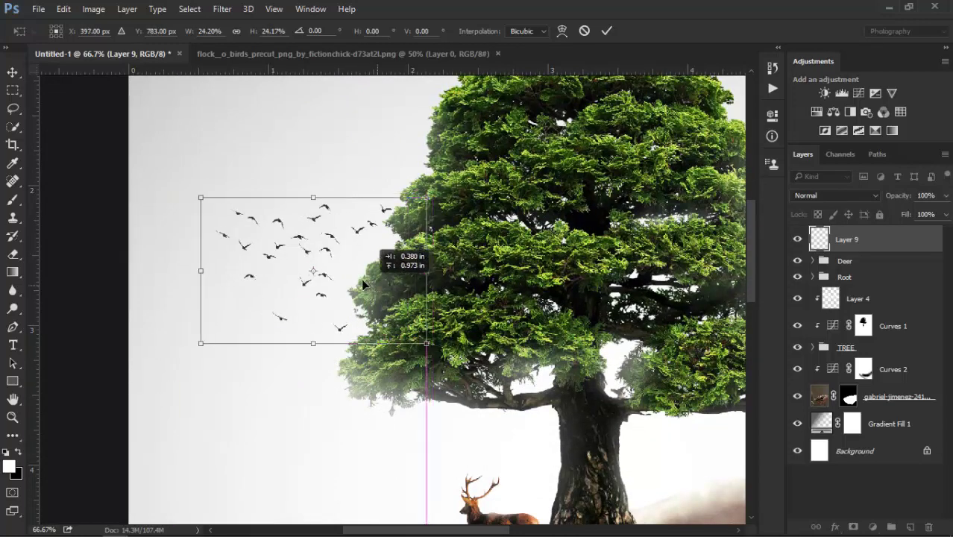
left_click_drag(190, 193, 165, 178)
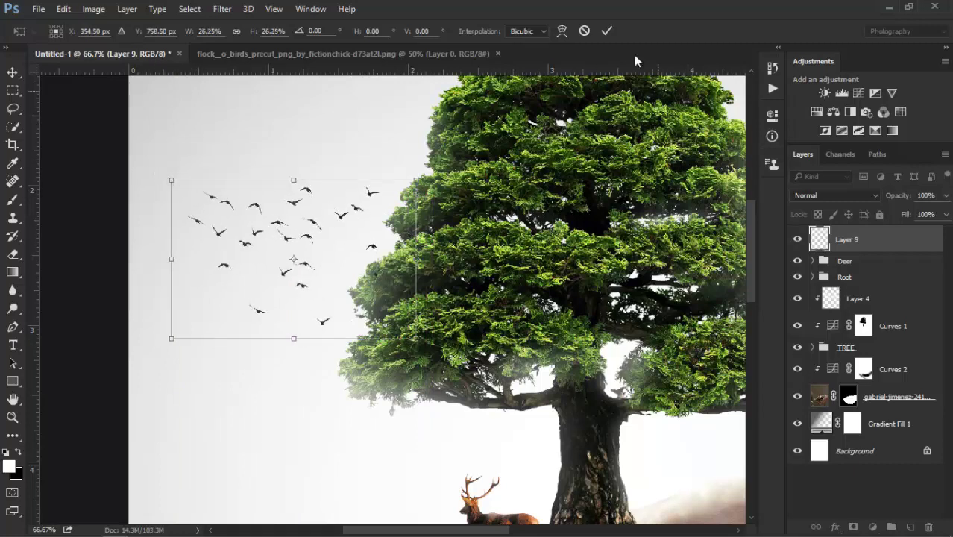
left_click(605, 33)
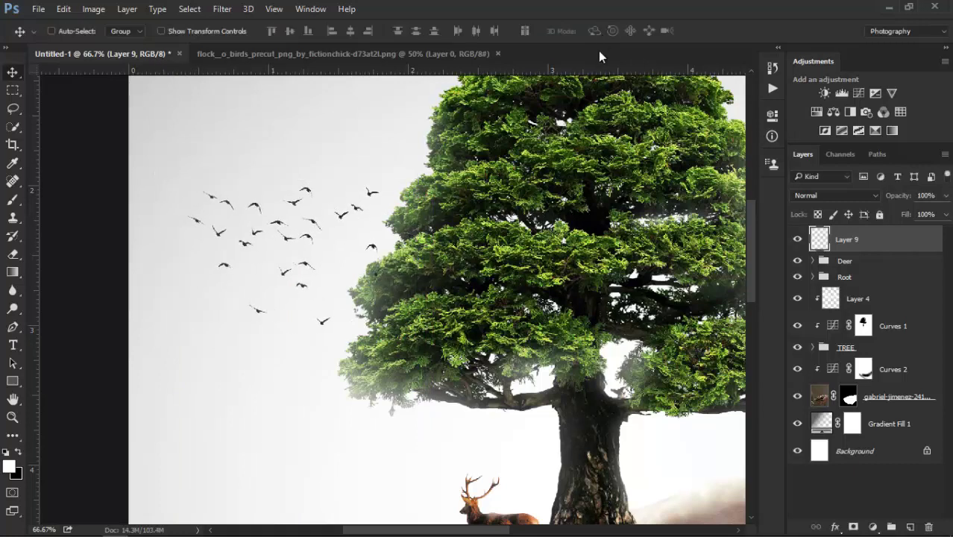
Step: Lasso the birds touching the canopy and move them left, clear of the leaves
left_click(13, 111)
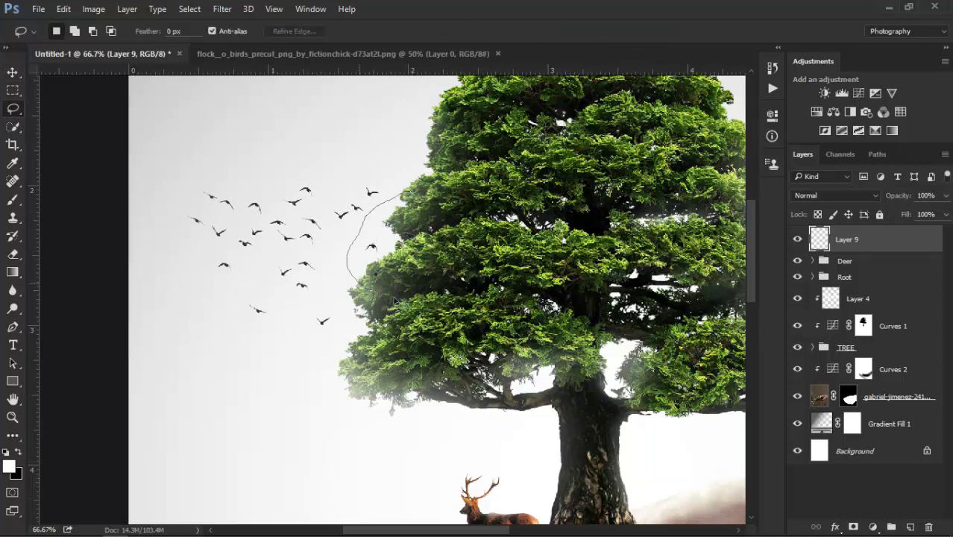
left_click_drag(430, 213, 406, 195)
left_click_drag(407, 248, 379, 246)
left_click_drag(362, 287, 363, 360)
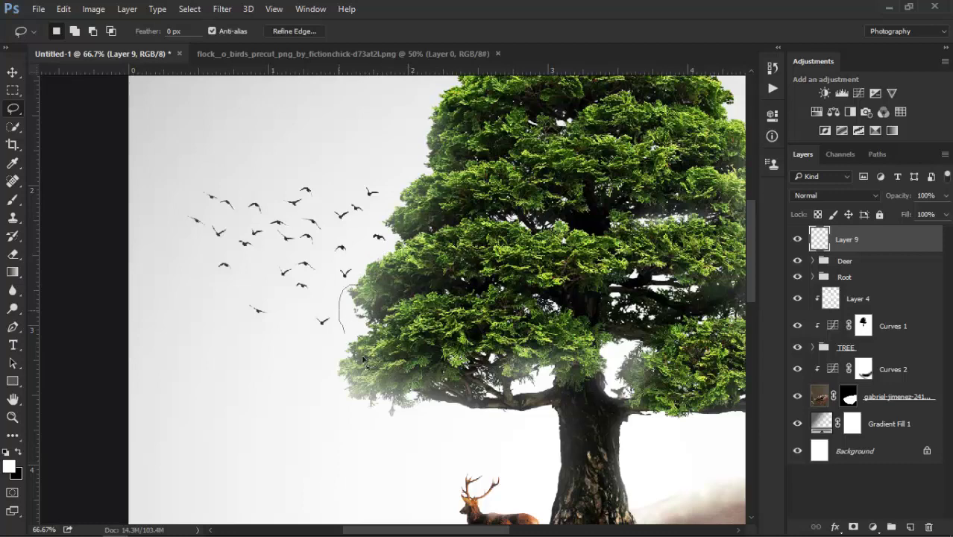
left_click_drag(384, 277, 376, 276)
left_click(347, 316, "ctrl")
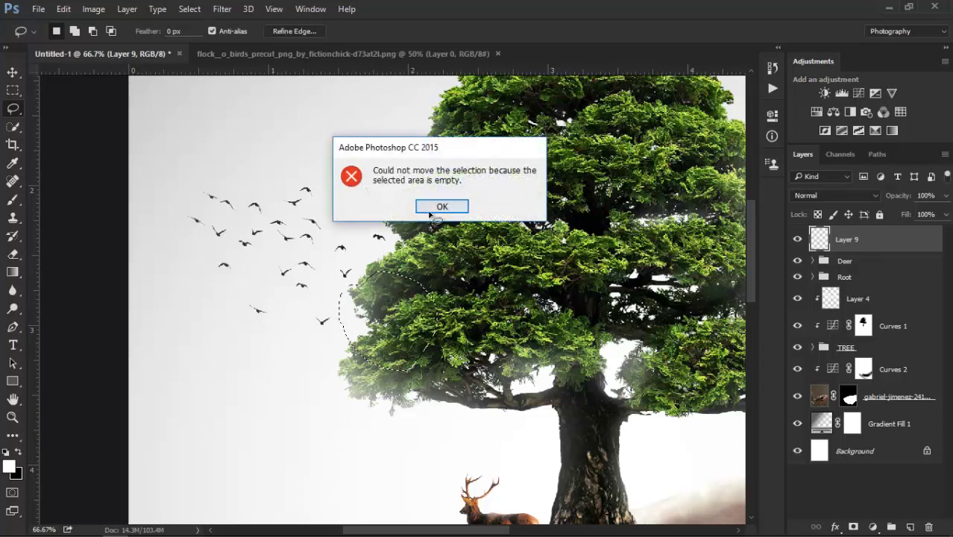
left_click(431, 210)
left_click(426, 221)
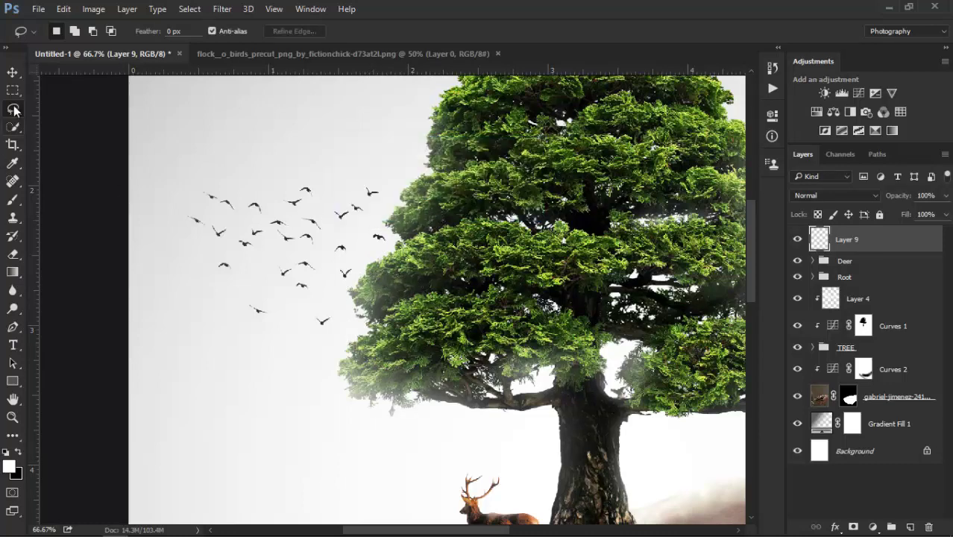
Step: Nudge the whole Layer 9 flock slightly to the right
left_click(12, 72)
left_click(893, 325)
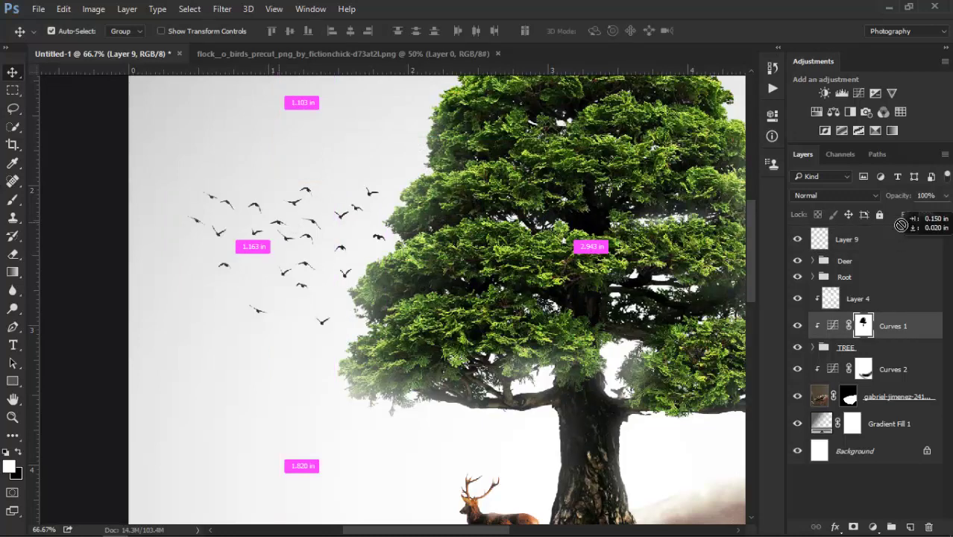
left_click(846, 238)
left_click_drag(320, 270, 328, 270)
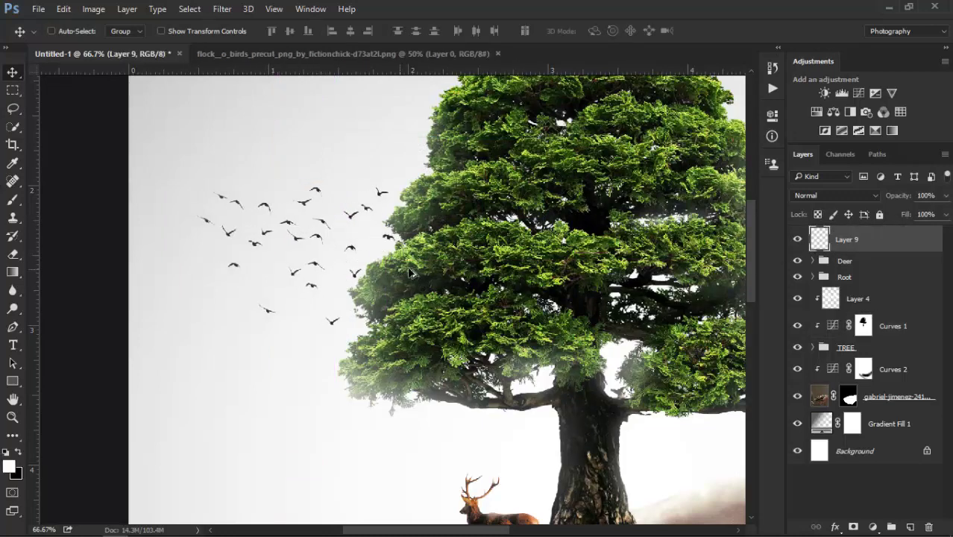
scroll(425, 271, "down", 1)
scroll(430, 267, "down", 1)
scroll(430, 267, "down", 1)
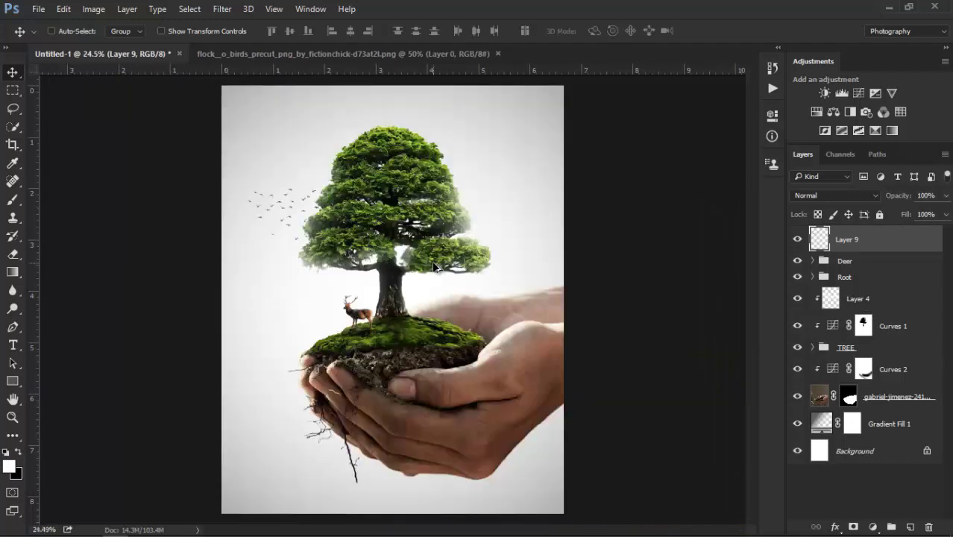
scroll(432, 267, "down", 1)
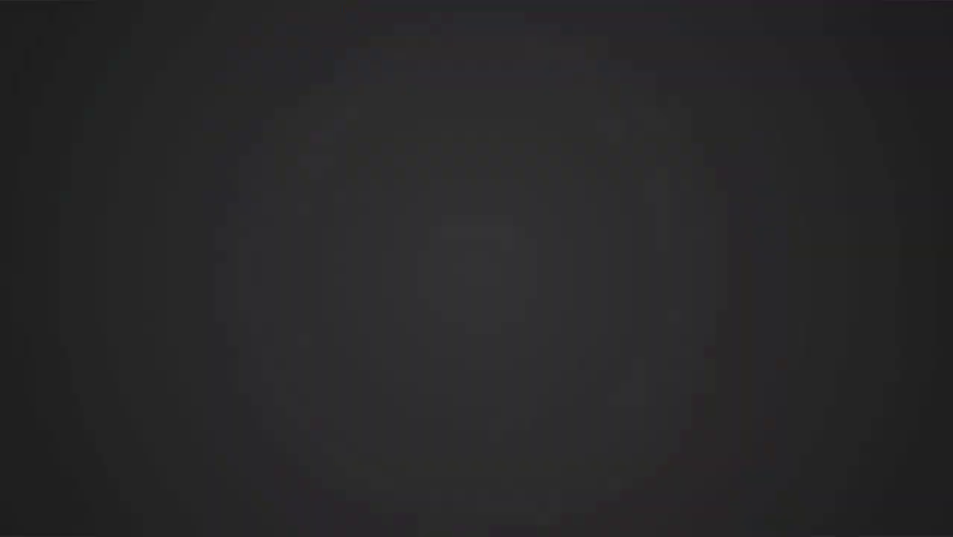